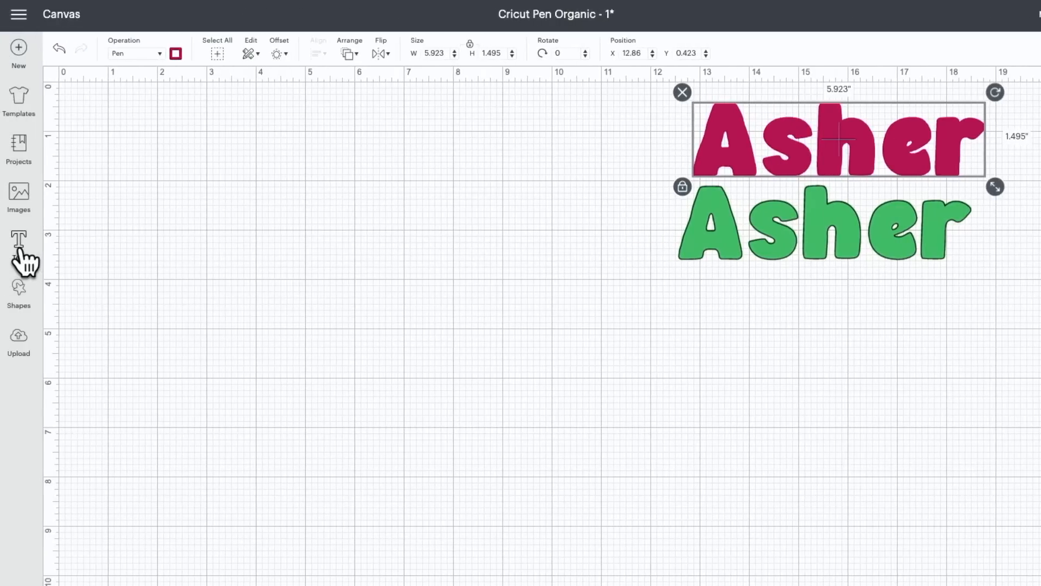
Add a new text object in the Rally font repeating the name already used in the raspberry and green designs
click(20, 250)
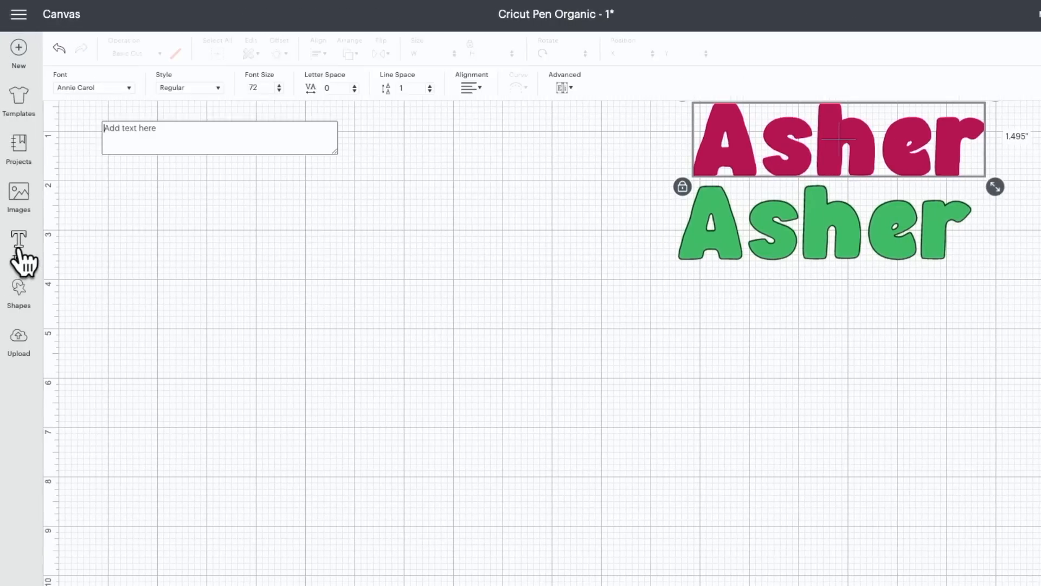
click(107, 87)
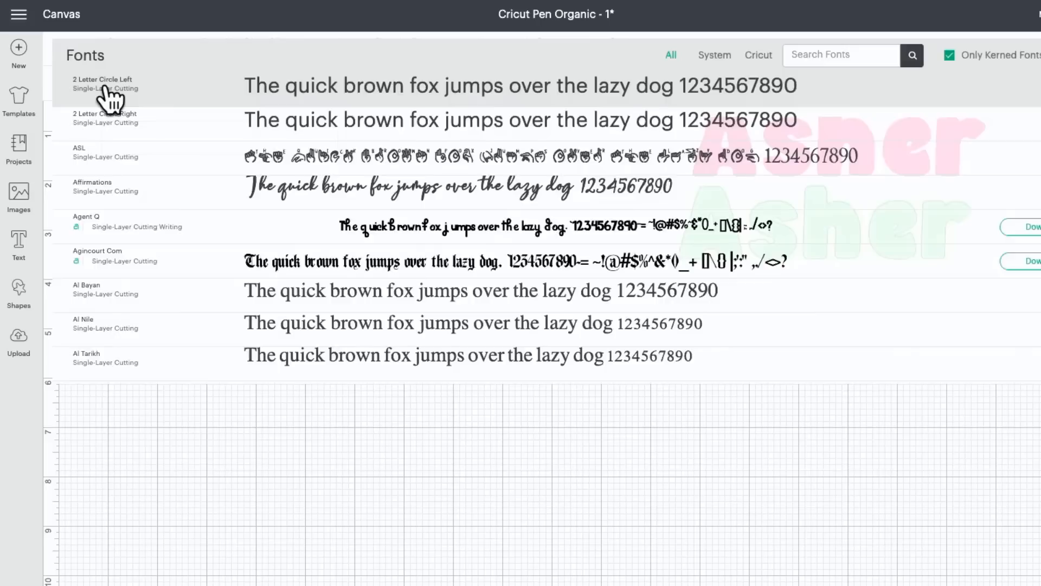
click(826, 44)
text(rally)
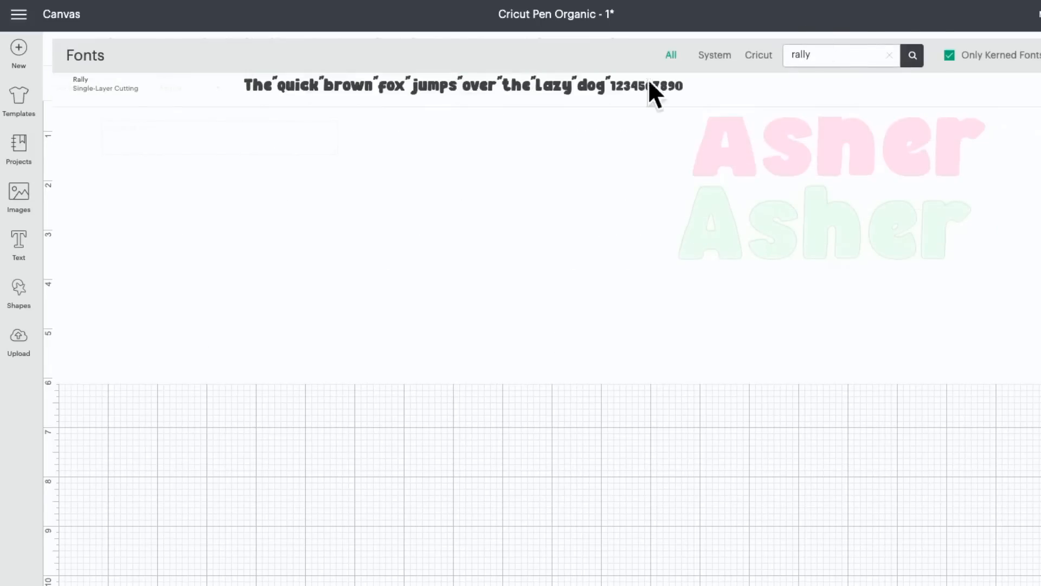
click(568, 90)
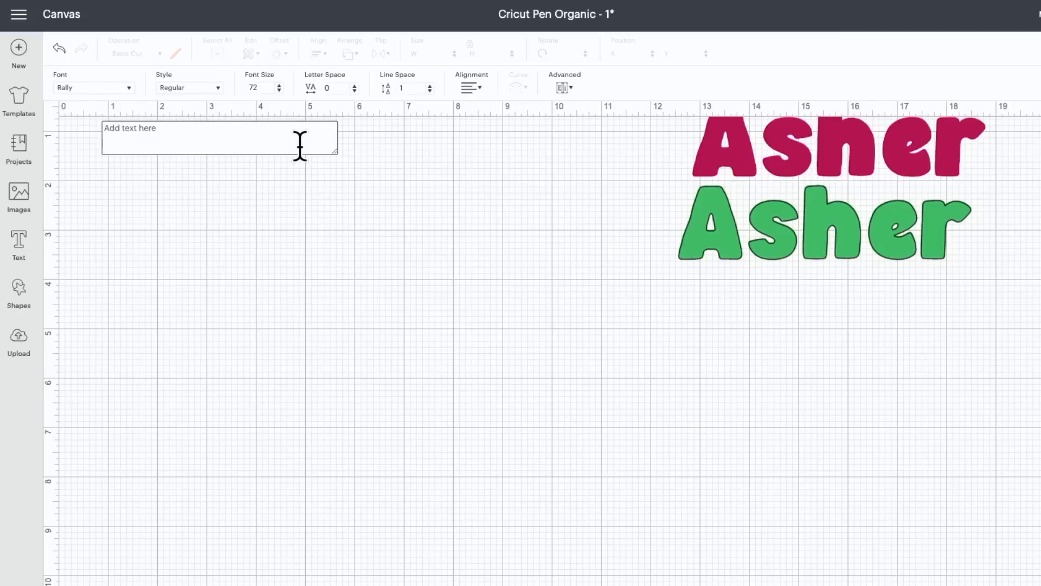
text(Asher)
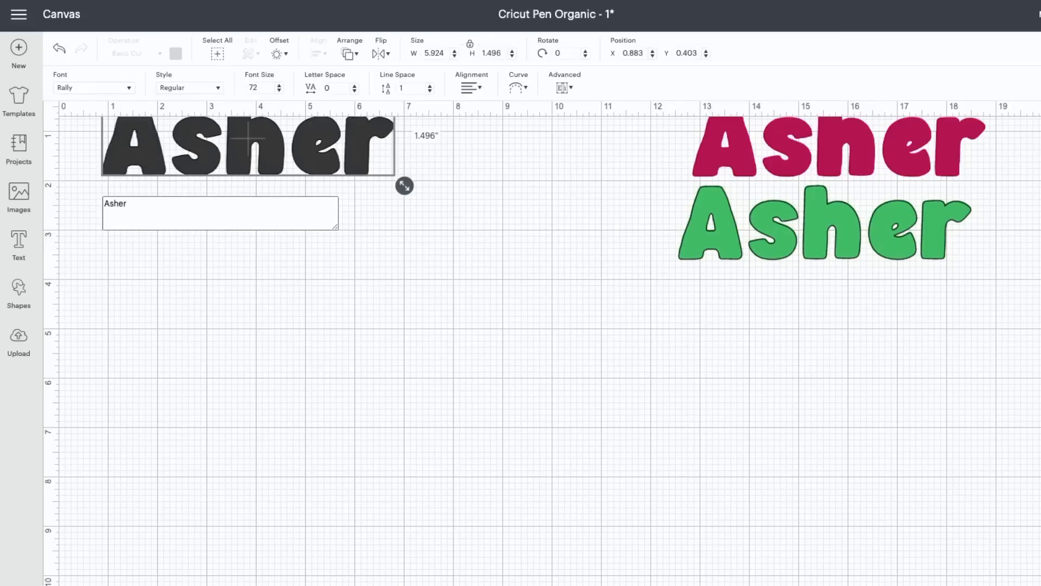
click(248, 298)
Set the new name text's operation to Pen so it is drawn as an outline
click(226, 143)
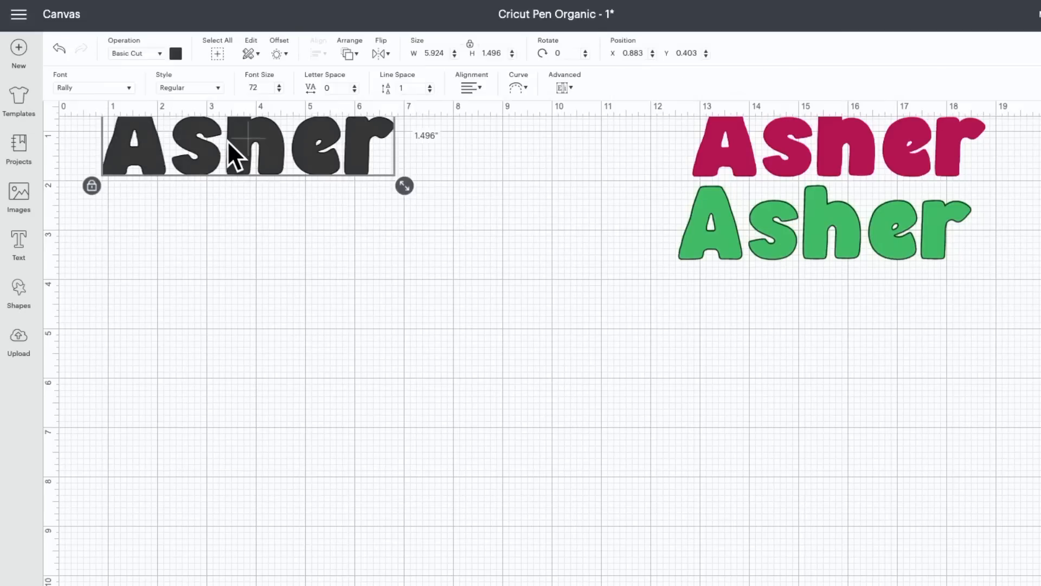
click(147, 53)
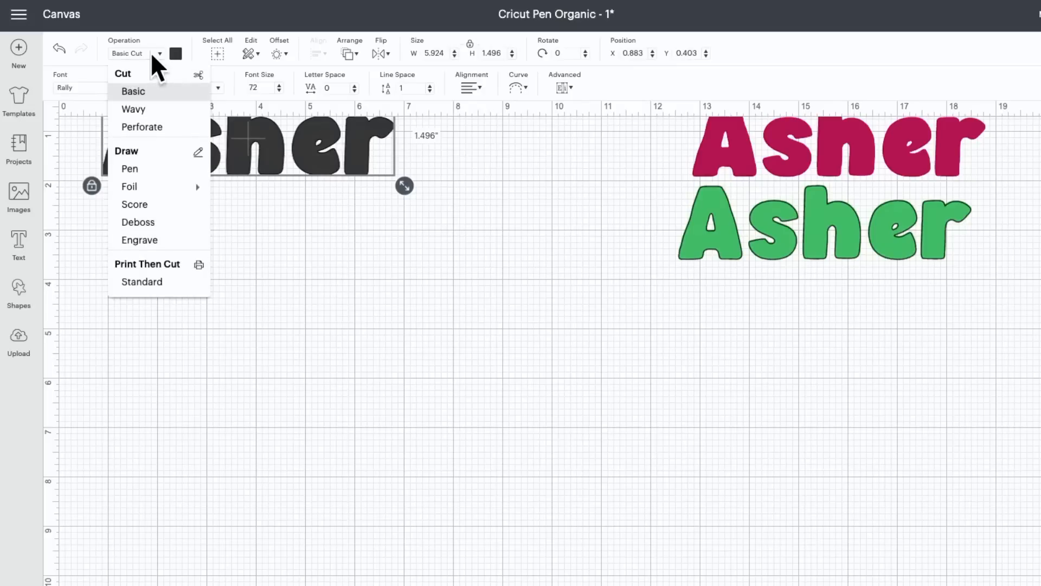
click(130, 168)
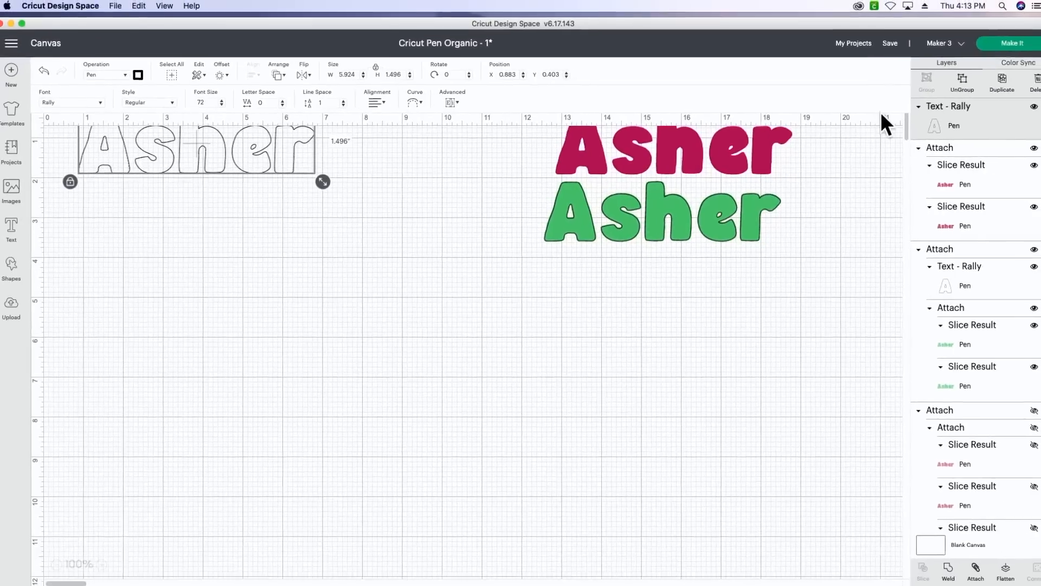
Duplicate the outlined name text three times
click(945, 115)
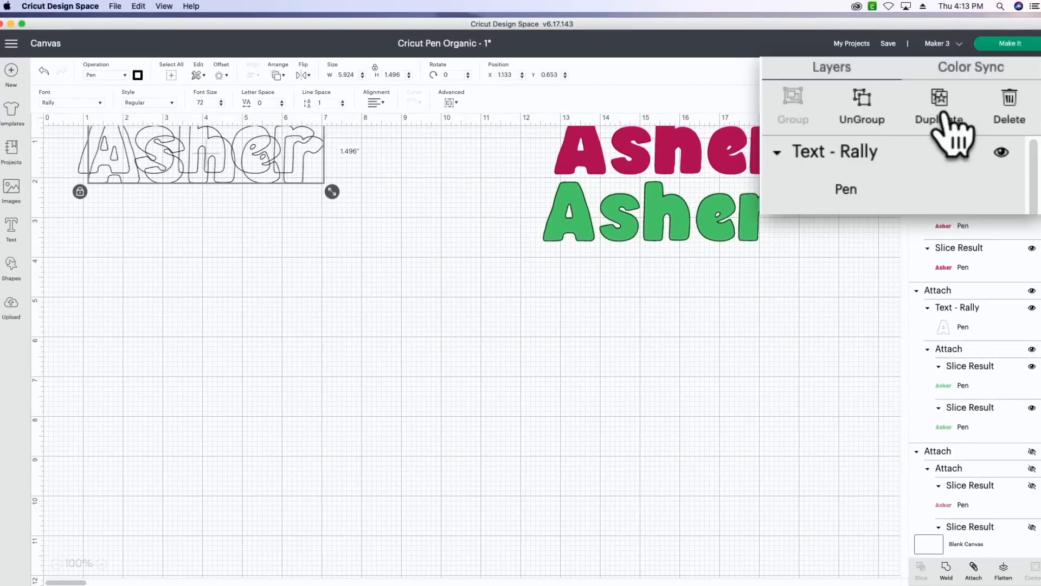
click(945, 115)
click(945, 115)
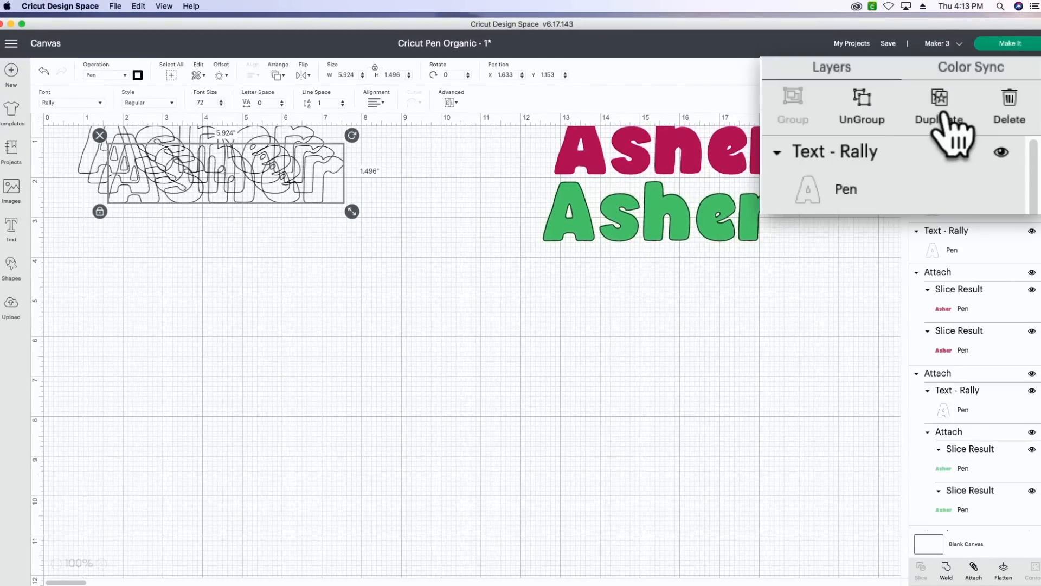
Spread the overlapping name copies into a column of four outlines, one below the other
drag(282, 192, 274, 262)
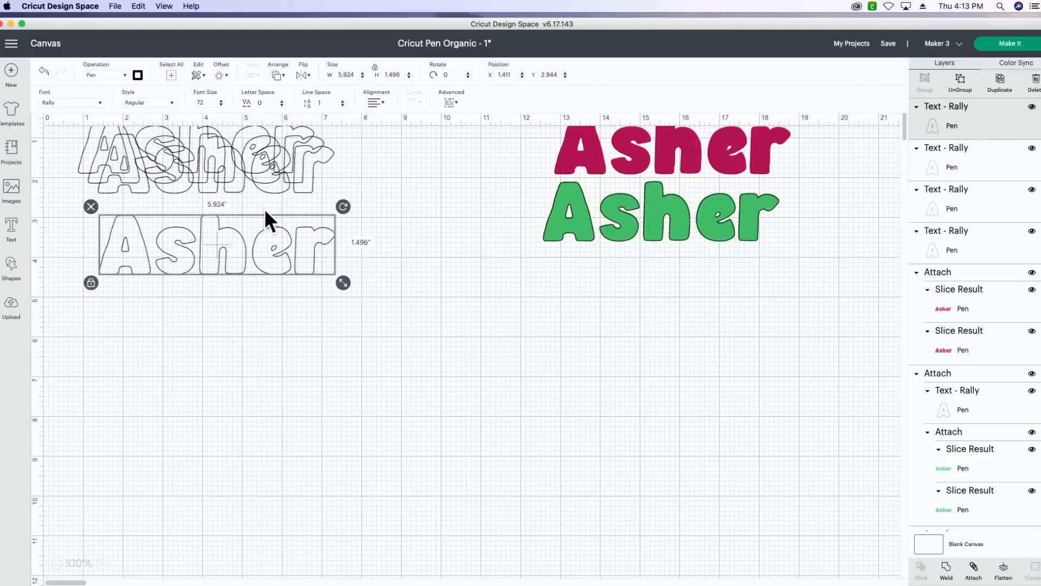
drag(259, 168, 350, 349)
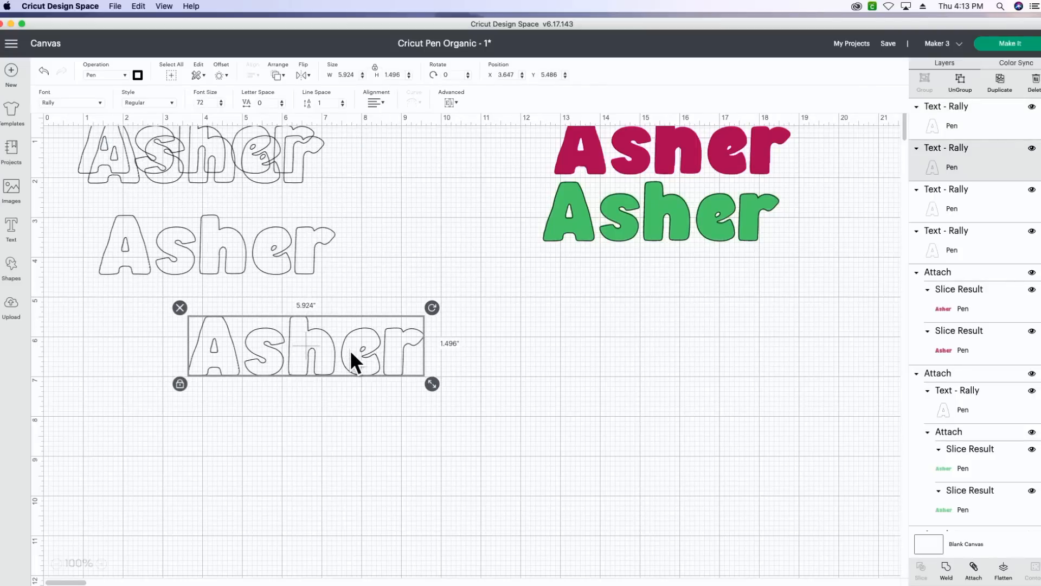
drag(290, 161, 278, 209)
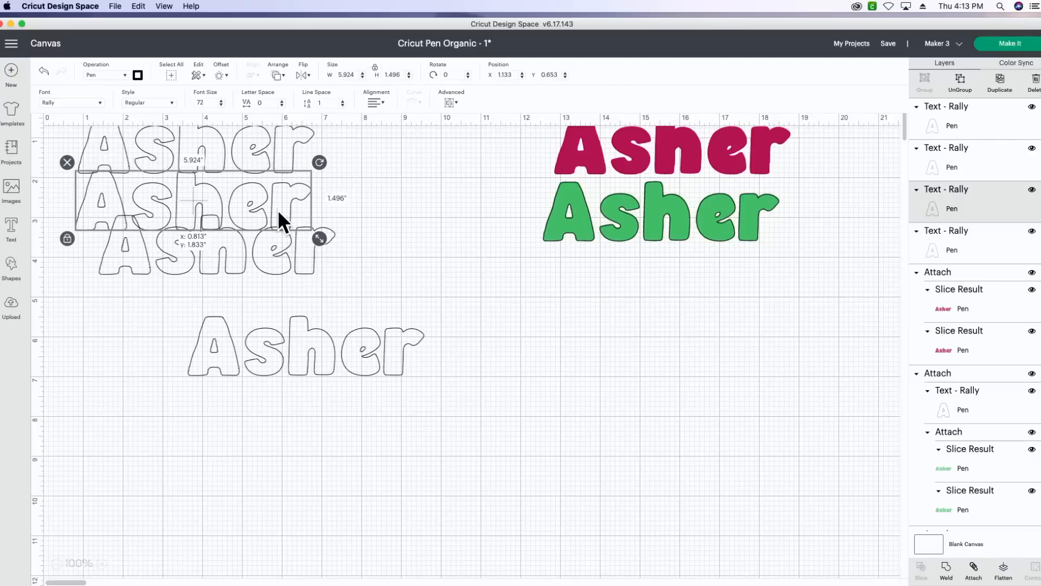
drag(239, 243, 210, 267)
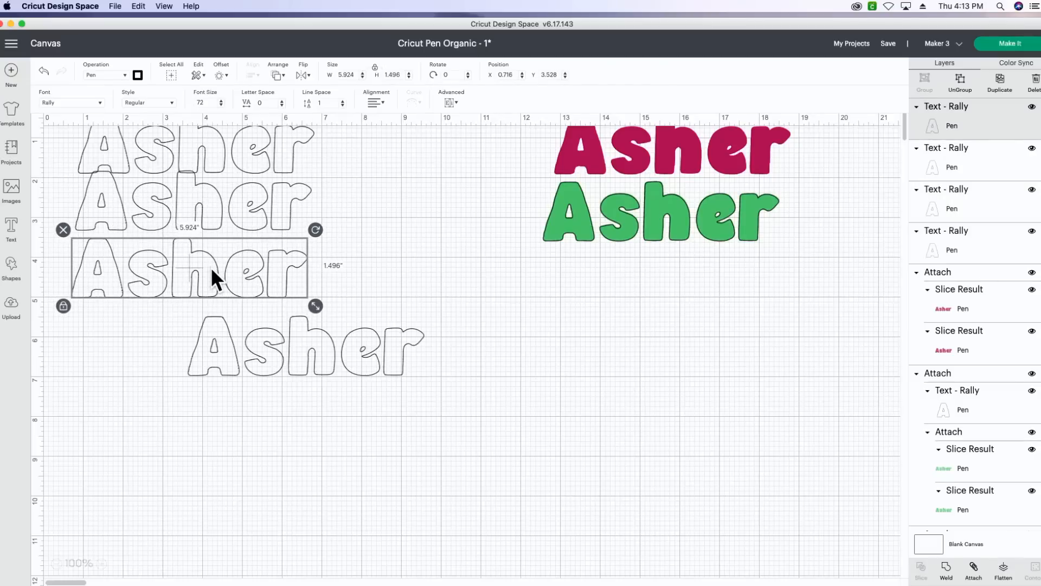
drag(208, 333, 106, 331)
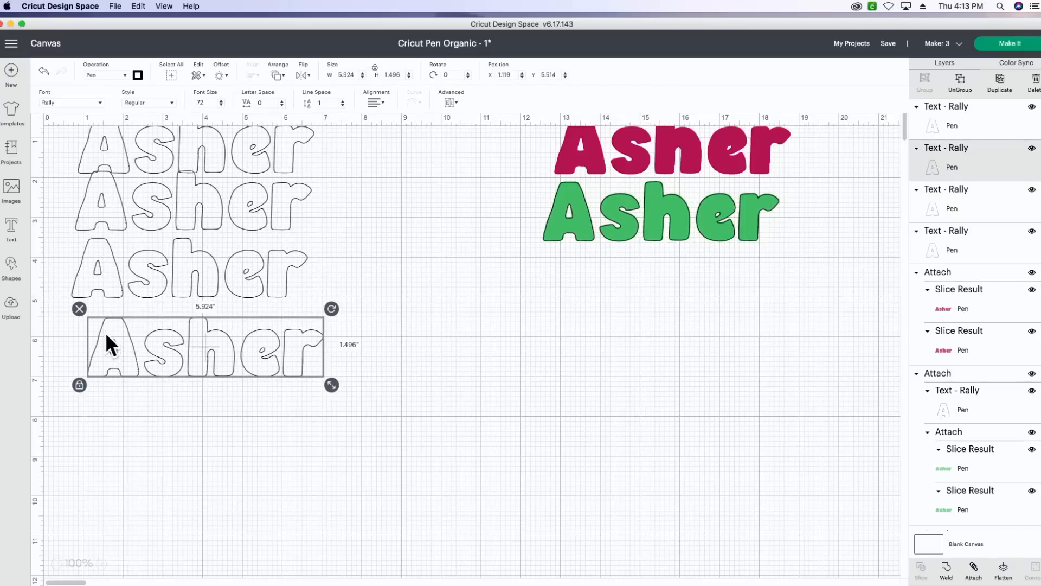
Add the uploaded black Lines image to the canvas and move it away from the name outlines
click(10, 304)
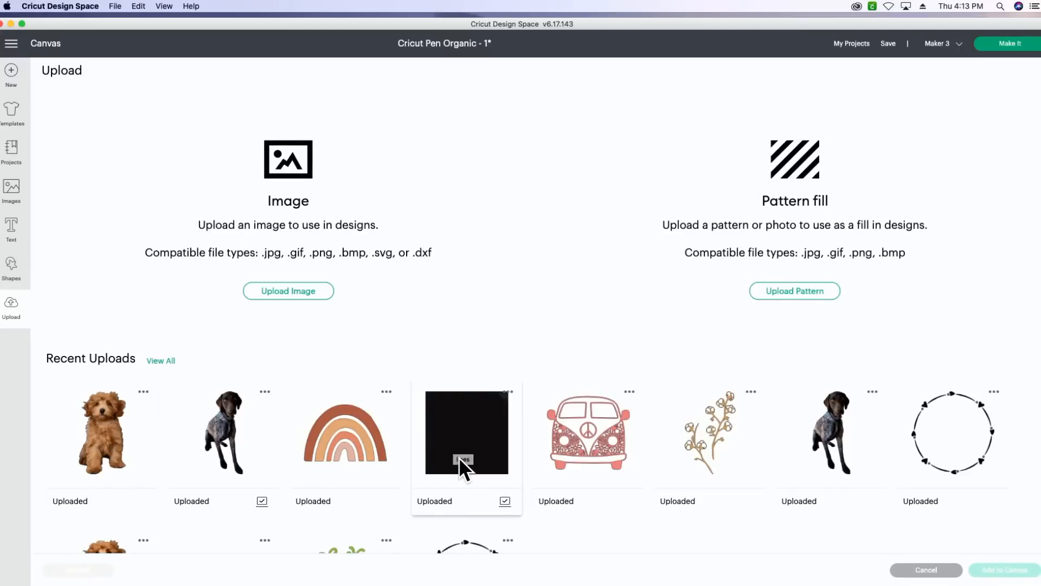
click(470, 421)
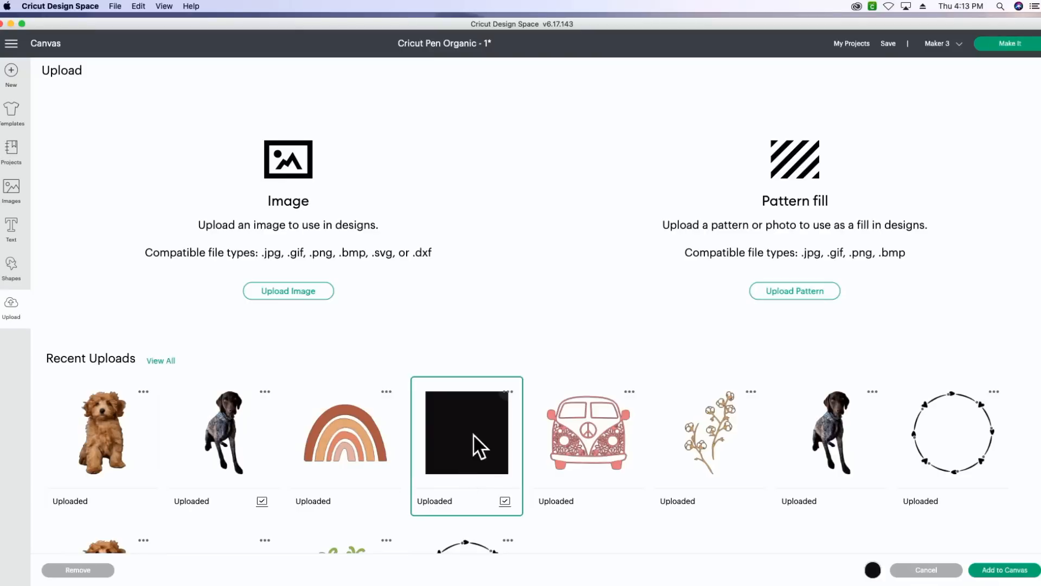
click(1016, 571)
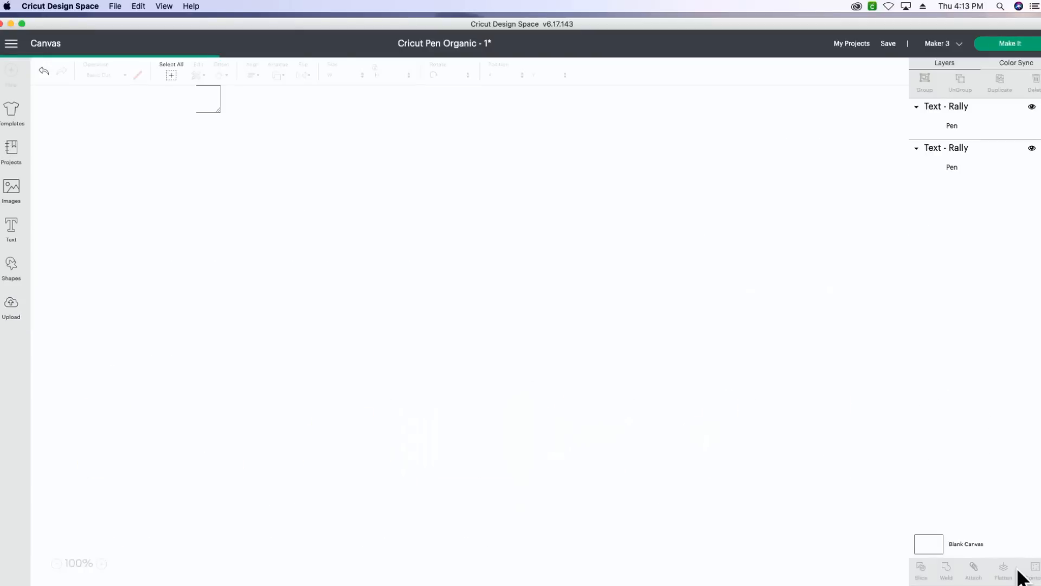
drag(458, 319, 689, 382)
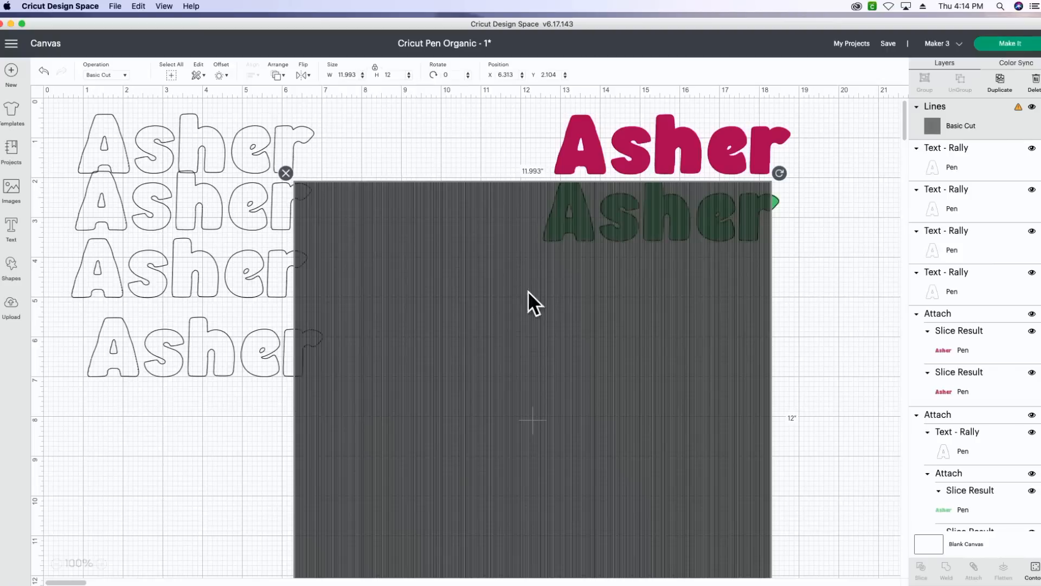
Set the Lines pattern's width to 7 inches and place it in the empty area below the coloured names
click(347, 74)
double_click(450, 64)
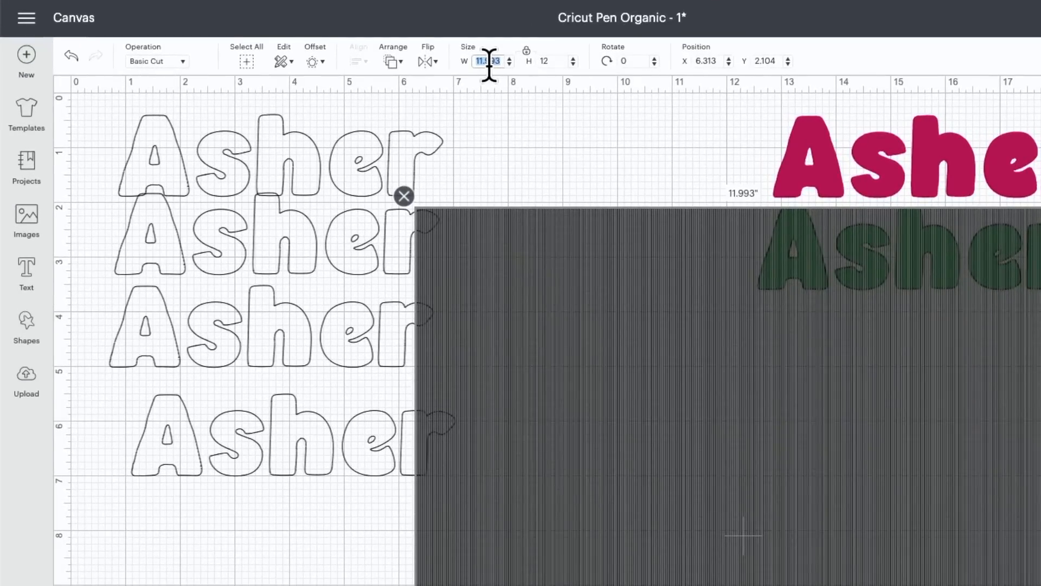
text(7)
key(Return)
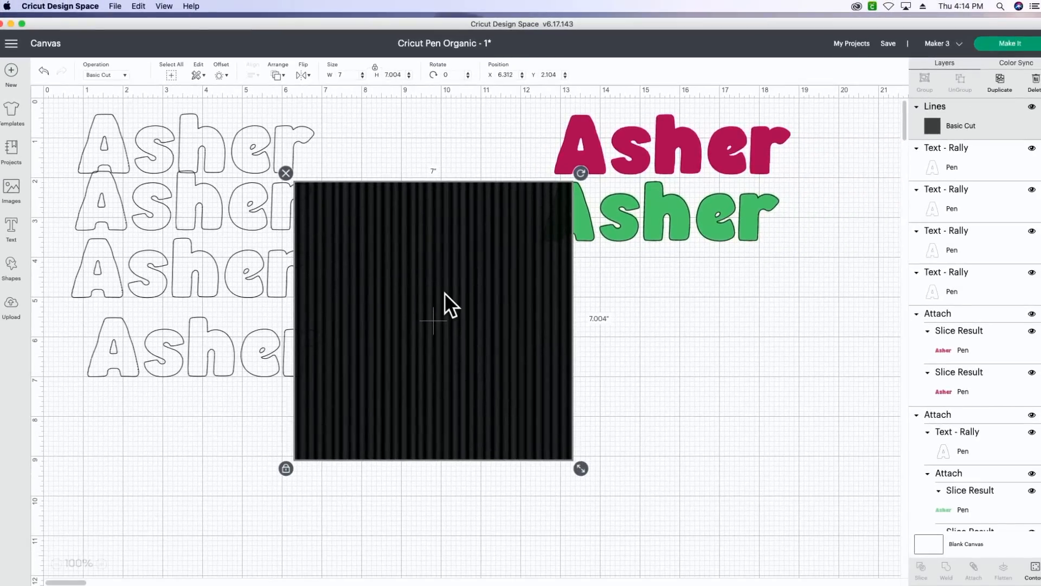
drag(444, 292, 490, 382)
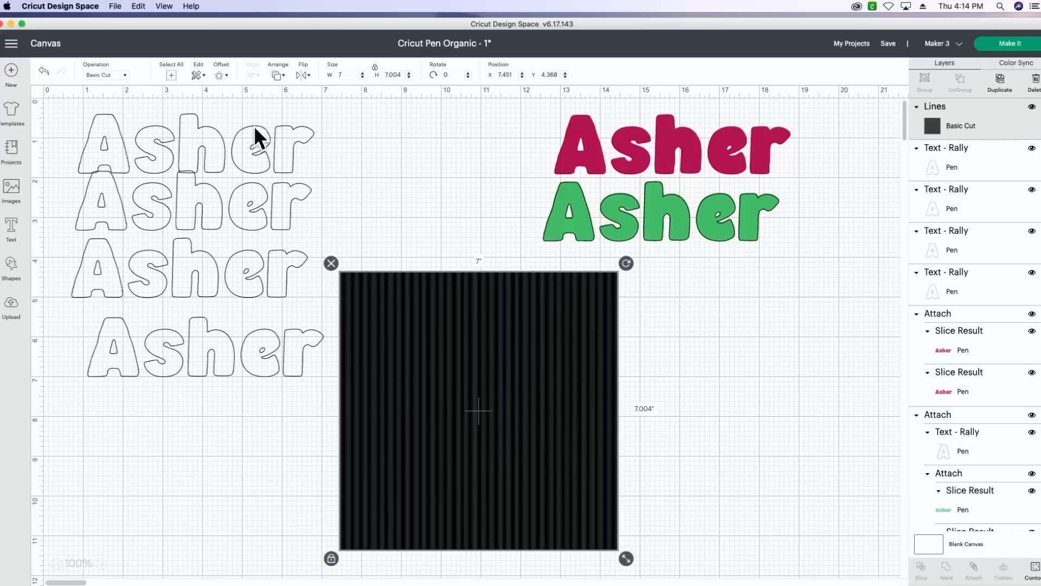
Move the topmost name outline above the striped square and send it to the front
drag(204, 128, 454, 206)
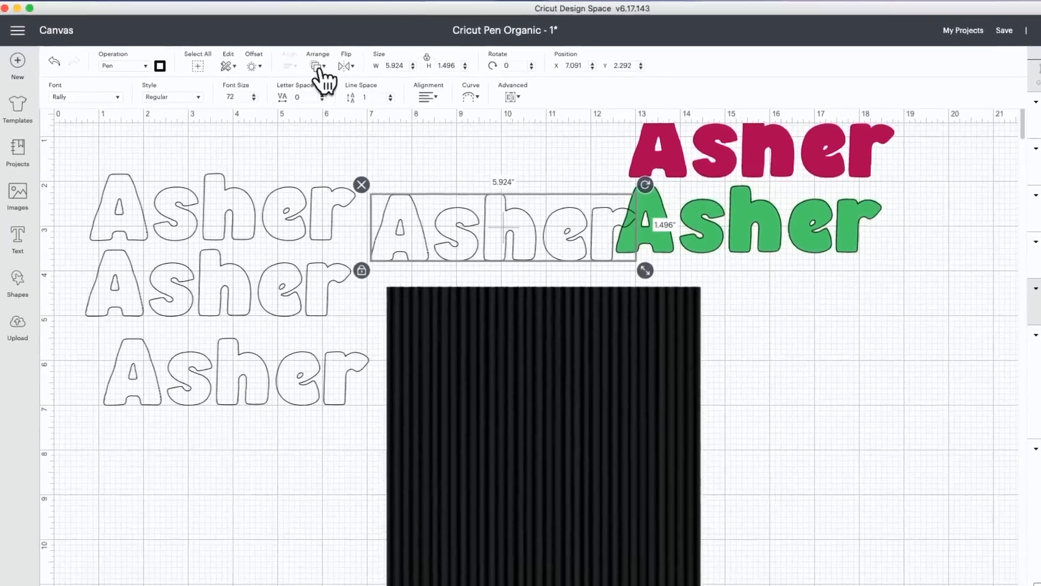
click(278, 75)
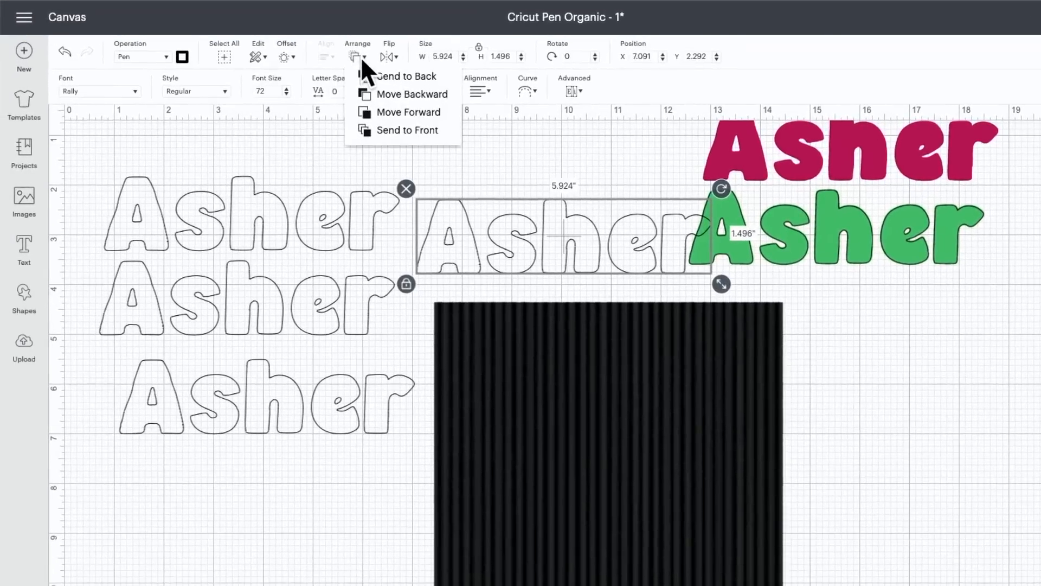
click(386, 133)
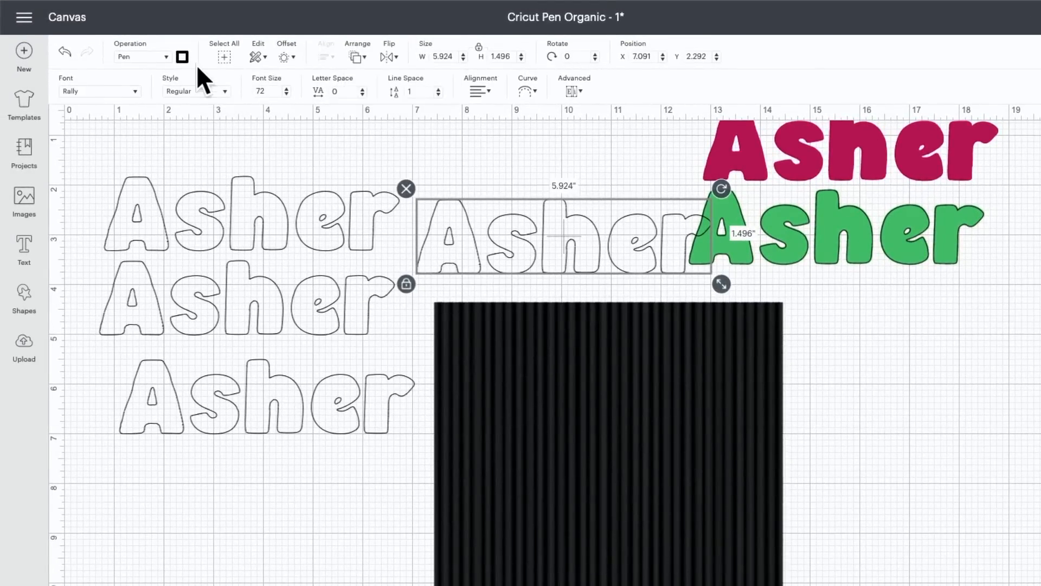
Set the moved name outline's pen colour to Fine Point (0.4mm) Raspberry and shift the outline slightly higher
click(183, 56)
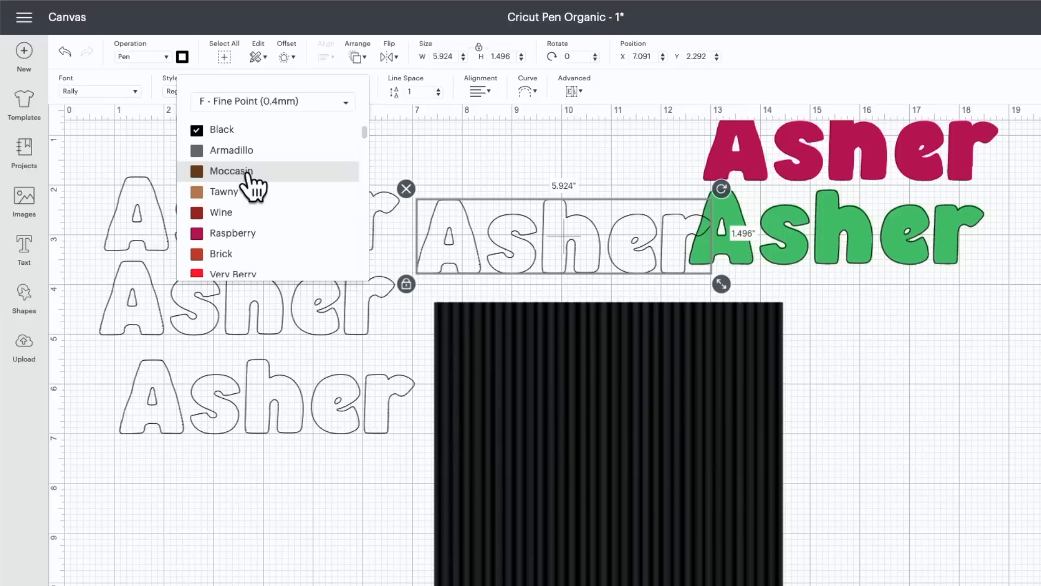
scroll(249, 185, down, 5)
scroll(250, 184, up, 5)
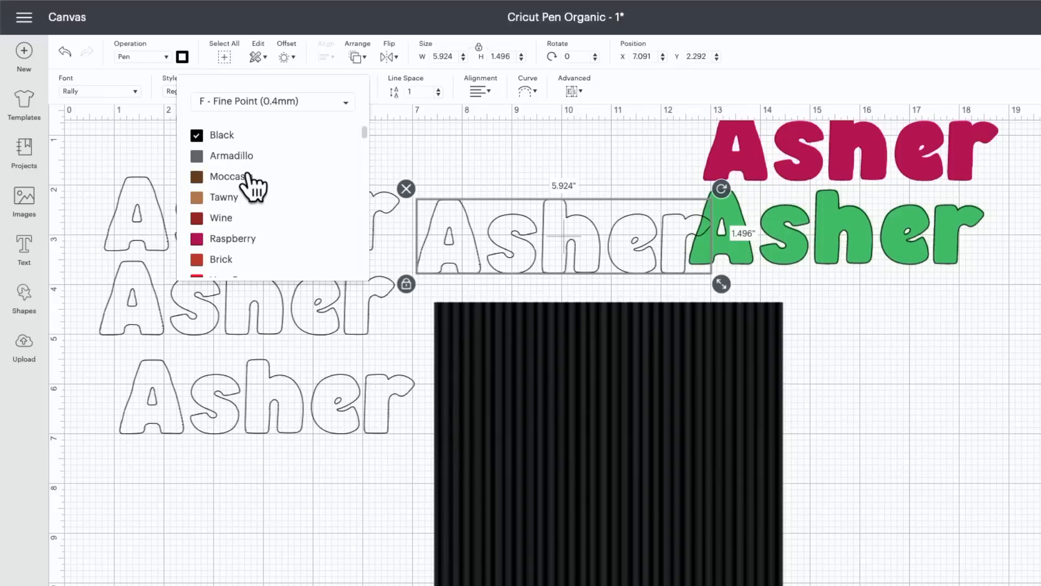
click(245, 249)
drag(532, 253, 508, 198)
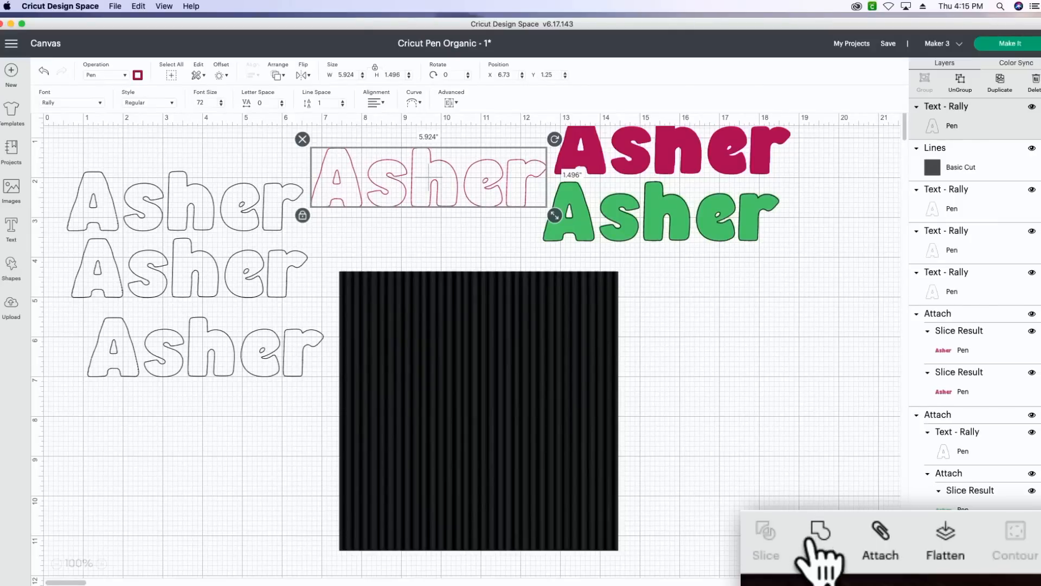
Weld each of the four name outlines separately, starting with the raspberry one and continuing down the black copies
click(947, 570)
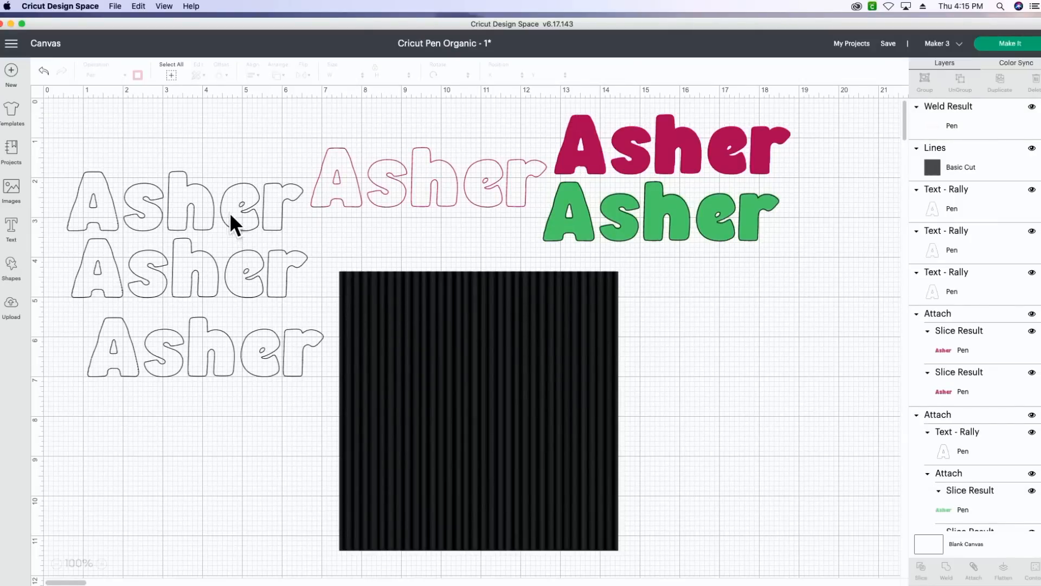
drag(184, 154, 188, 255)
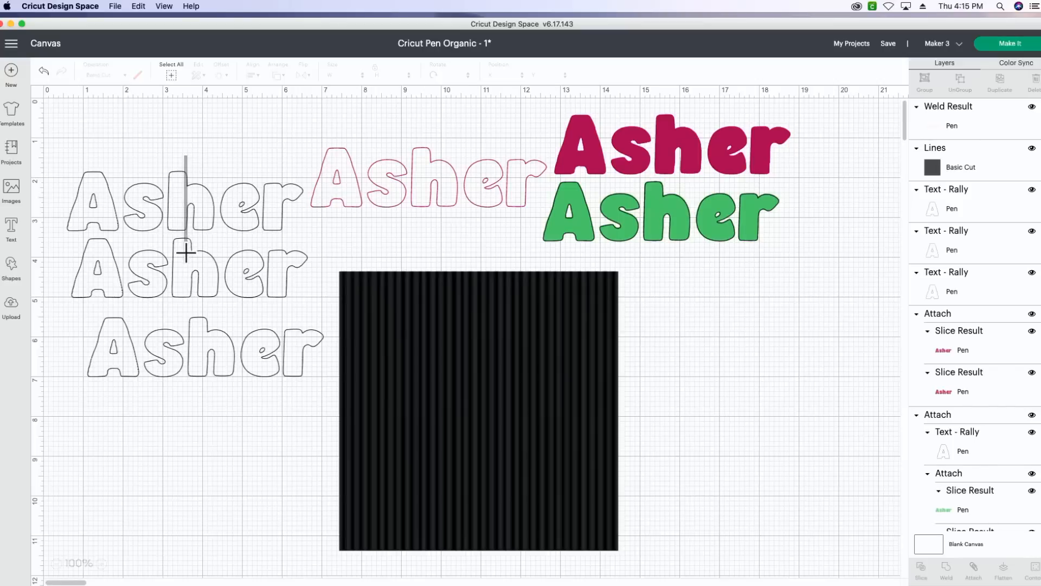
click(191, 125)
click(197, 194)
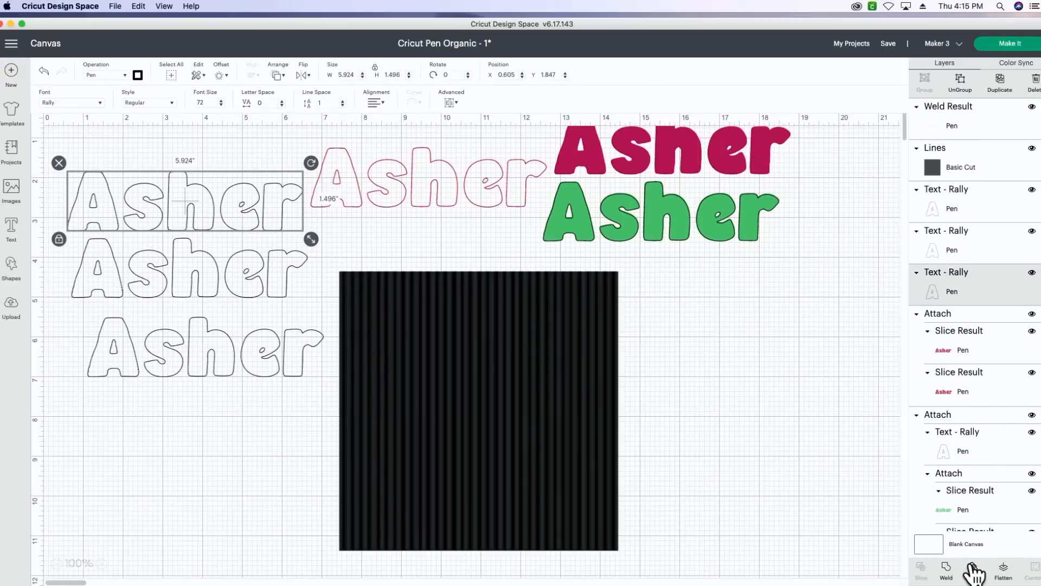
click(946, 569)
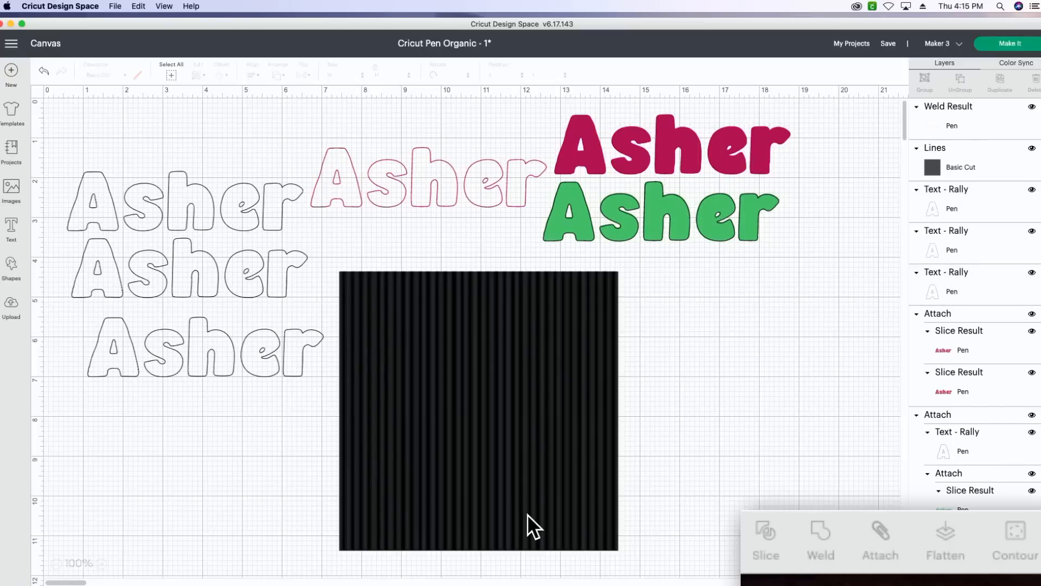
click(237, 279)
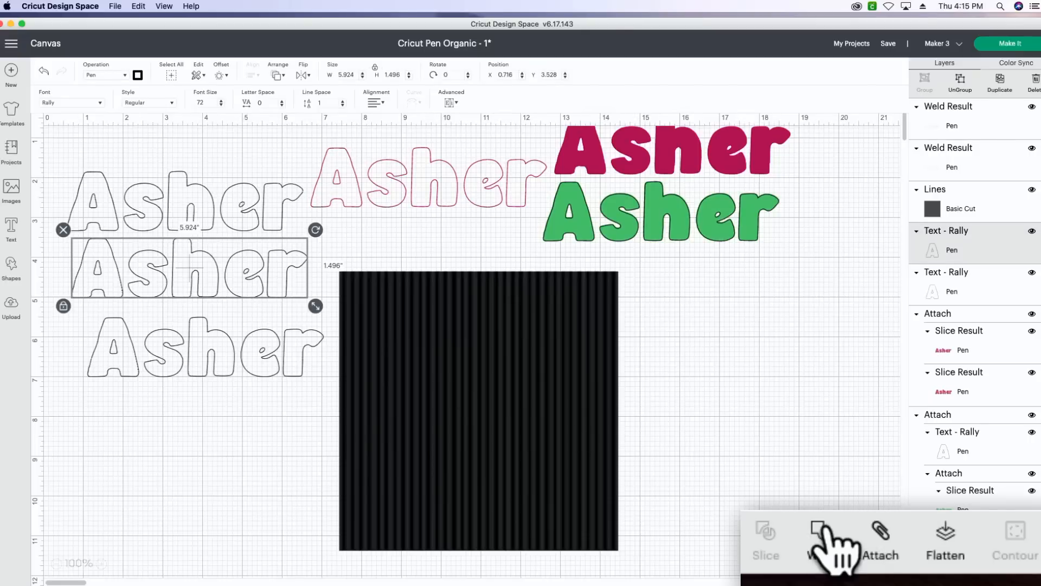
click(823, 549)
click(270, 376)
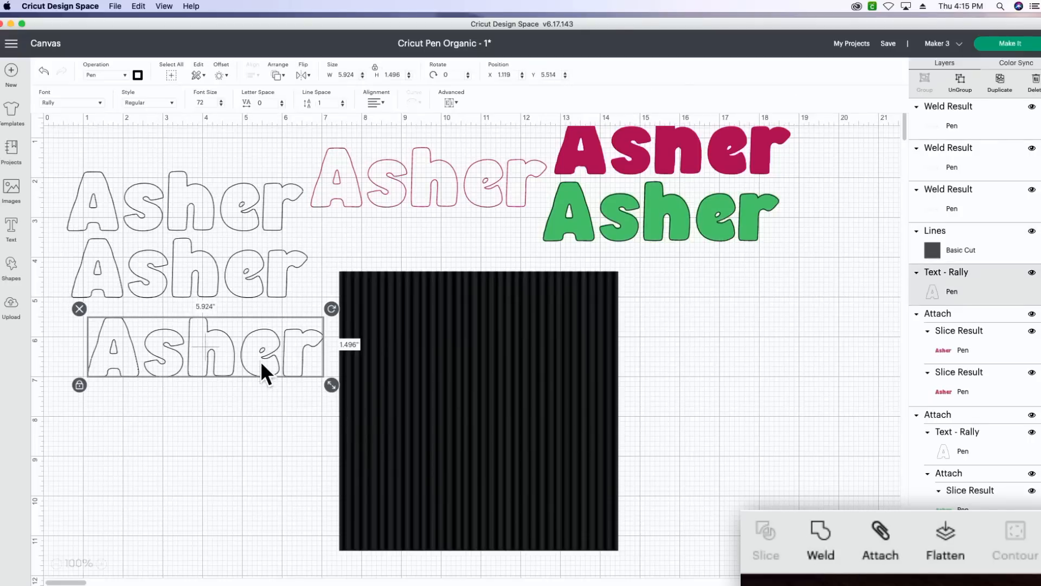
click(823, 545)
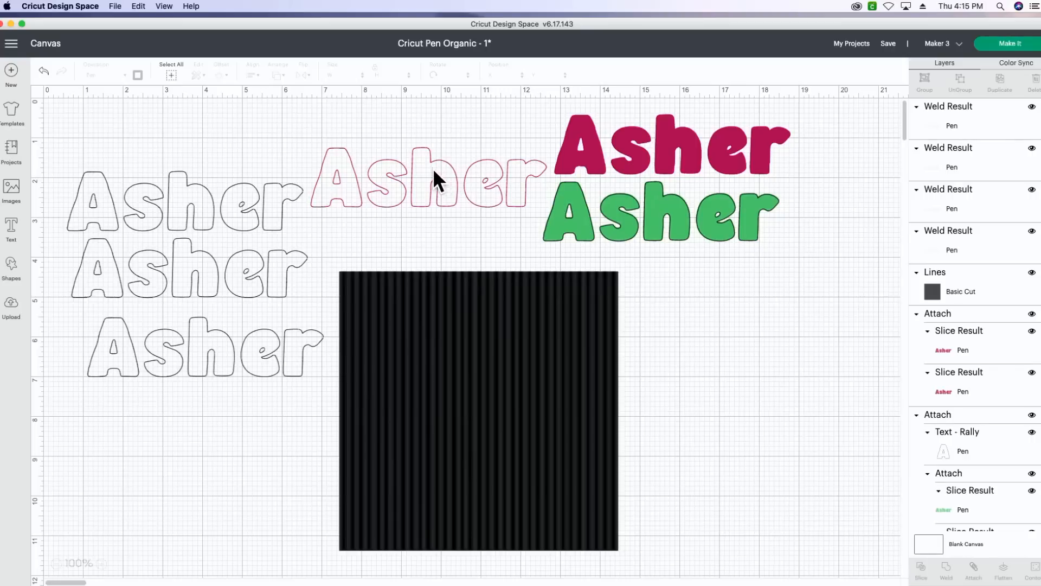
Move the raspberry name outline onto the upper part of the striped square and slice the two shapes
drag(433, 168, 472, 300)
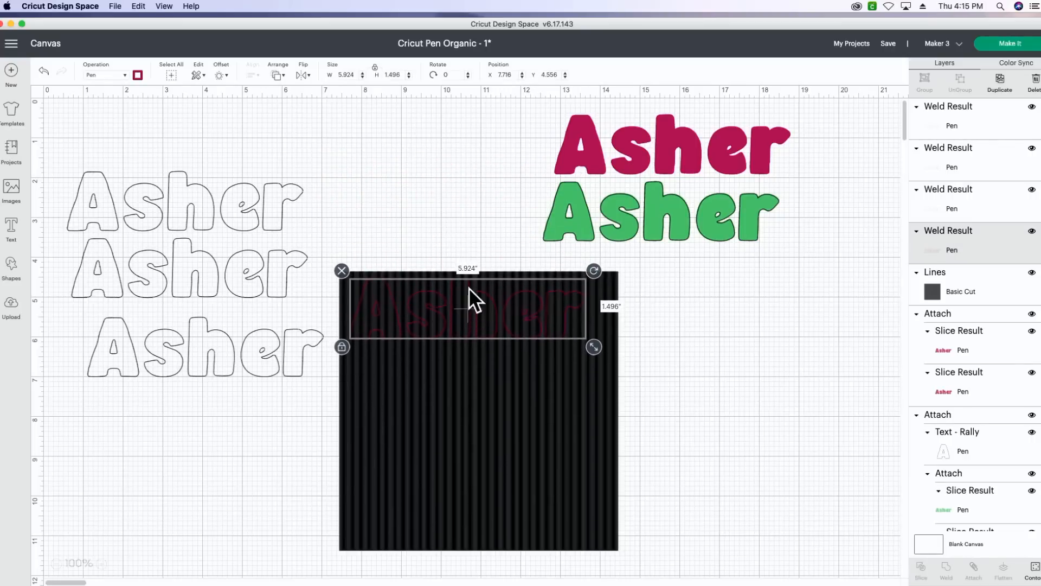
drag(415, 211, 493, 350)
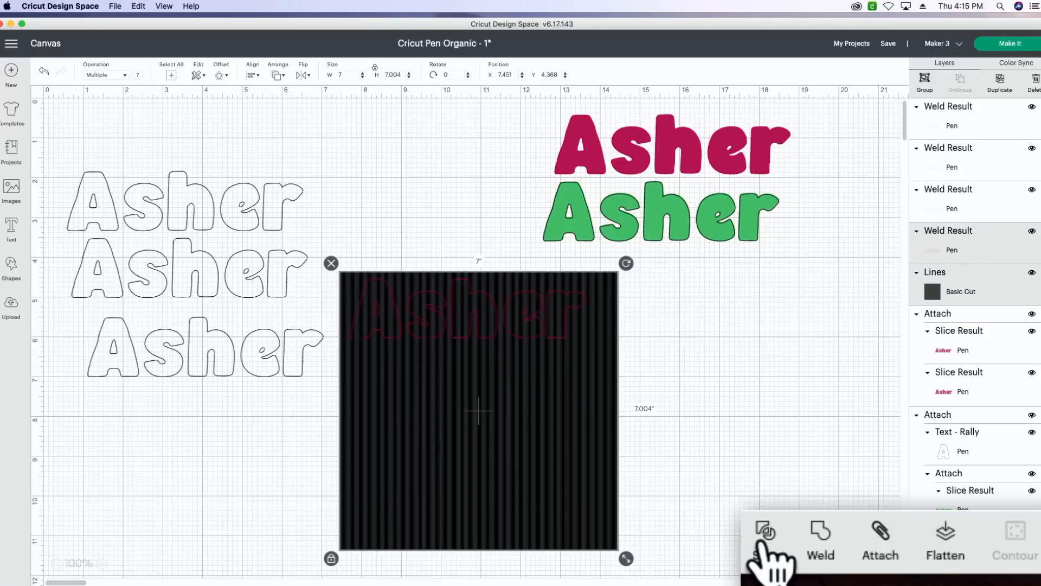
click(764, 534)
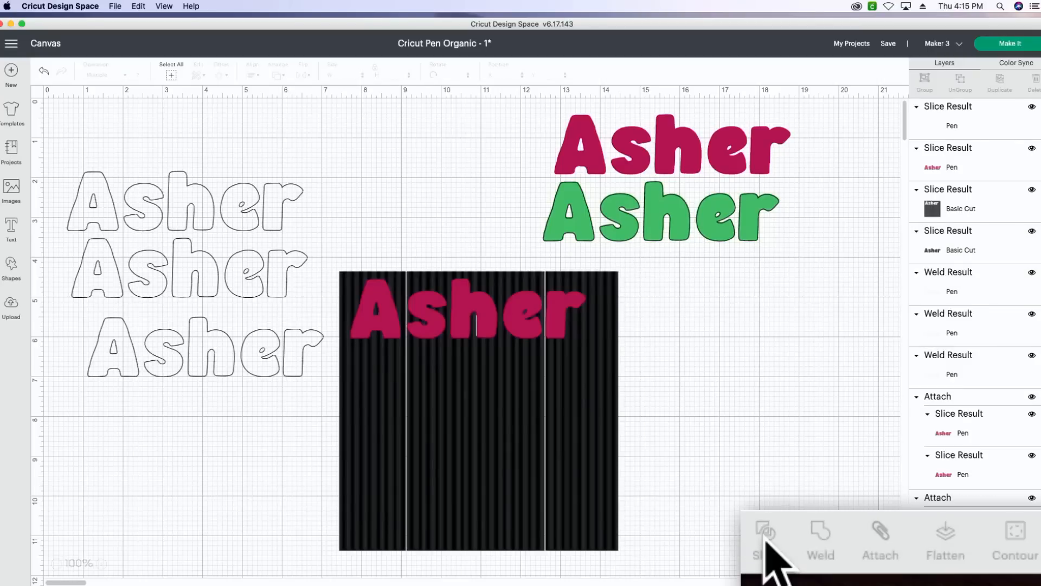
Delete the leftover striped square and the stray outline fragments that lie over the sliced name
click(521, 451)
drag(520, 452, 774, 496)
key(Delete)
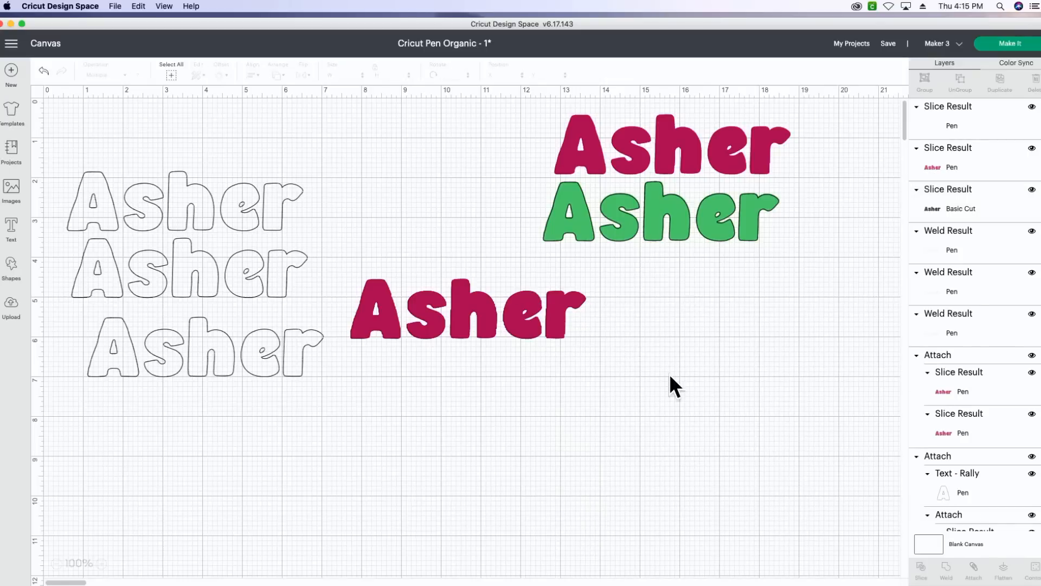
drag(483, 298, 479, 395)
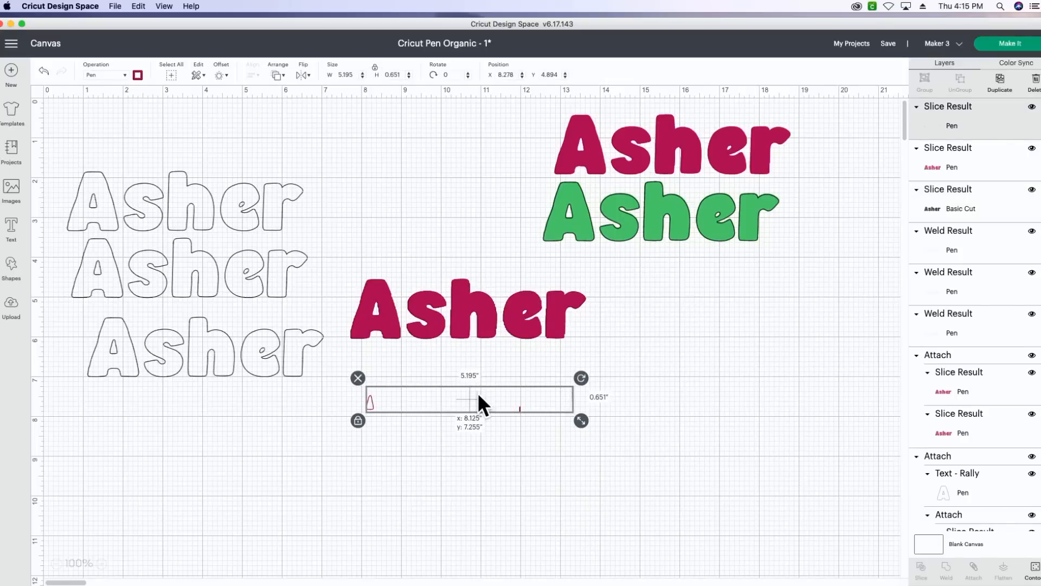
key(Delete)
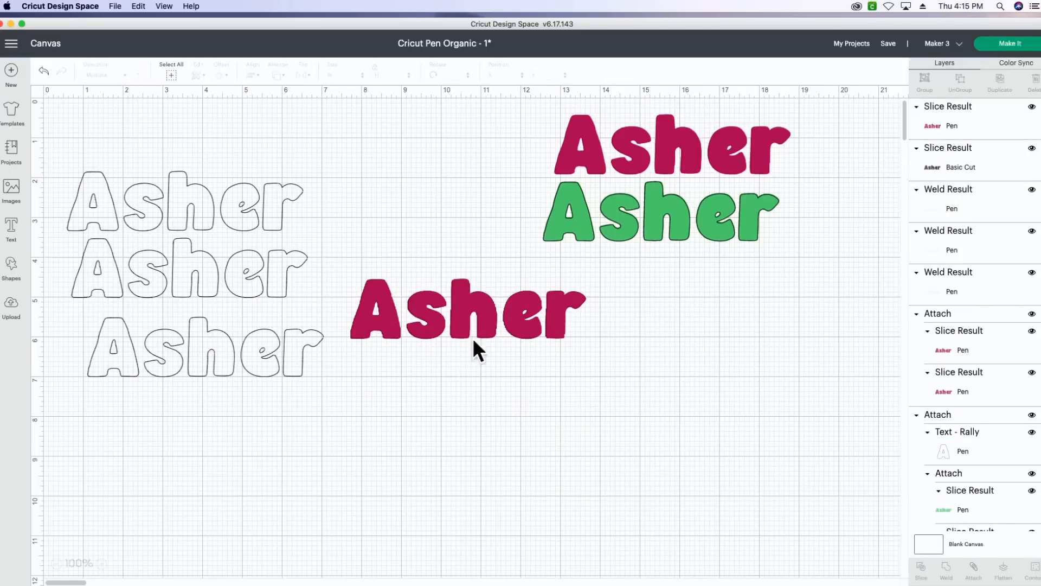
Separate the raspberry sliced name from the black striped copy beneath it and delete the black copy
drag(469, 307, 474, 432)
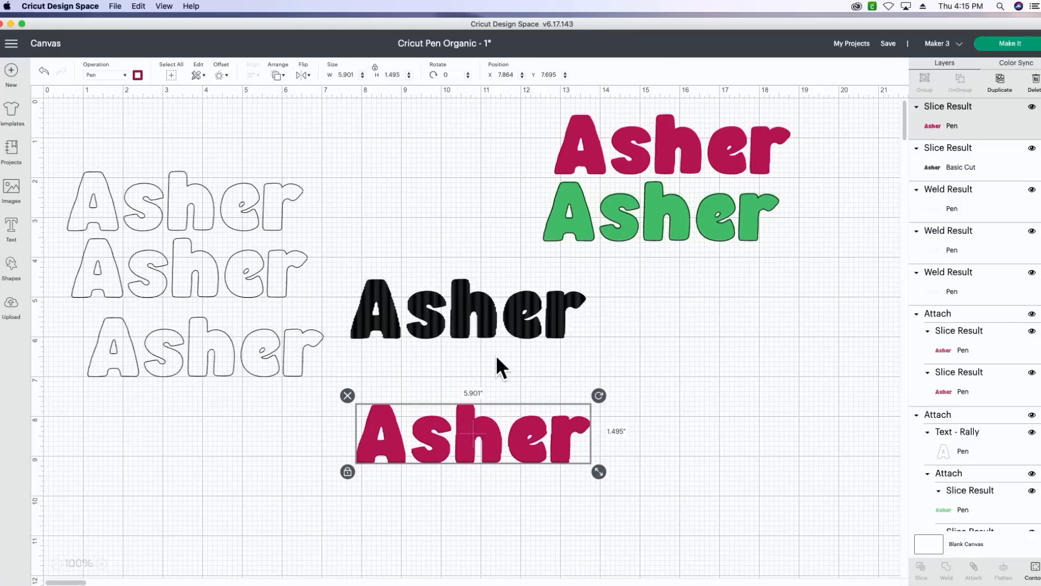
drag(488, 321, 581, 337)
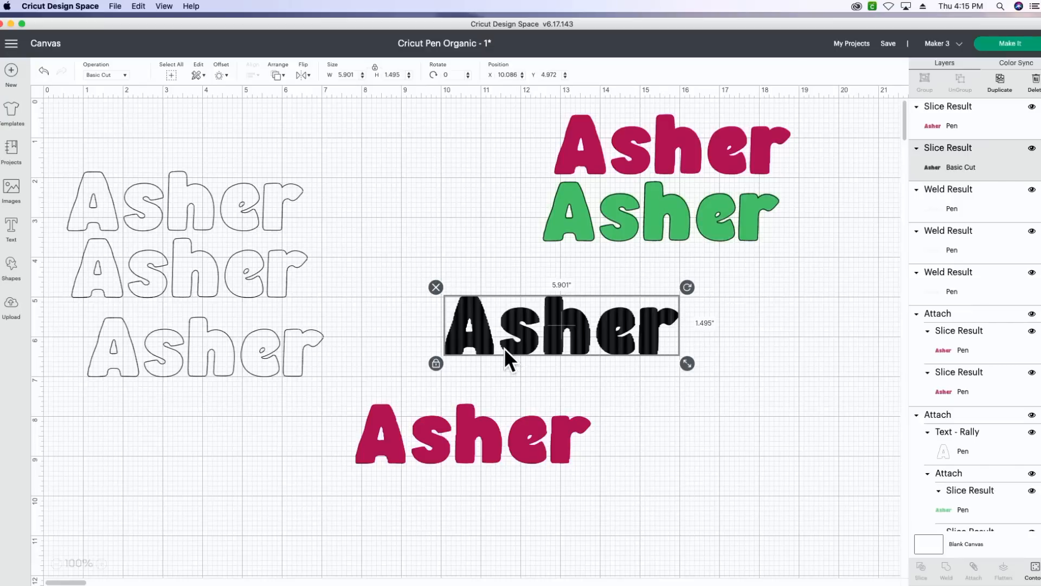
key(Delete)
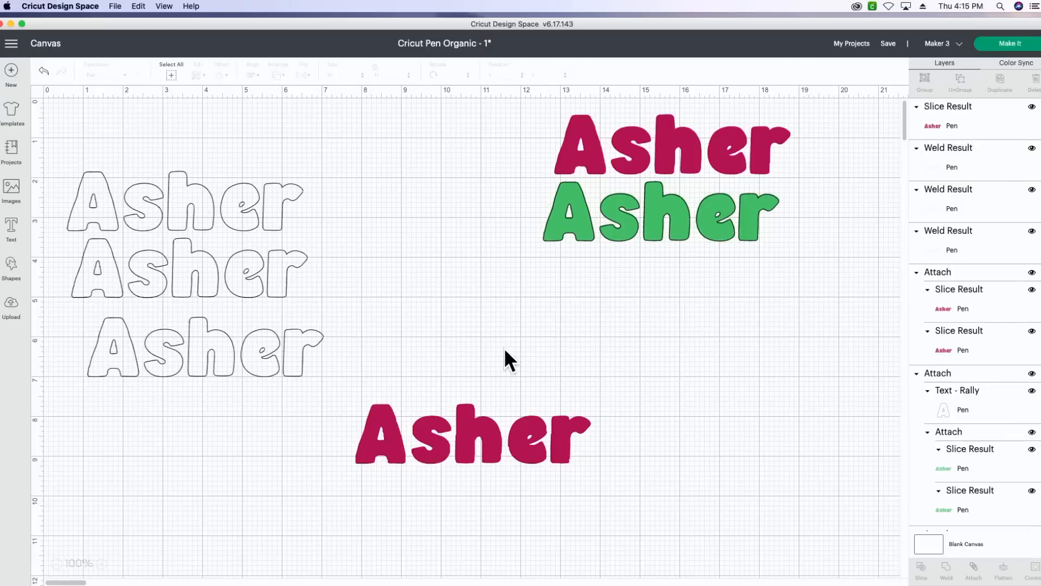
Examine the vertical line fill inside the raspberry sliced name at 300% zoom
click(101, 564)
click(102, 563)
click(102, 563)
click(103, 564)
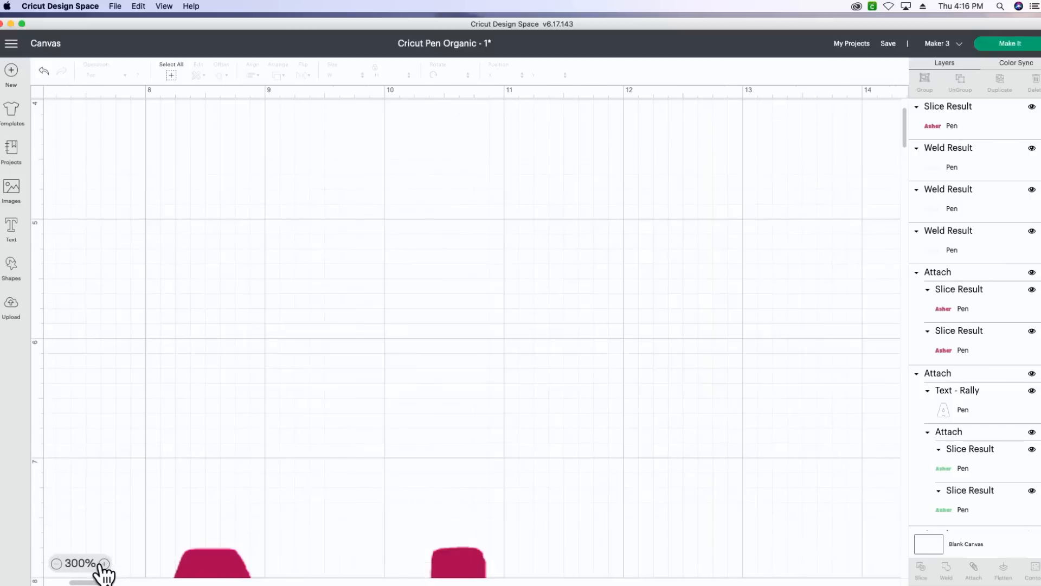
scroll(518, 314, down, 5)
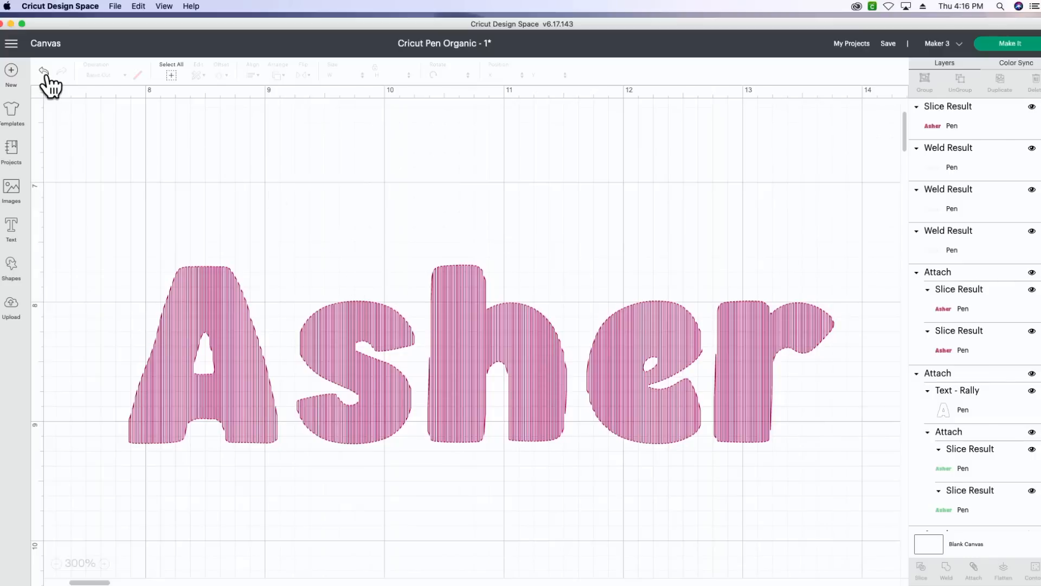
click(56, 563)
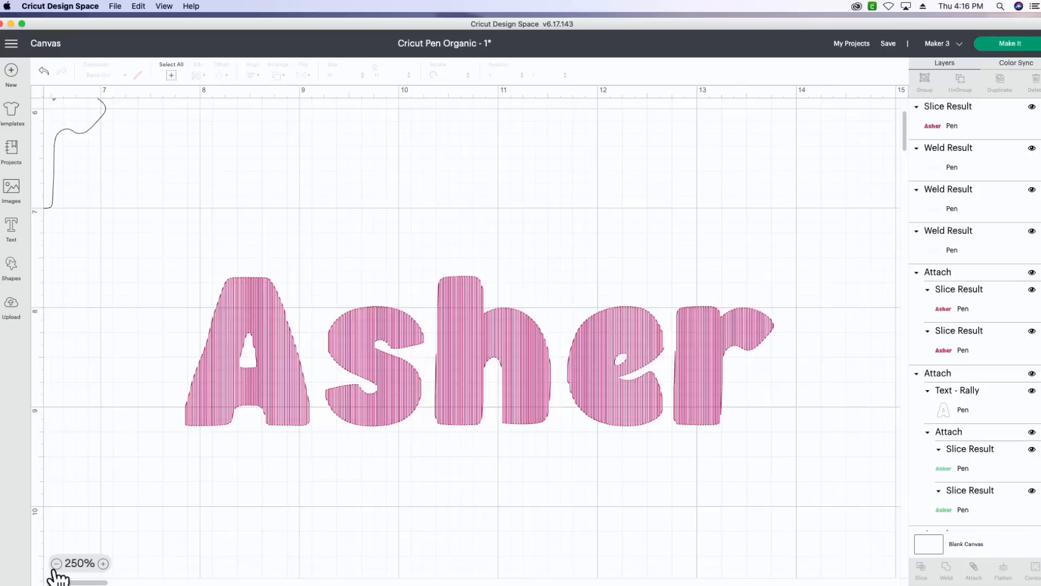
click(56, 563)
click(57, 563)
click(56, 563)
click(56, 562)
click(56, 563)
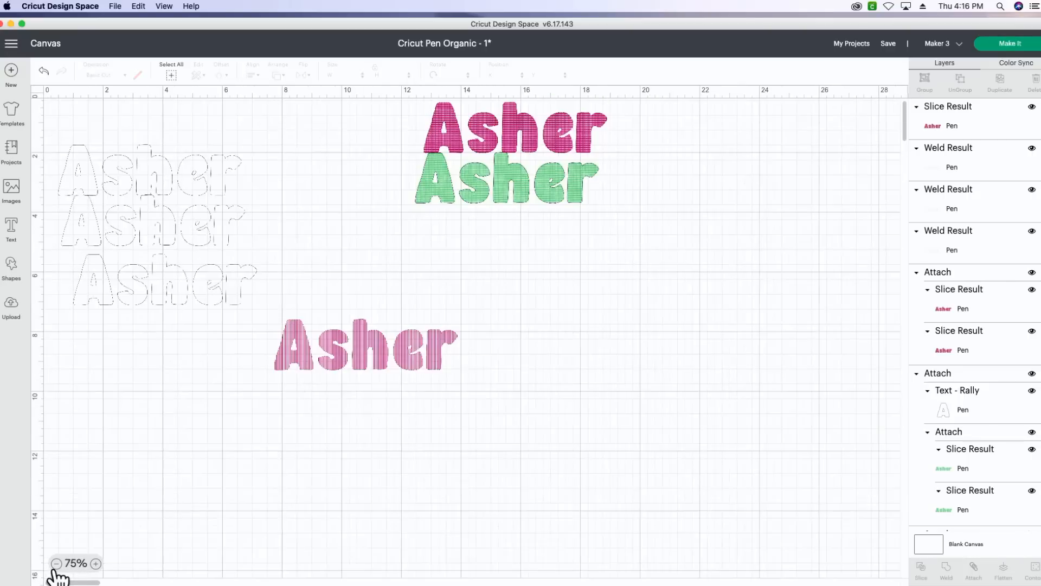
click(57, 563)
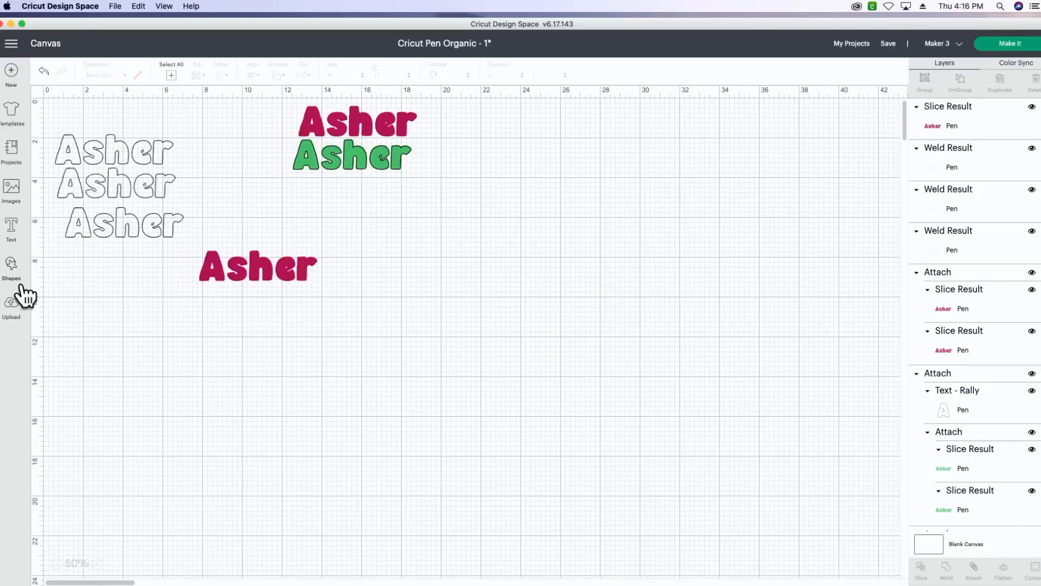
Add the previously uploaded black line pattern to the canvas and place it in the empty area beside the names
click(12, 311)
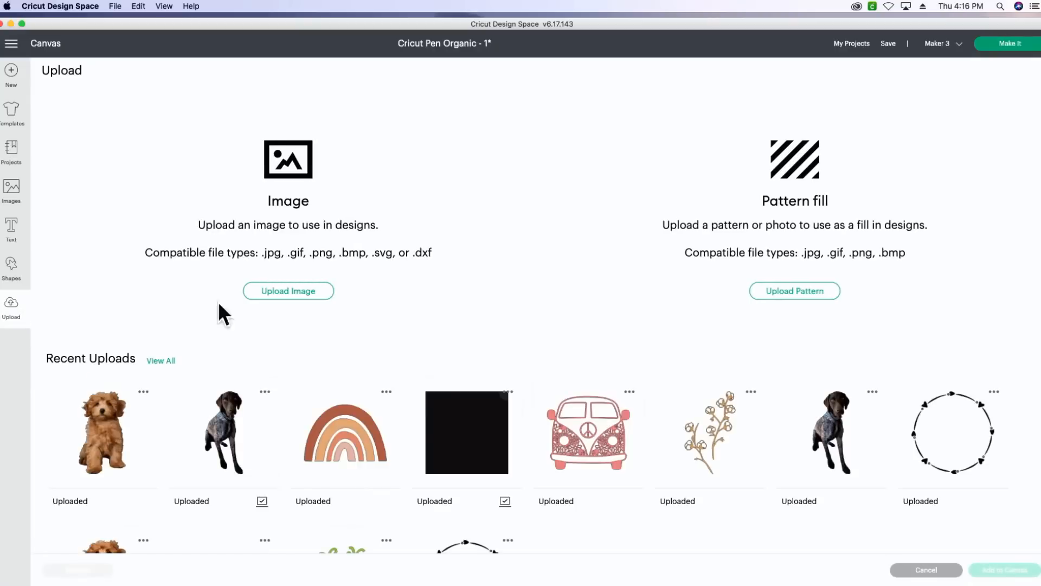
click(460, 408)
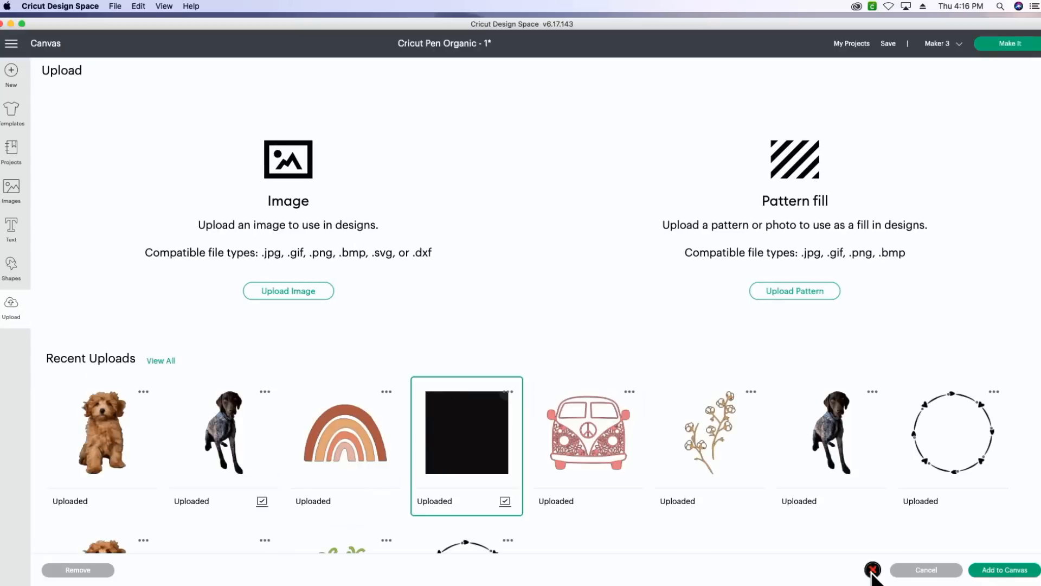
click(1023, 575)
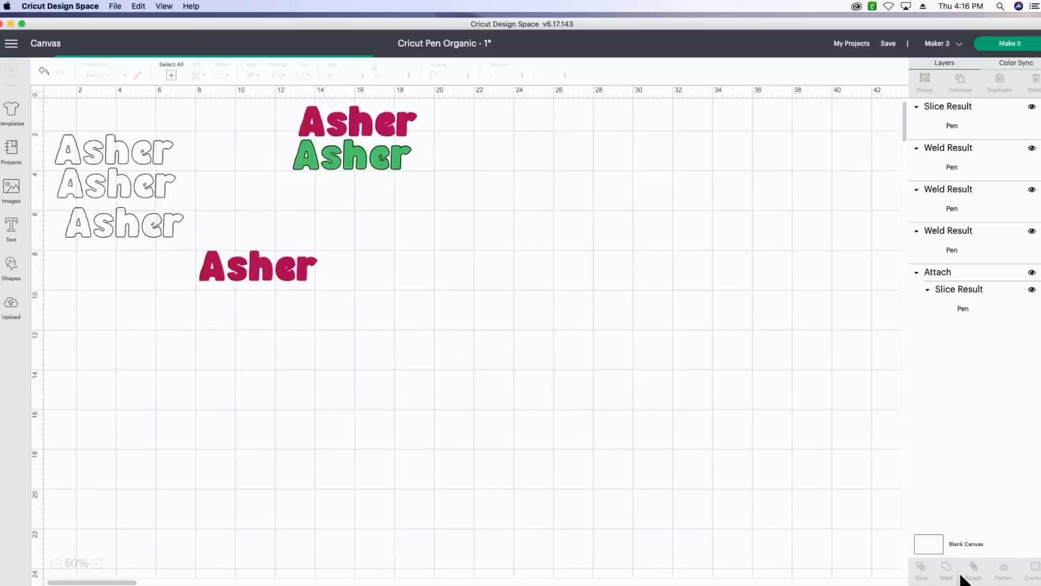
drag(190, 188, 563, 282)
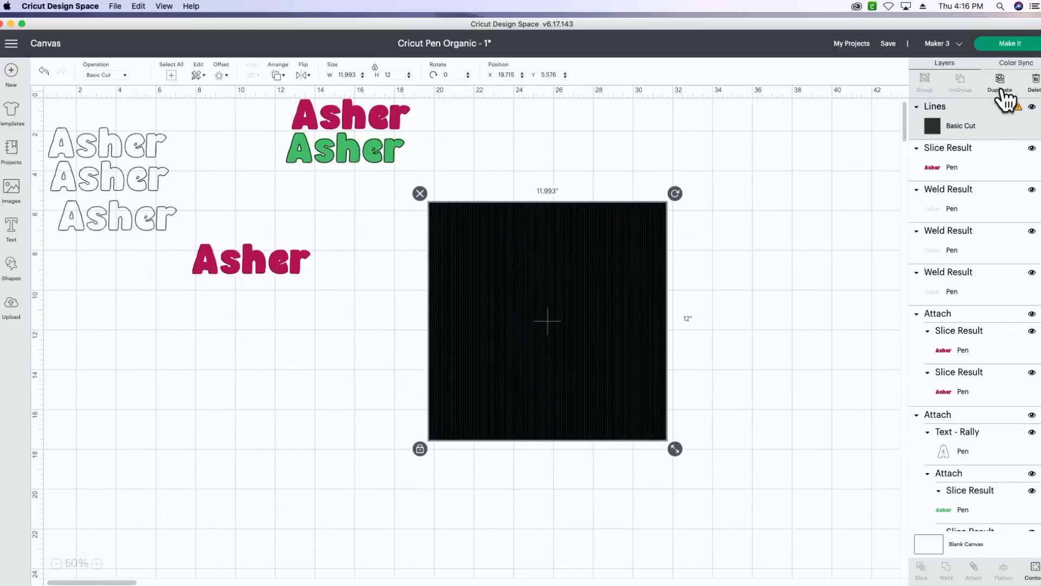
Duplicate the Lines pattern twice, spread the three squares apart, and move the raspberry filled name away from them
click(999, 80)
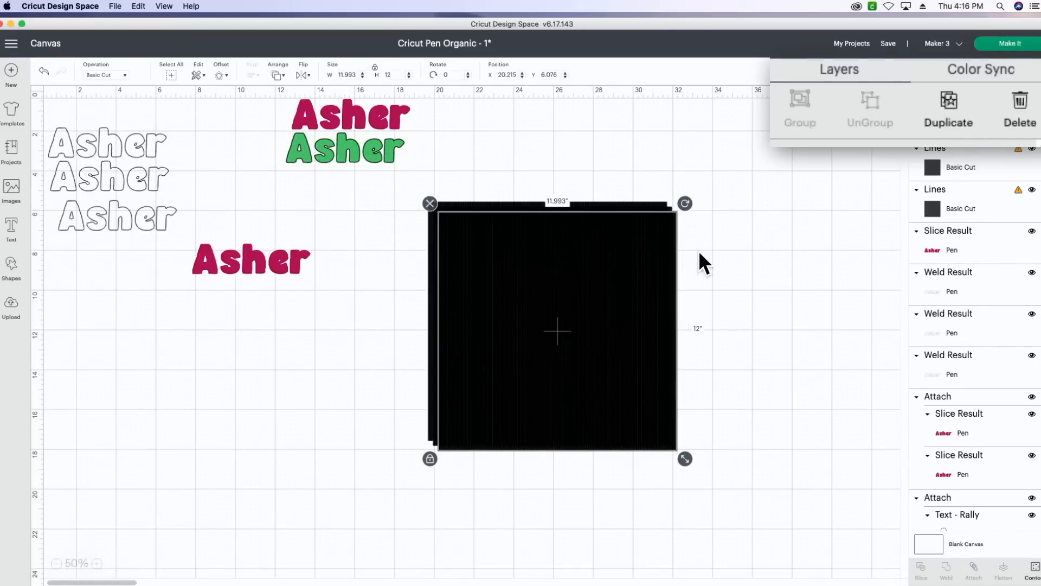
drag(623, 275, 929, 231)
drag(584, 281, 866, 395)
drag(531, 286, 412, 333)
drag(282, 262, 202, 265)
Set the width of the Lines square nearest the names to 7 inches
click(373, 362)
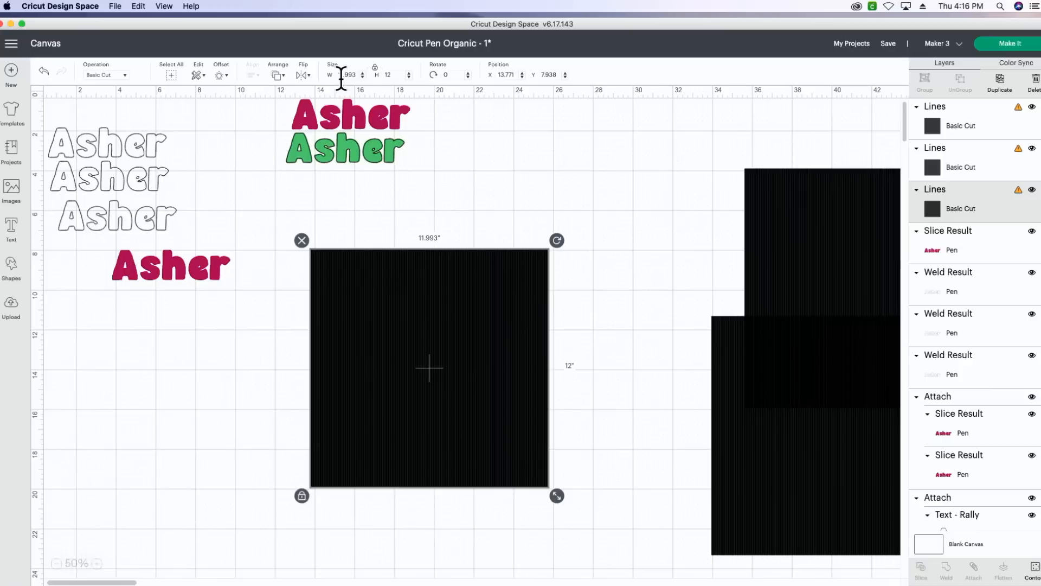
click(331, 87)
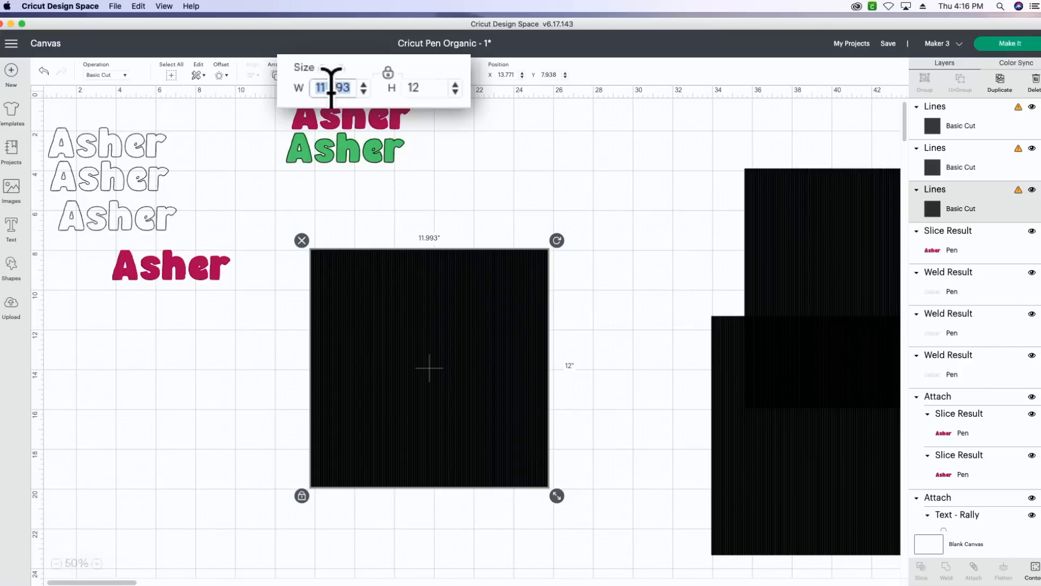
text(7)
key(Return)
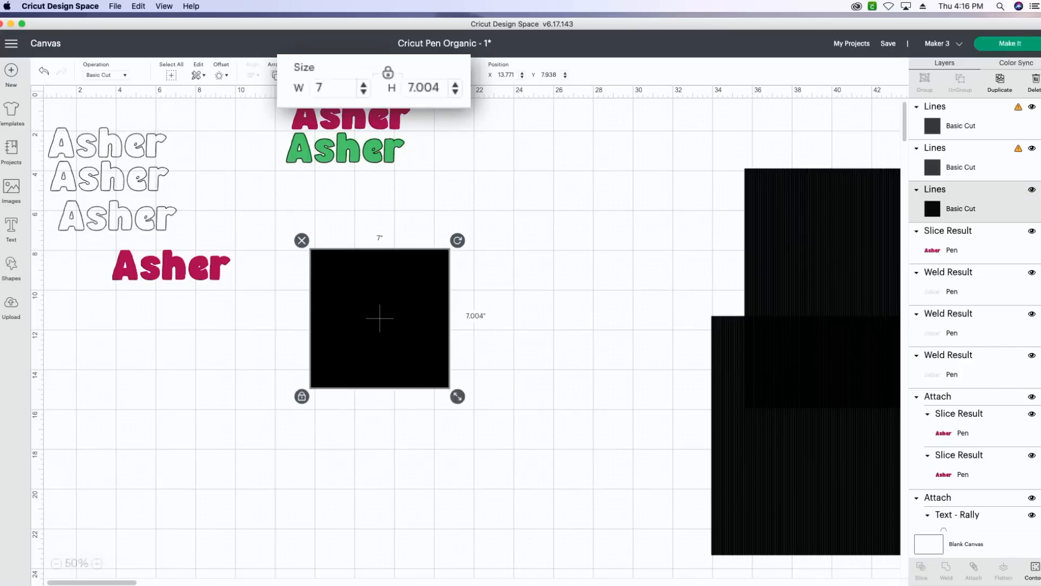
Resize the two overlapping Lines squares farthest from the names to 7 inches wide, one after the other
click(764, 359)
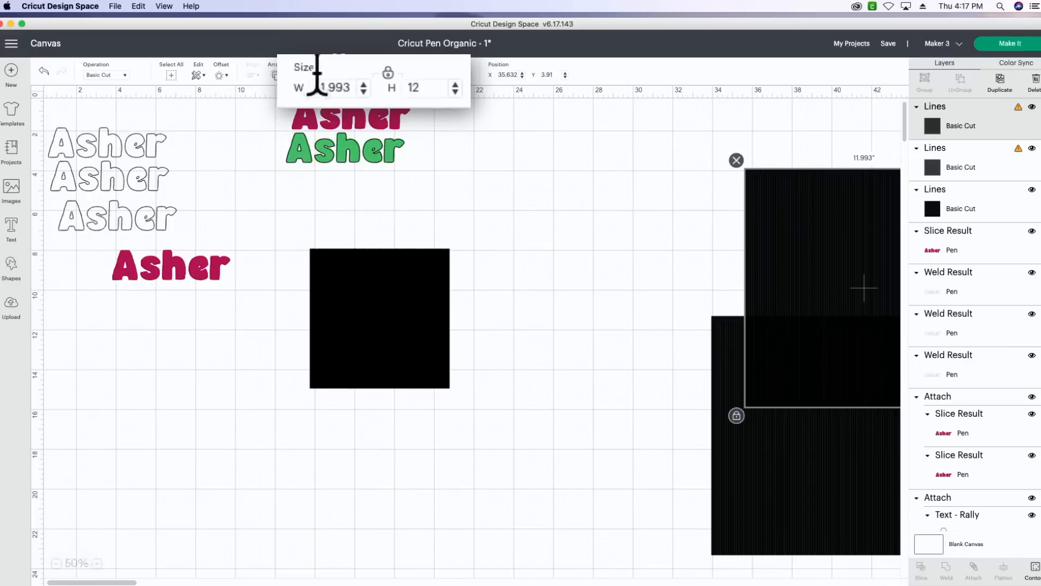
click(333, 87)
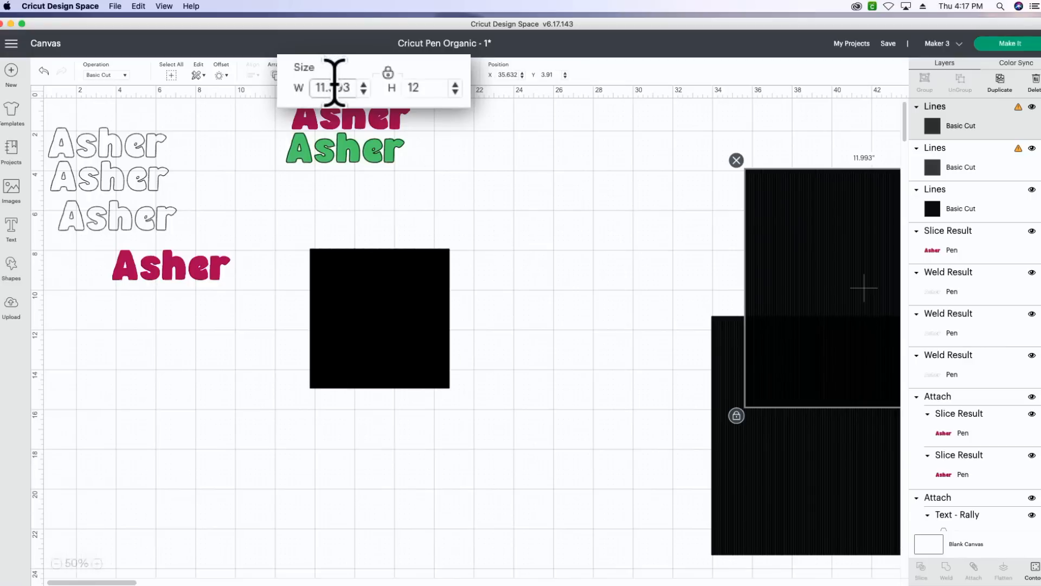
text(7)
key(Return)
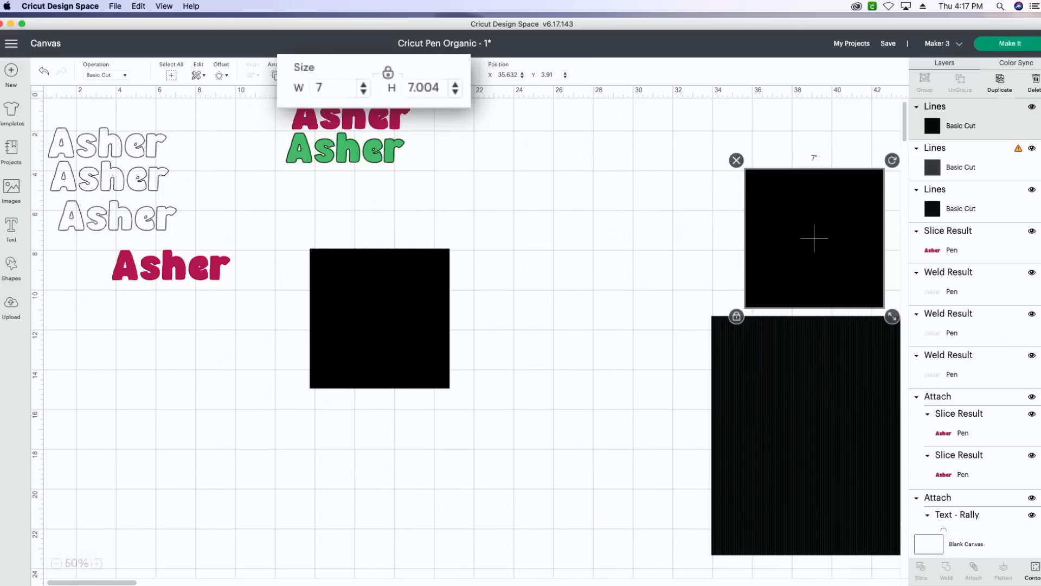
click(770, 347)
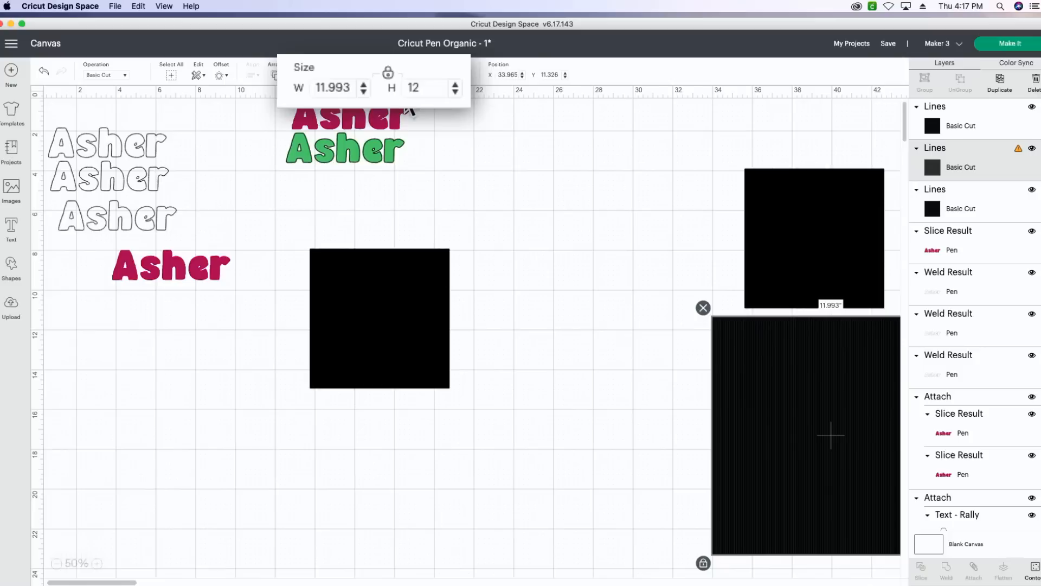
click(335, 86)
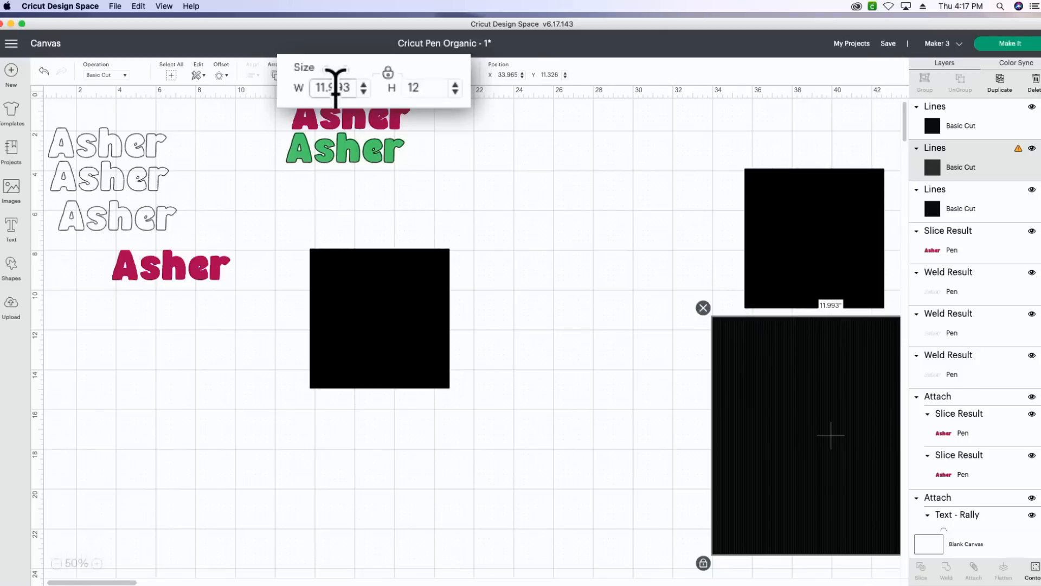
double_click(335, 87)
text(7)
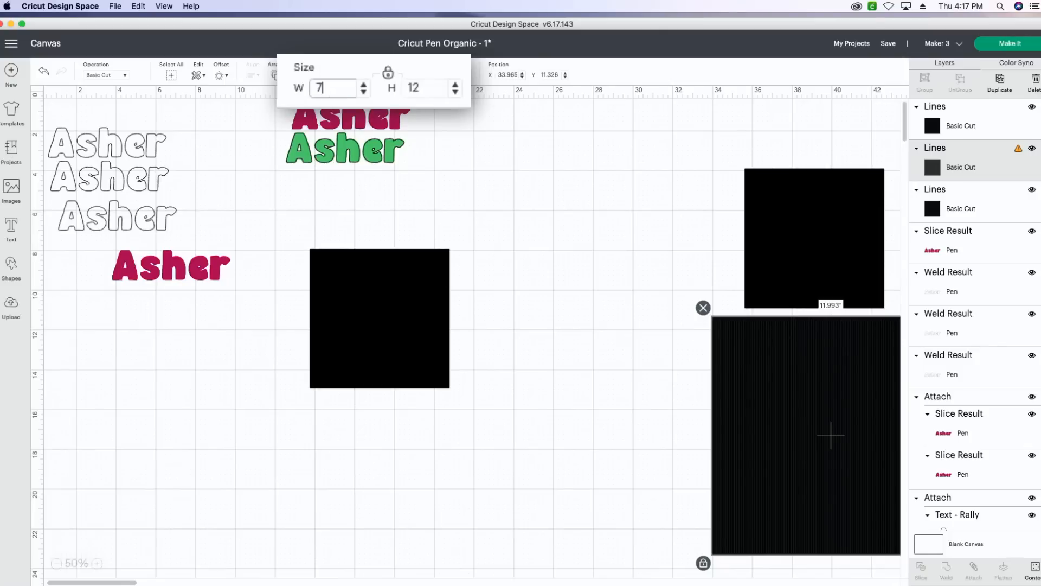
key(Return)
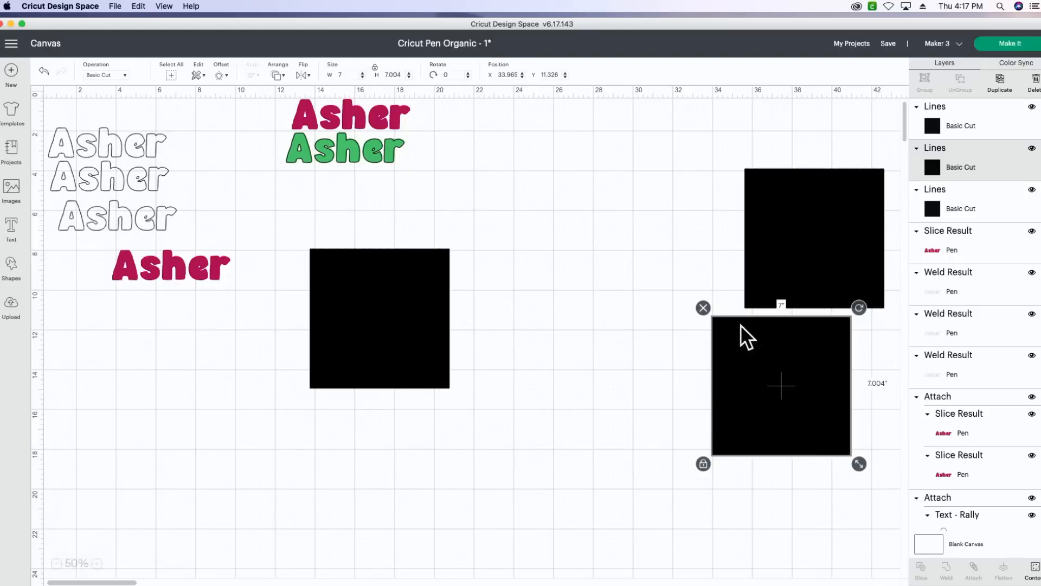
Bring the two far Lines squares closer without overlap, and rotate the square nearest the names about 90 degrees clockwise
drag(769, 372, 733, 358)
drag(766, 270, 666, 270)
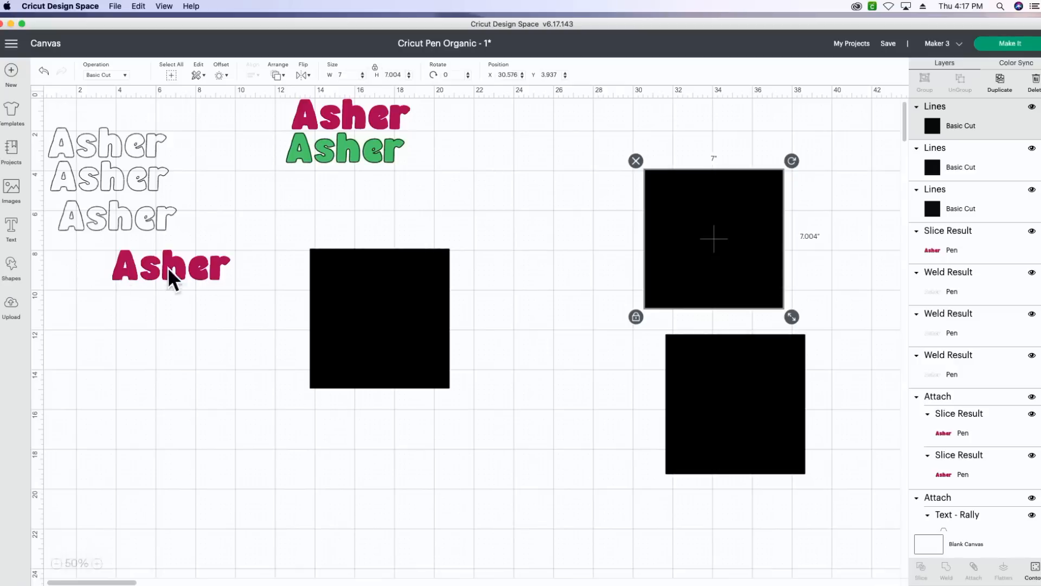
click(375, 297)
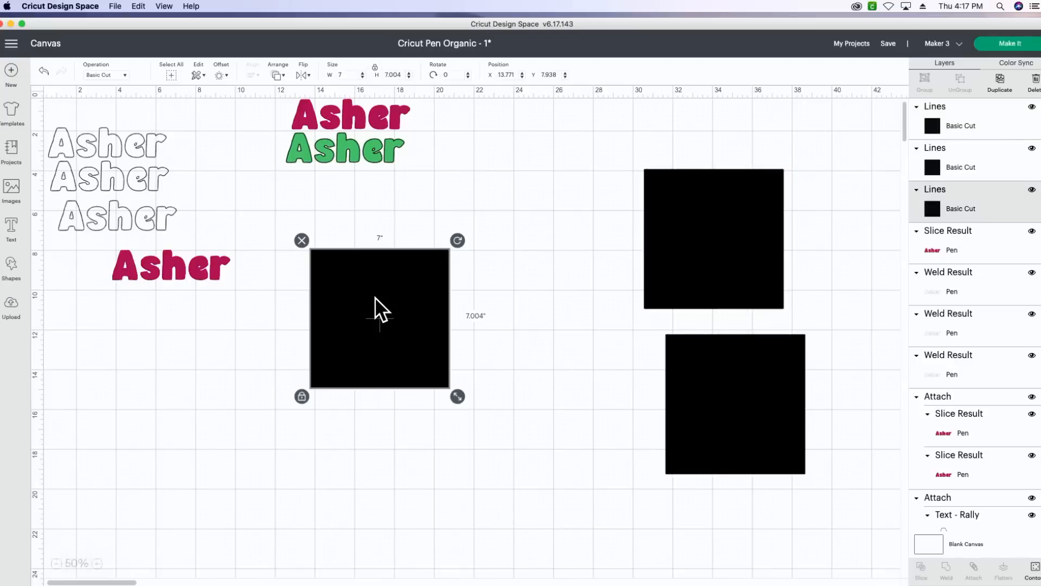
drag(457, 243, 458, 396)
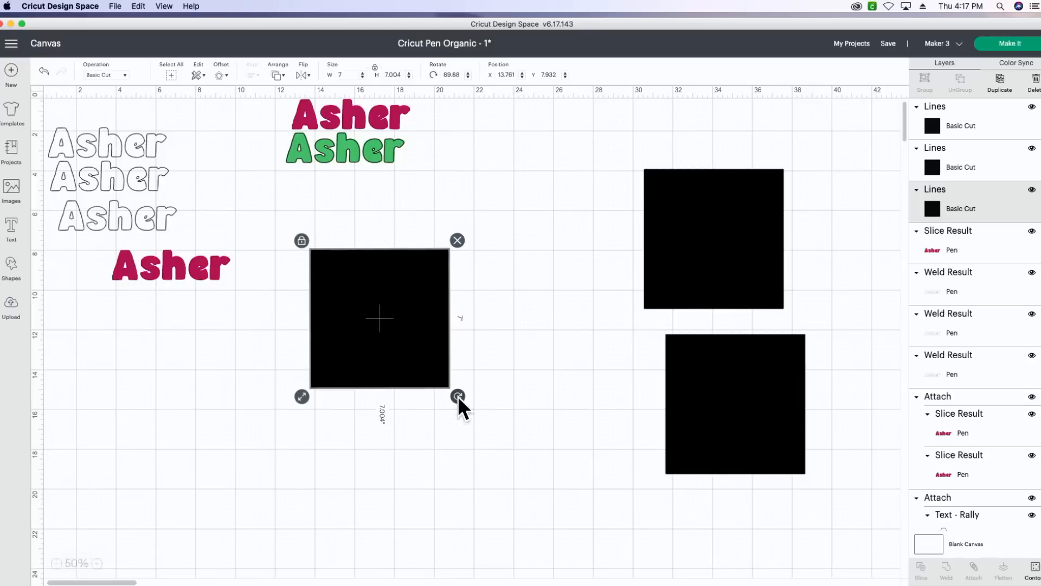
Move the topmost black name outline just above the rotated square and set its Fine Point (0.4mm) pen colour to Raspberry
drag(140, 144, 336, 213)
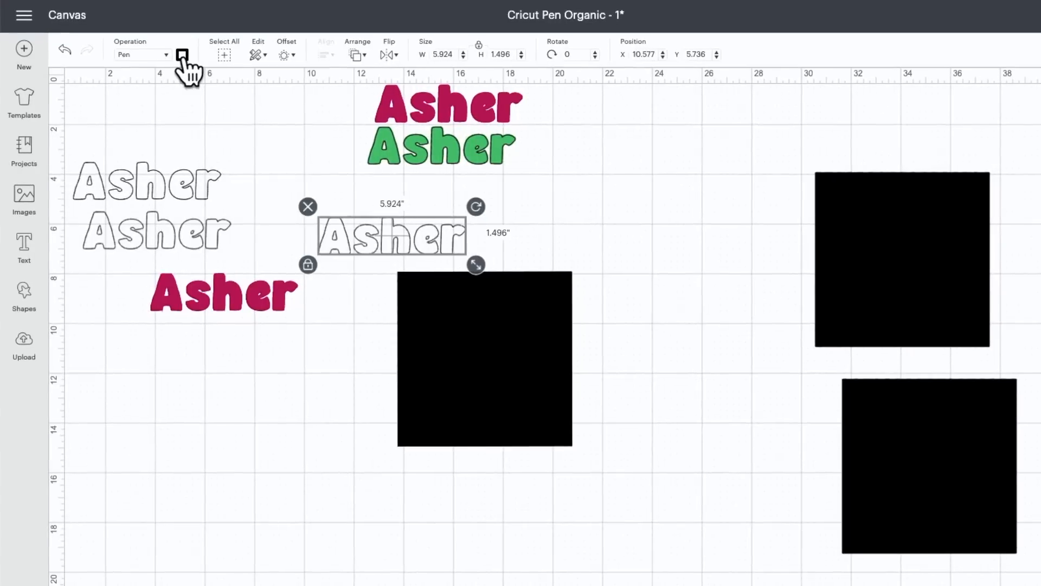
click(166, 62)
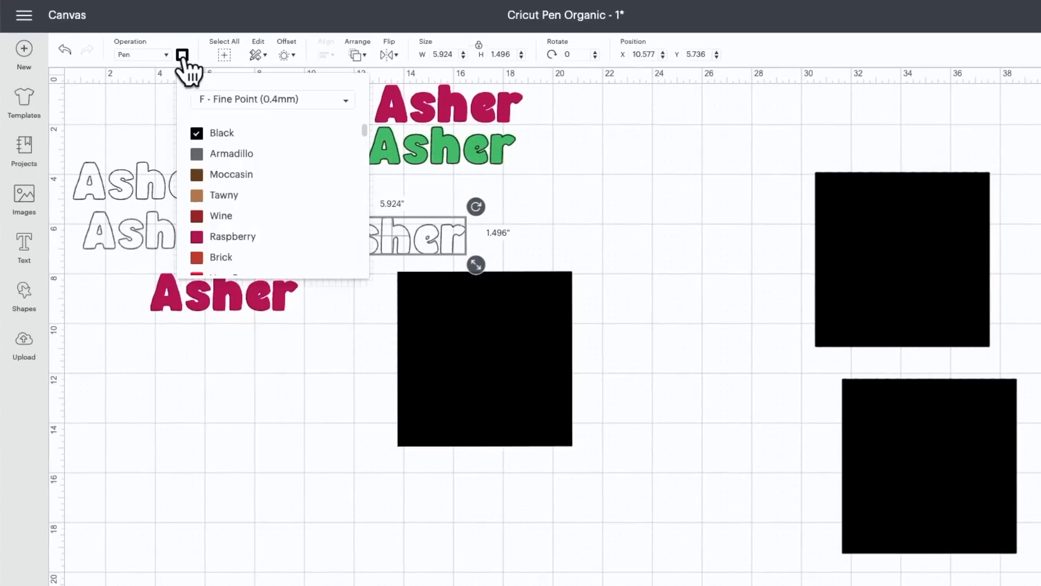
click(222, 239)
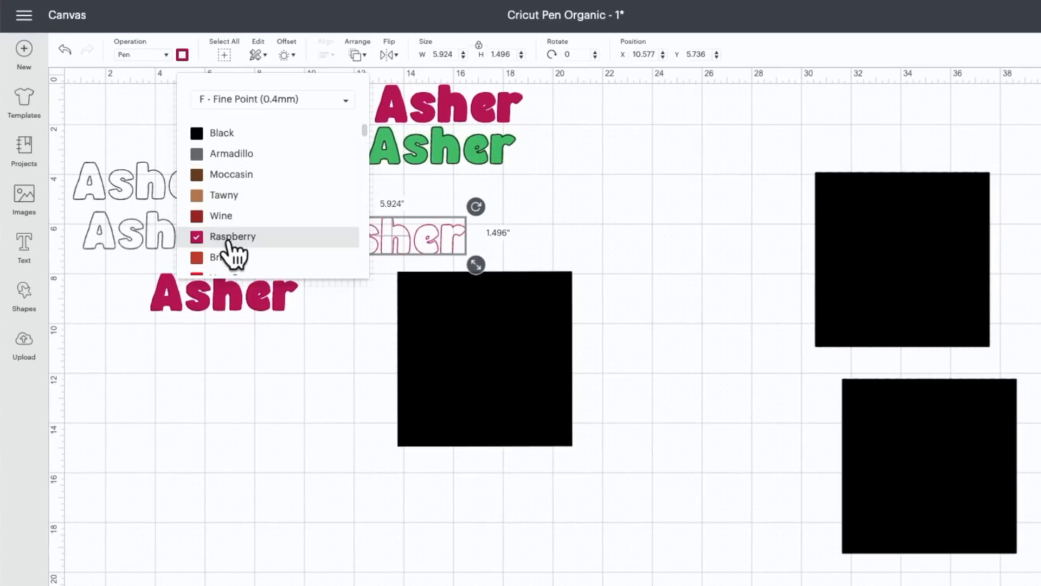
Bring the Raspberry name outline to the front and place it over the upper part of the nearby Lines square
click(571, 227)
click(437, 238)
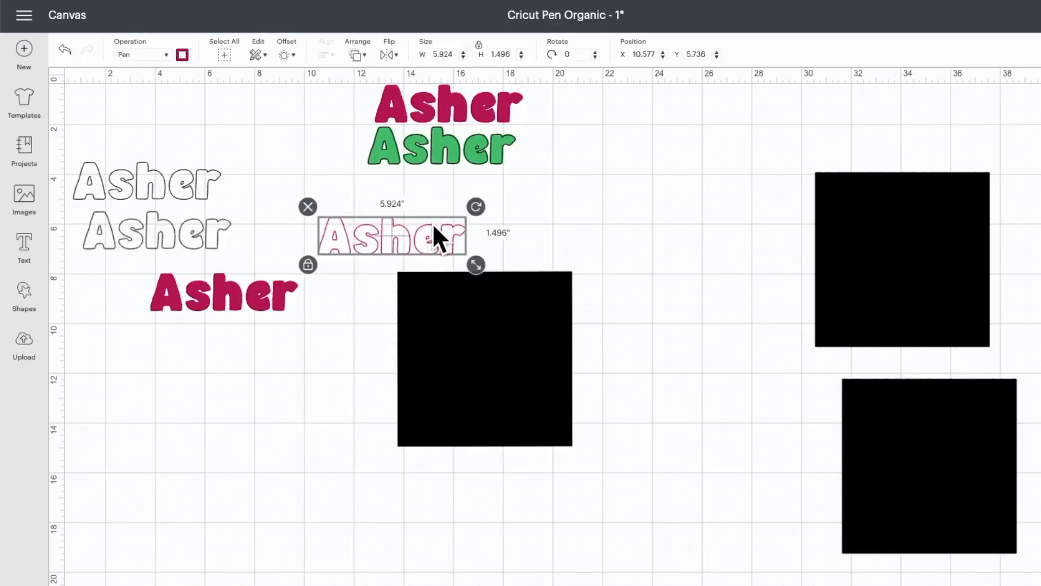
click(357, 55)
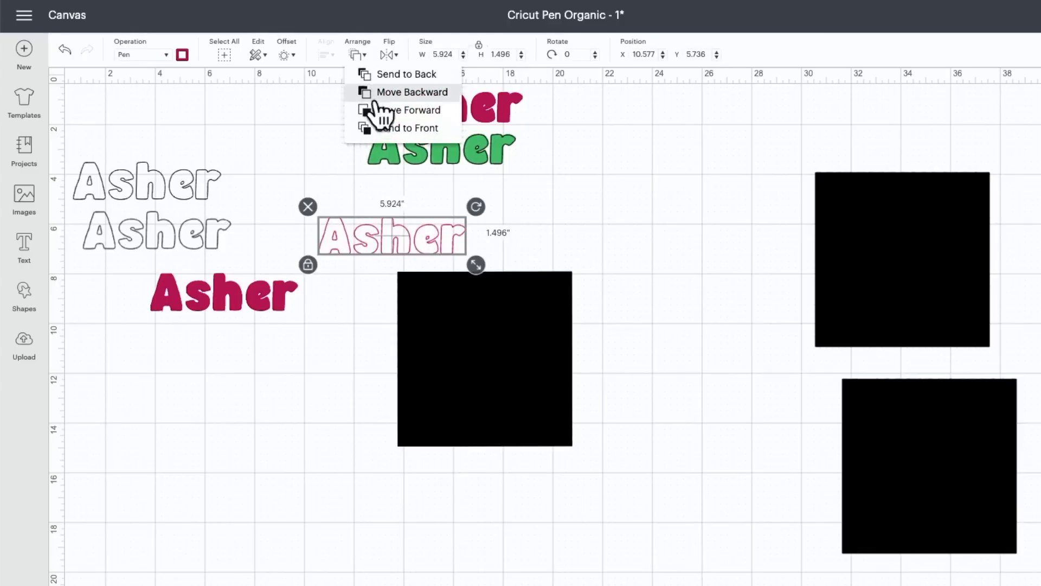
click(386, 129)
drag(381, 240, 470, 301)
click(474, 204)
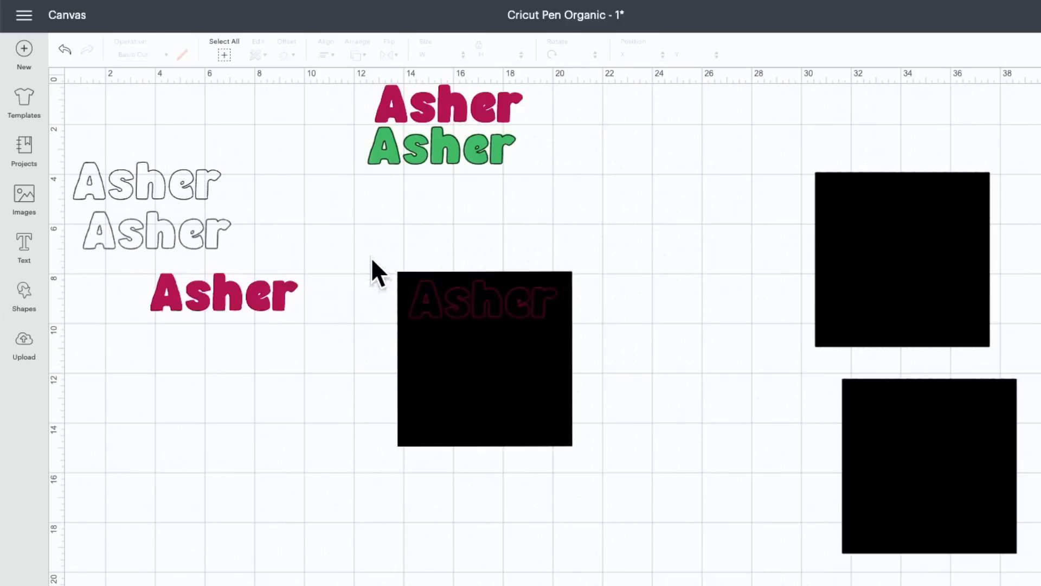
Slice the Raspberry outline with the Lines square beneath it and delete the leftover black square
drag(372, 260, 551, 389)
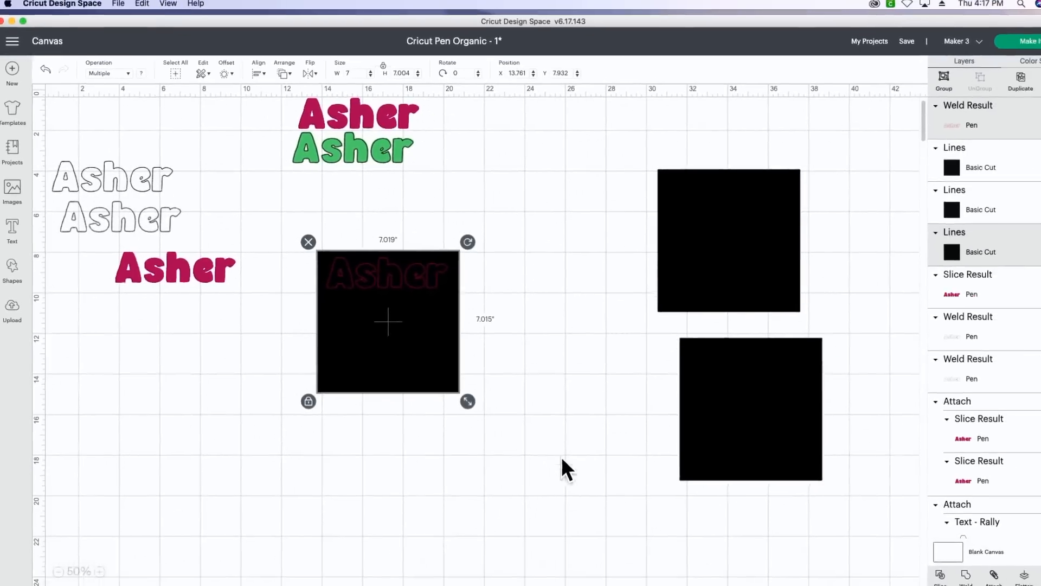
click(947, 576)
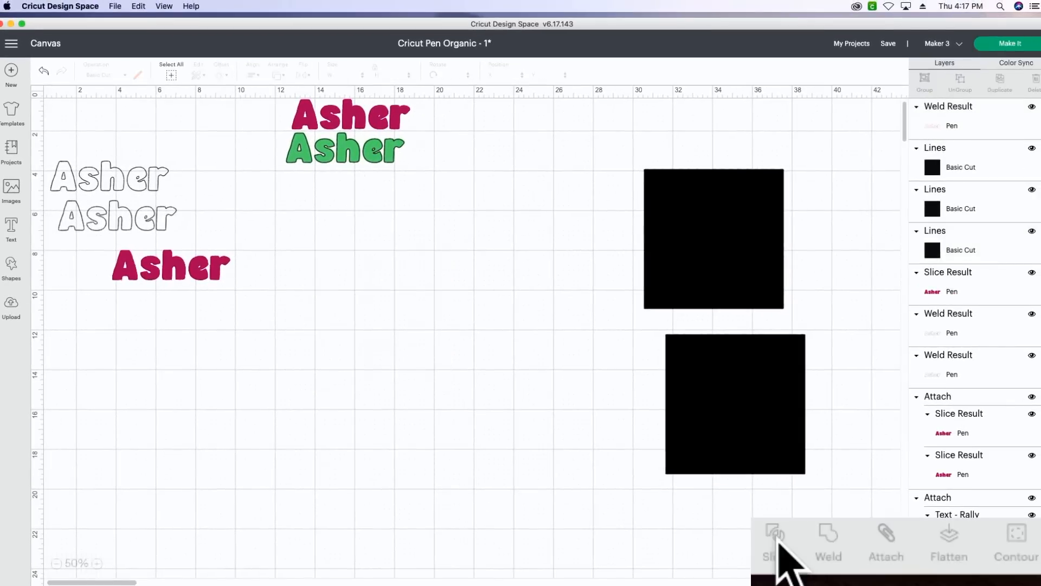
drag(418, 352, 424, 460)
key(Delete)
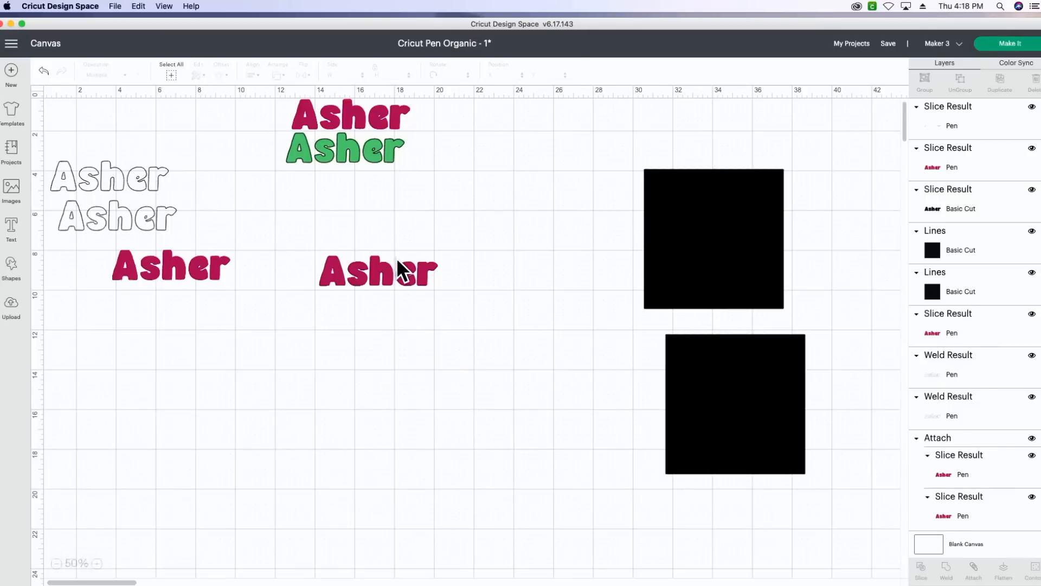
Move the line-filled Raspberry name below the black slice result, and delete the black name with the leftover outline
drag(381, 265, 373, 319)
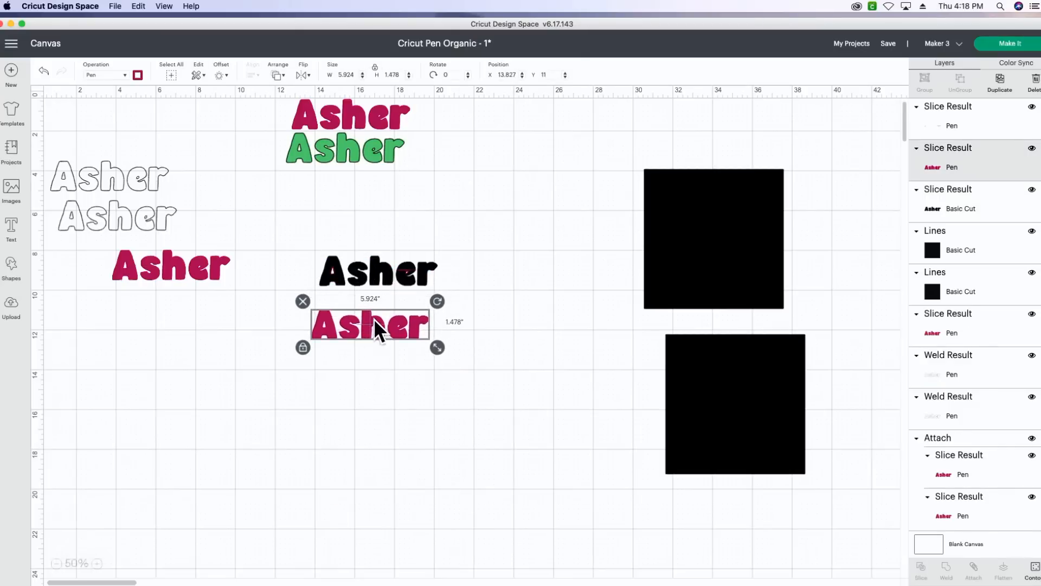
click(376, 270)
click(376, 232)
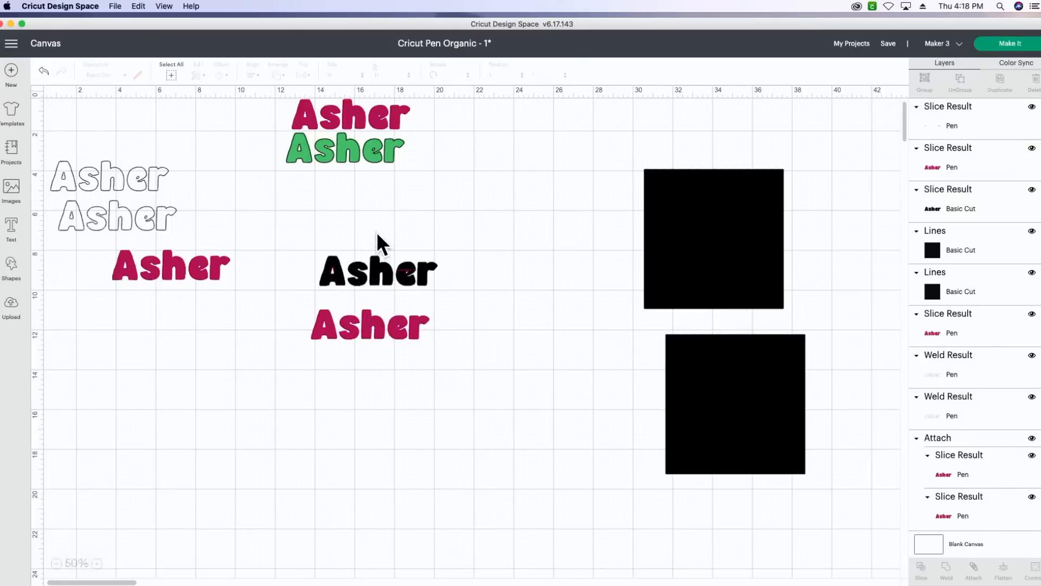
drag(321, 243, 435, 304)
key(Delete)
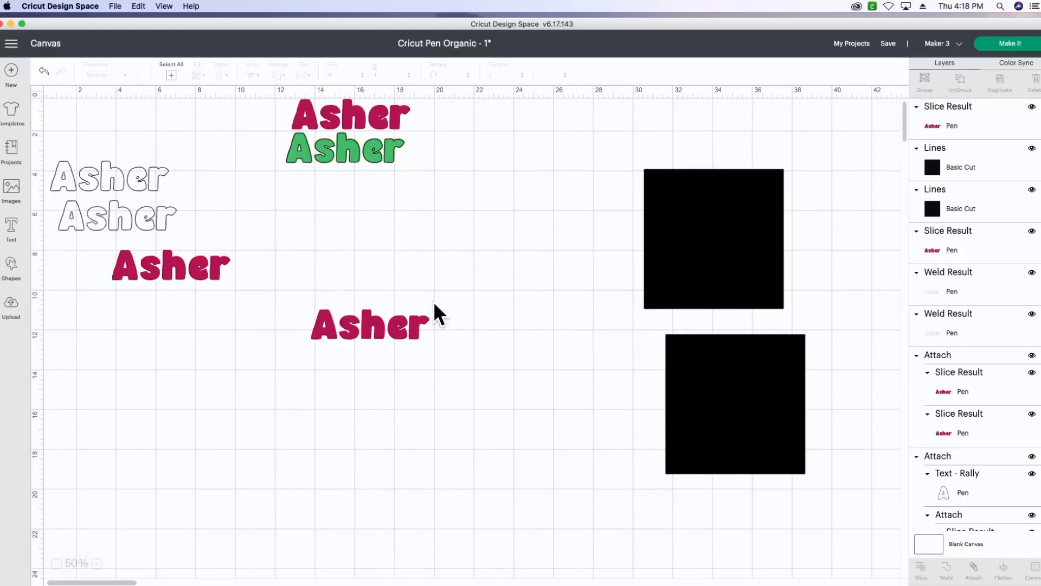
Move the vertically lined Raspberry name above the horizontally lined one and align the two names with Center
drag(185, 270, 359, 292)
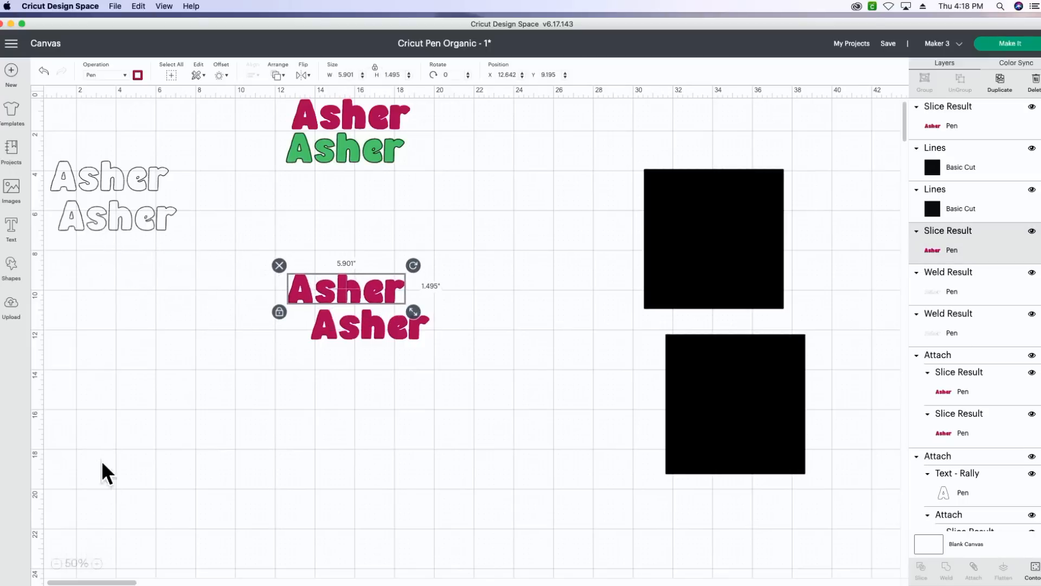
click(98, 564)
click(98, 563)
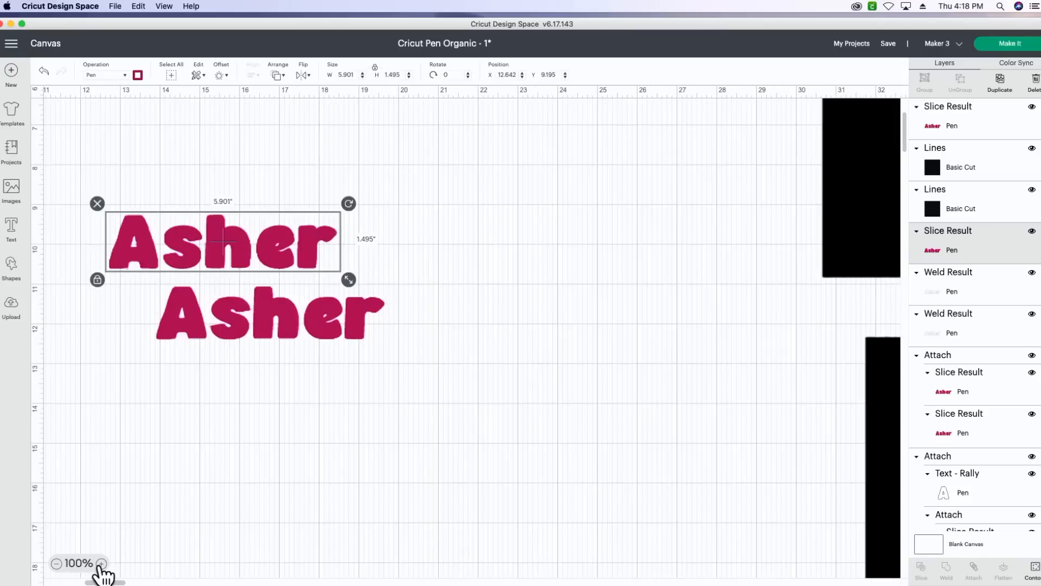
click(100, 564)
click(100, 563)
click(101, 563)
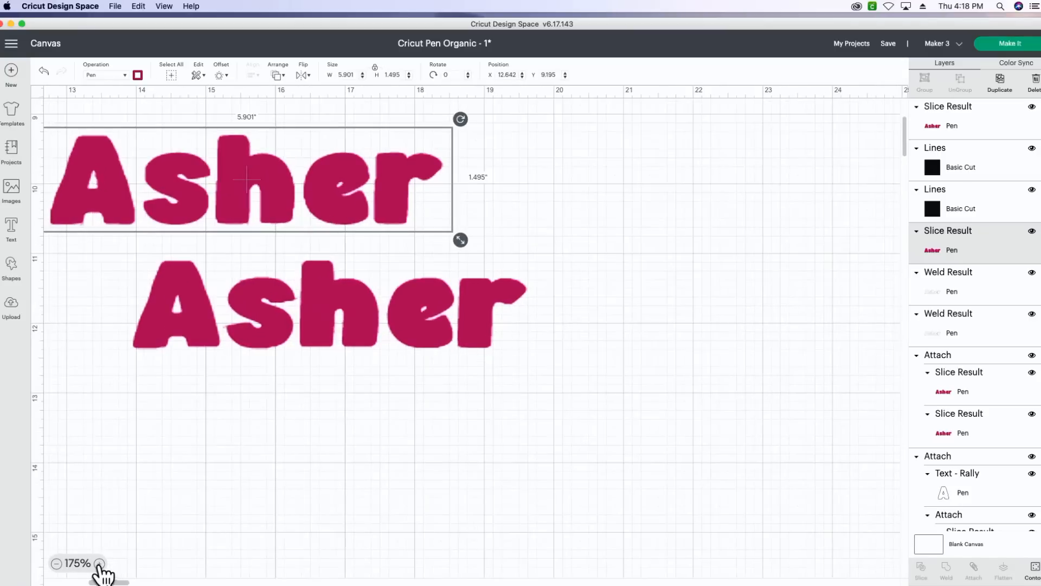
drag(119, 584, 110, 584)
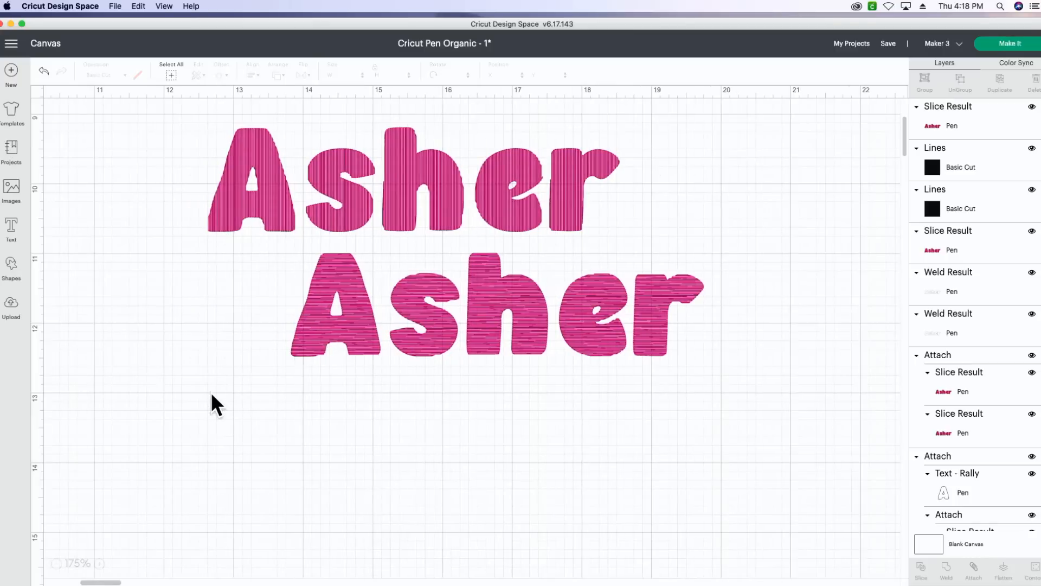
drag(201, 128, 539, 337)
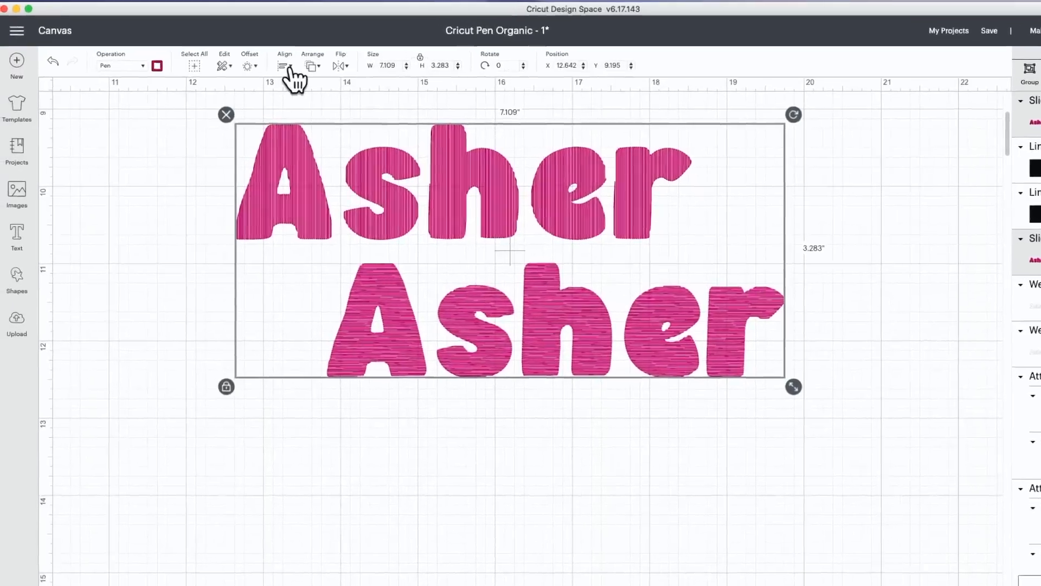
click(252, 74)
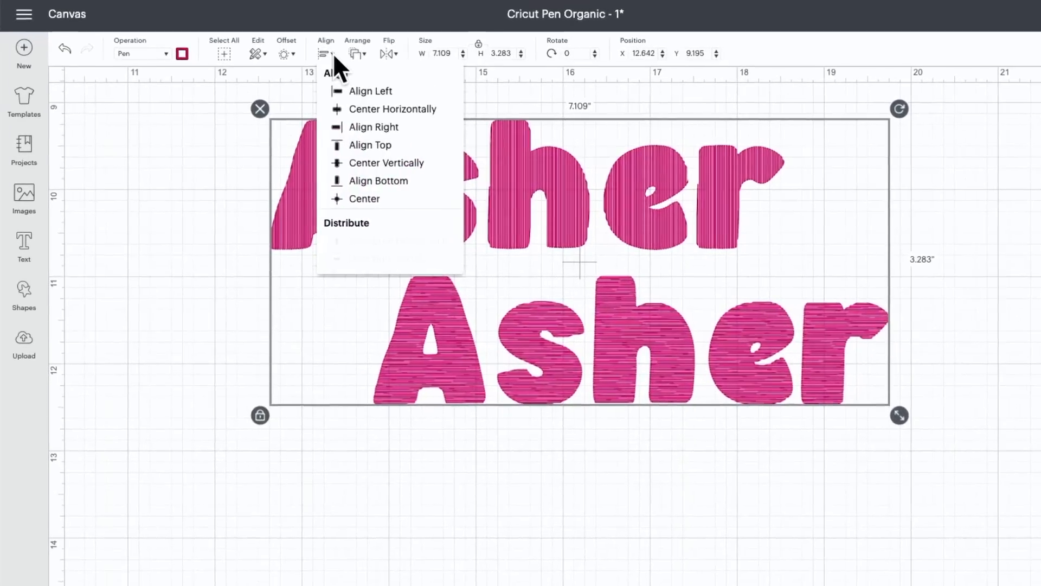
click(362, 198)
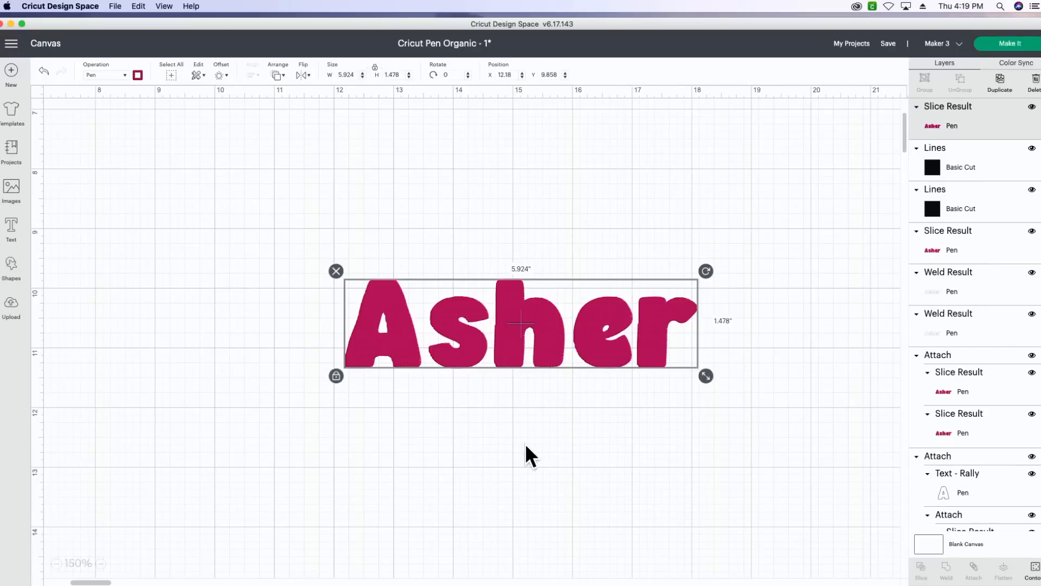
Attach the two overlapping Raspberry line-filled names and scale the attached name down to about 5 inches wide
click(551, 456)
drag(326, 252, 496, 360)
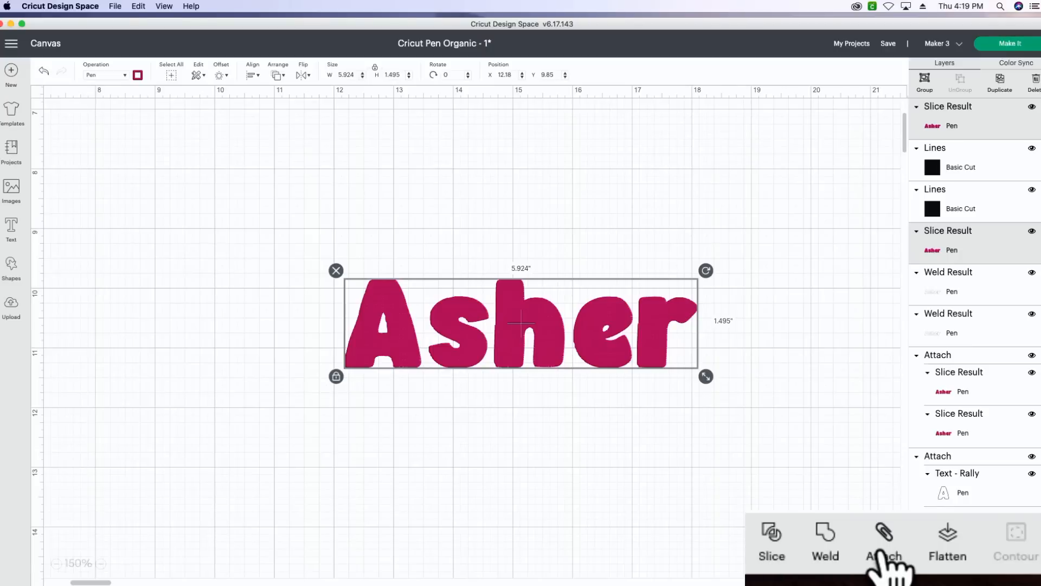
click(973, 568)
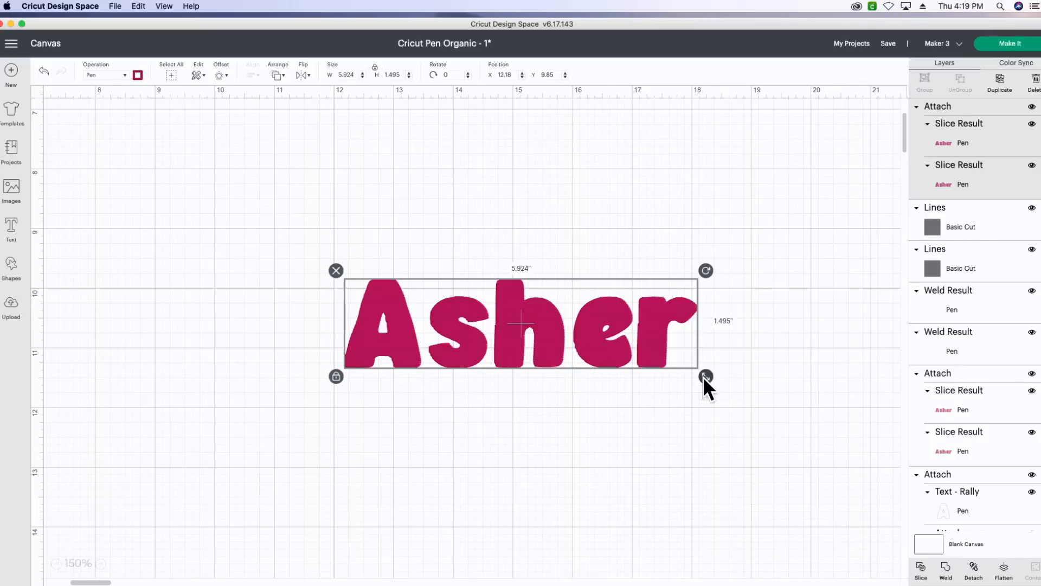
drag(703, 376, 630, 362)
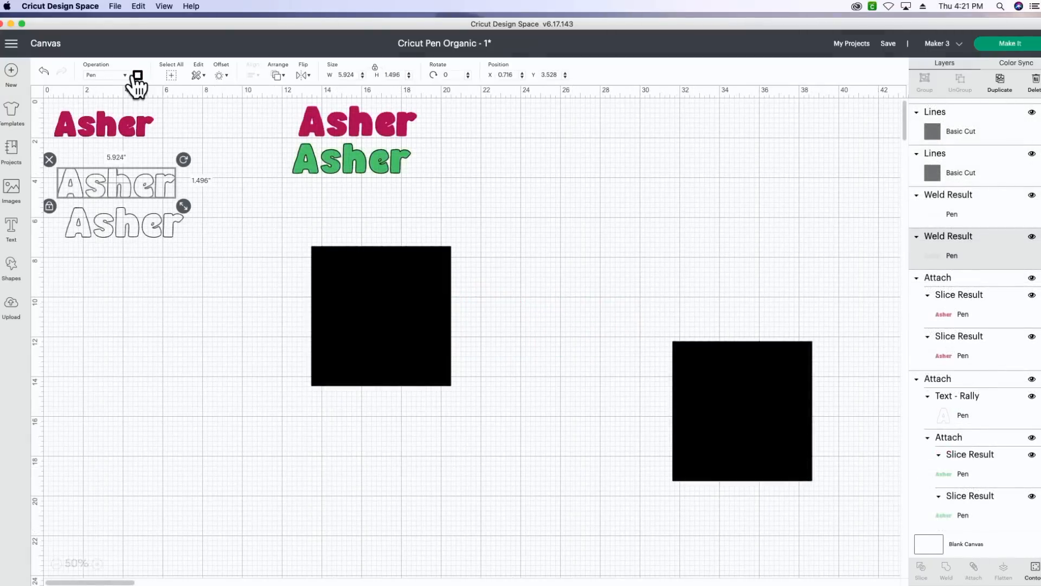
Set the Fine Point (0.4mm) pen colour of the upper black name outline to Light Green
click(137, 74)
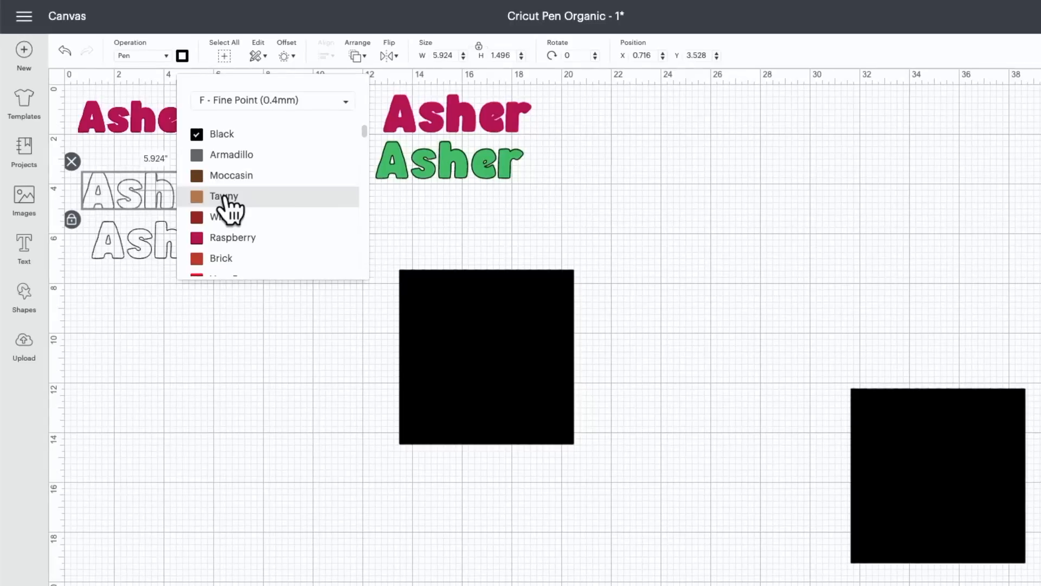
scroll(226, 203, down, 1)
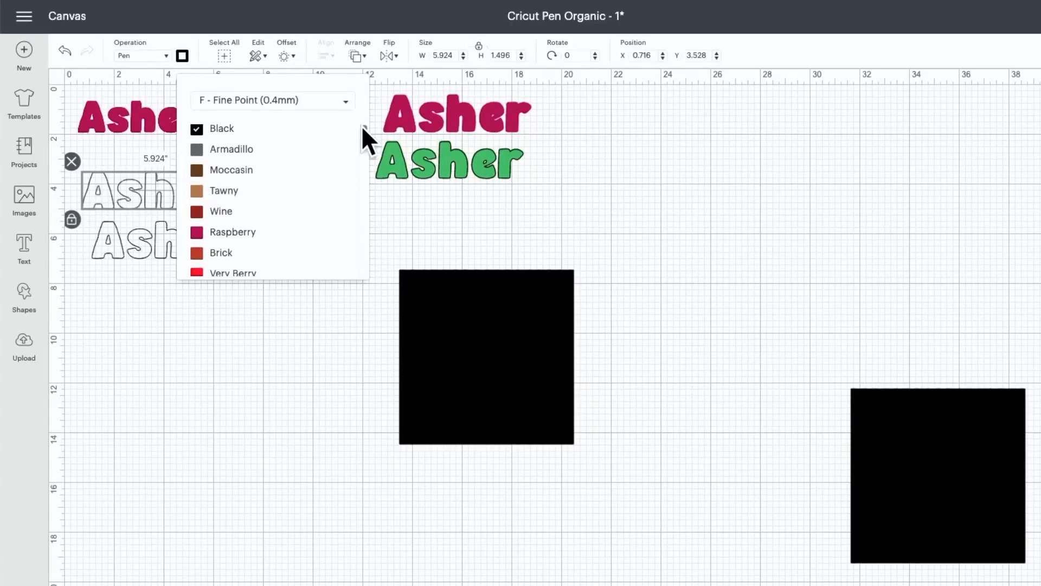
drag(365, 132, 375, 168)
click(265, 194)
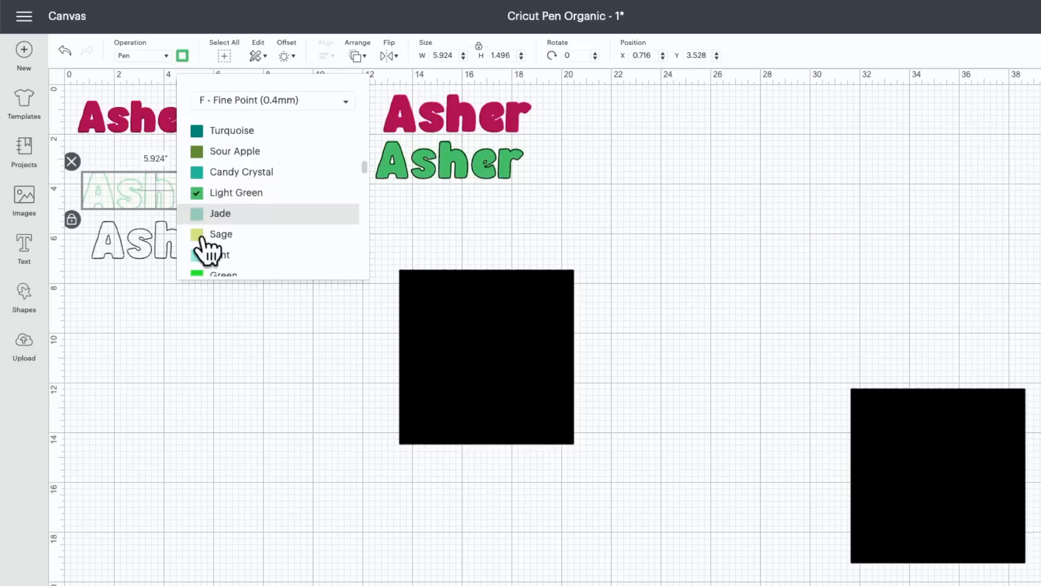
Set the Fine Point (0.4mm) pen colour of the remaining black name outline to Light Green
click(121, 247)
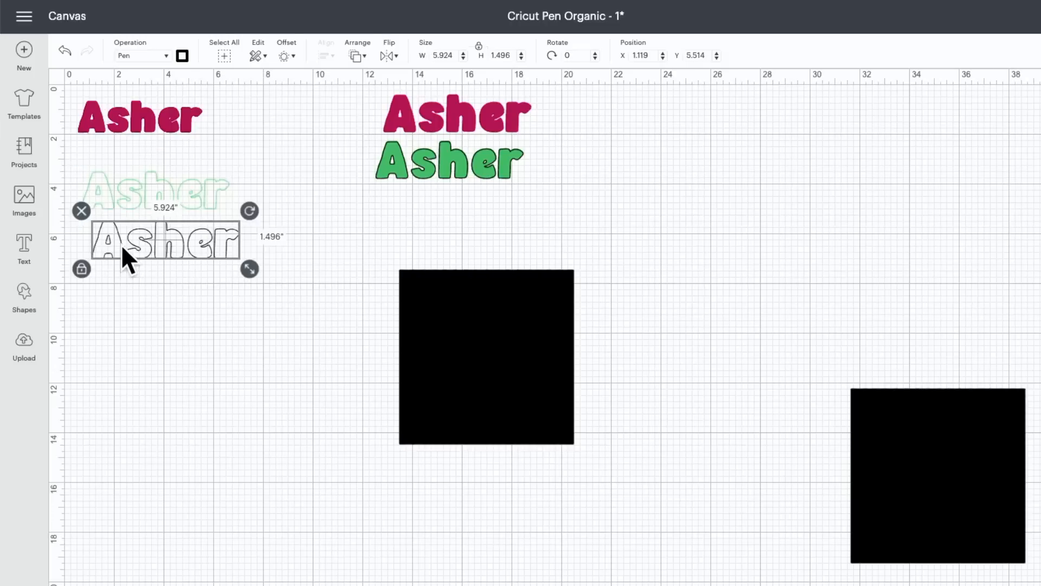
click(181, 56)
drag(364, 130, 372, 164)
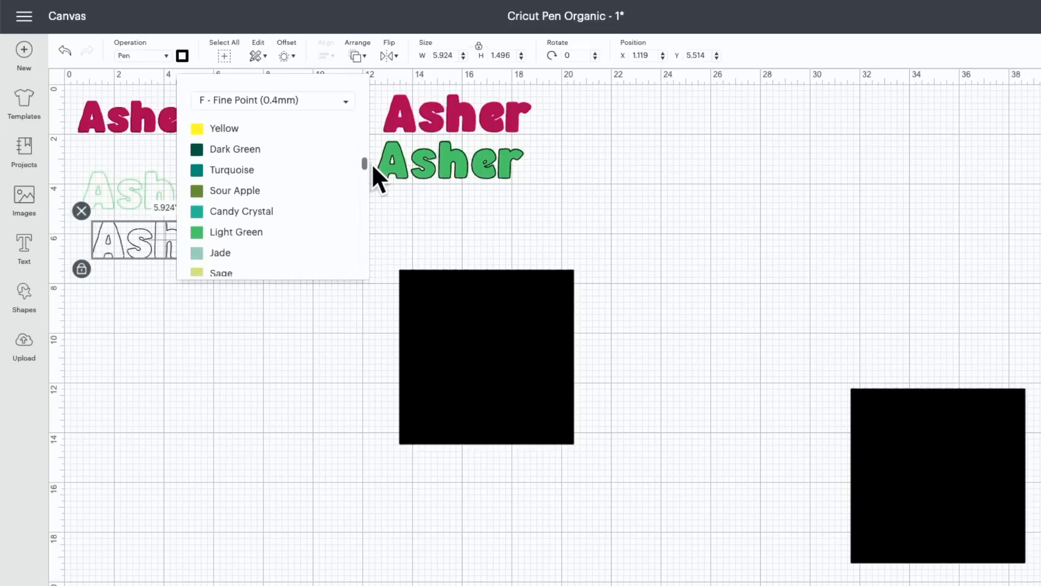
click(260, 232)
click(162, 293)
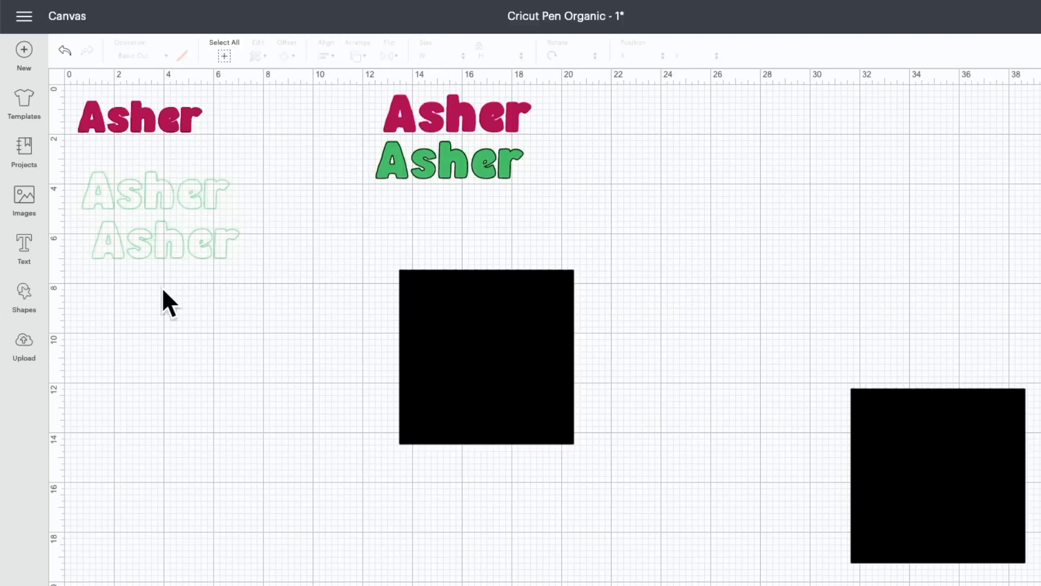
Bring the upper Light Green name outline to the front and place it over the top of the nearest Lines square
drag(149, 189, 359, 232)
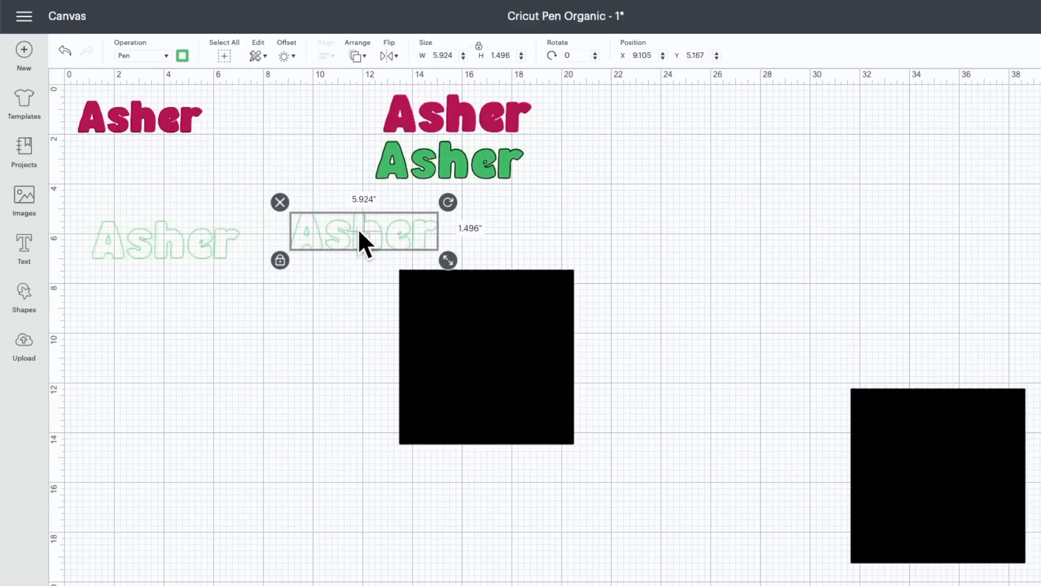
click(358, 56)
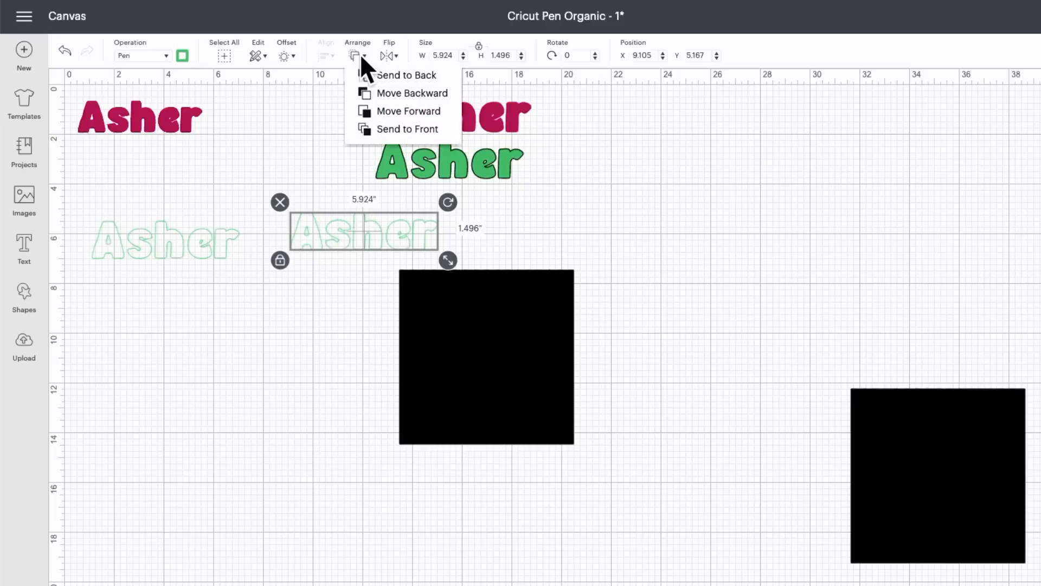
click(378, 131)
drag(373, 227, 485, 292)
click(457, 237)
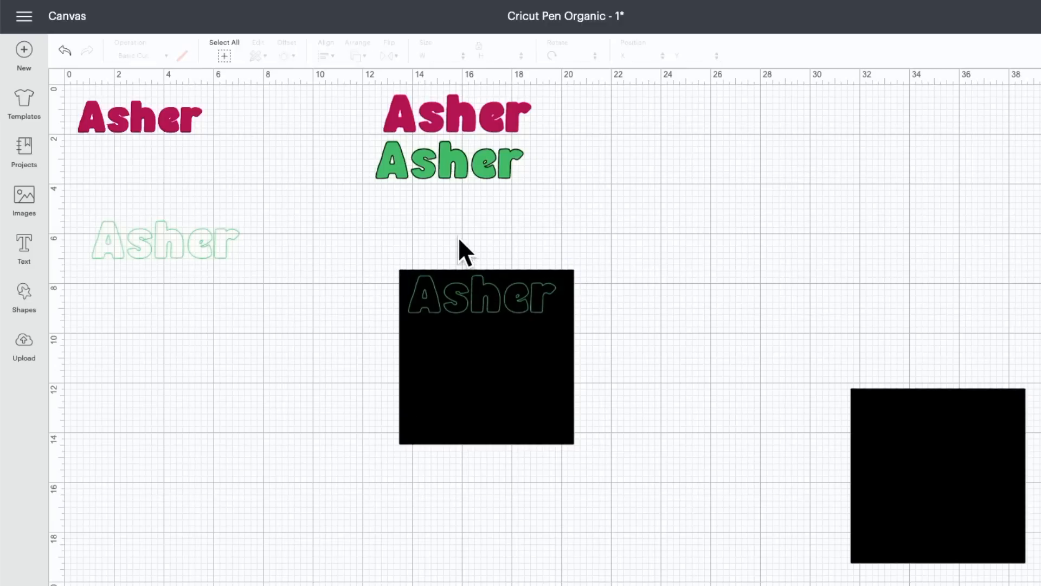
Slice the Light Green outline with the Lines square under it and delete the leftover black square
drag(392, 249, 529, 368)
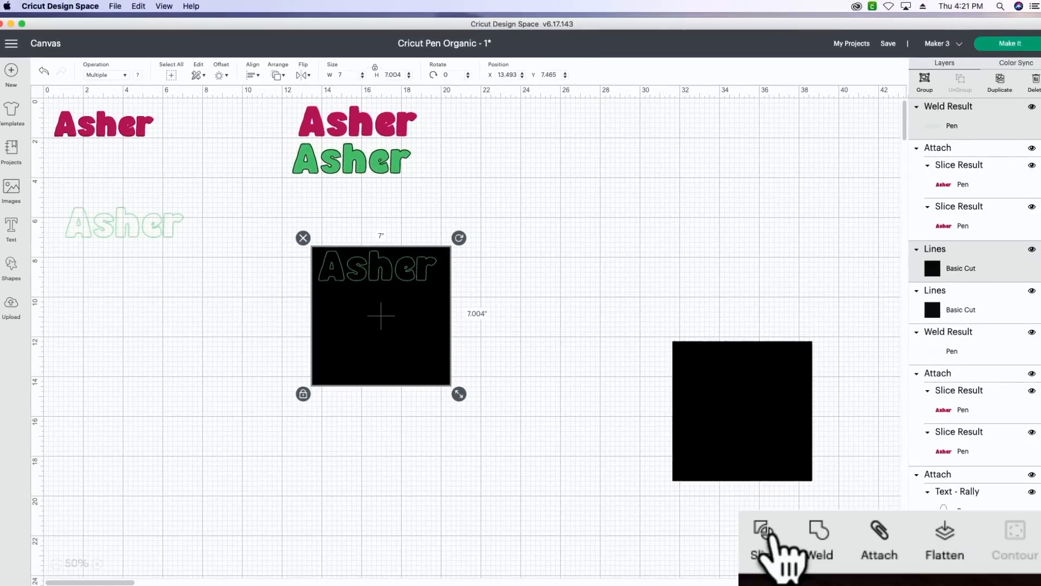
click(922, 568)
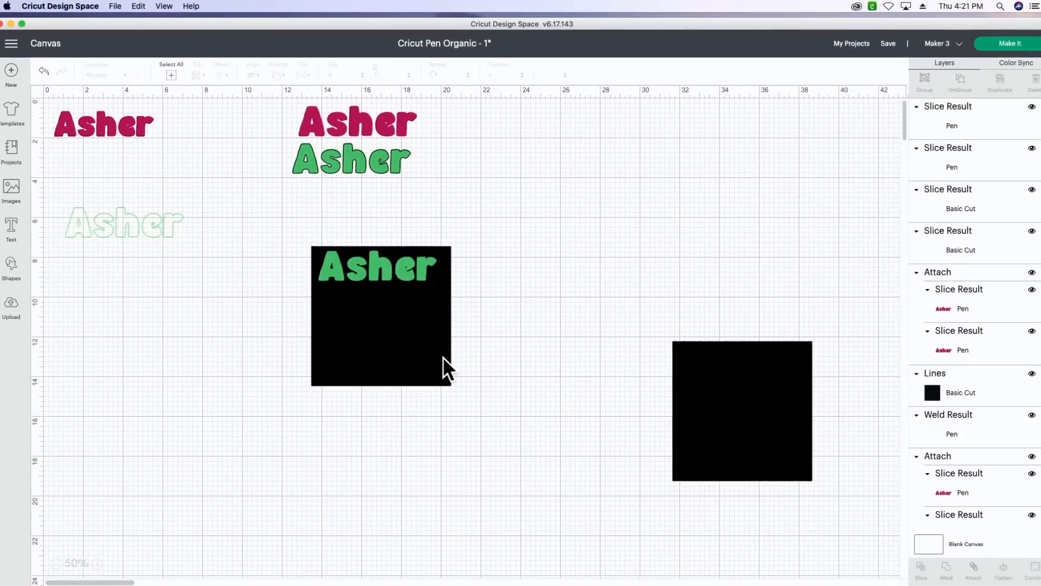
drag(422, 344, 397, 431)
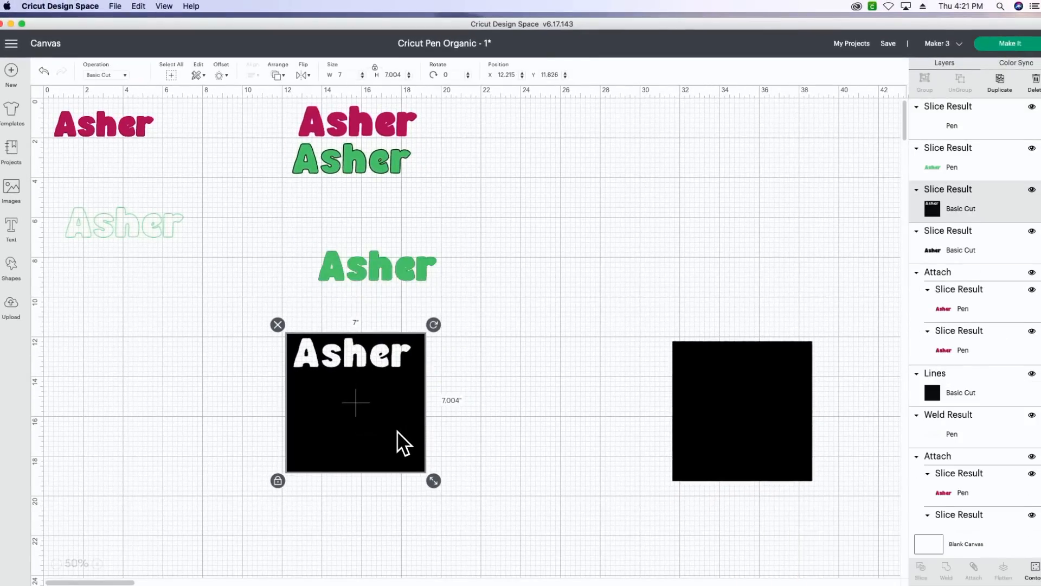
key(Delete)
Delete the leftover green outline and the black name slice, moving the line-filled Light Green name clear below them
drag(388, 262, 362, 311)
key(Delete)
drag(376, 262, 312, 333)
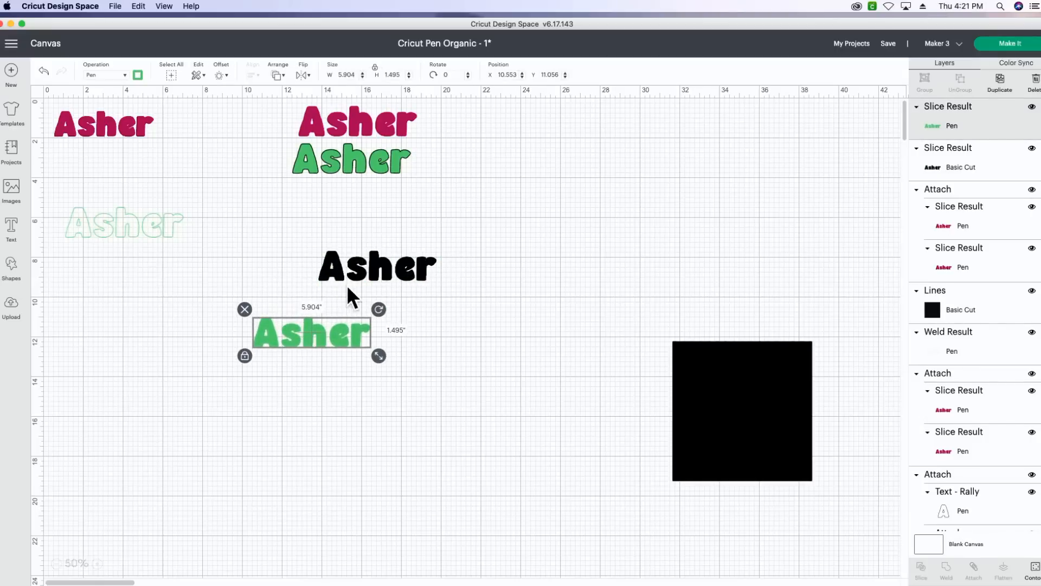
click(362, 272)
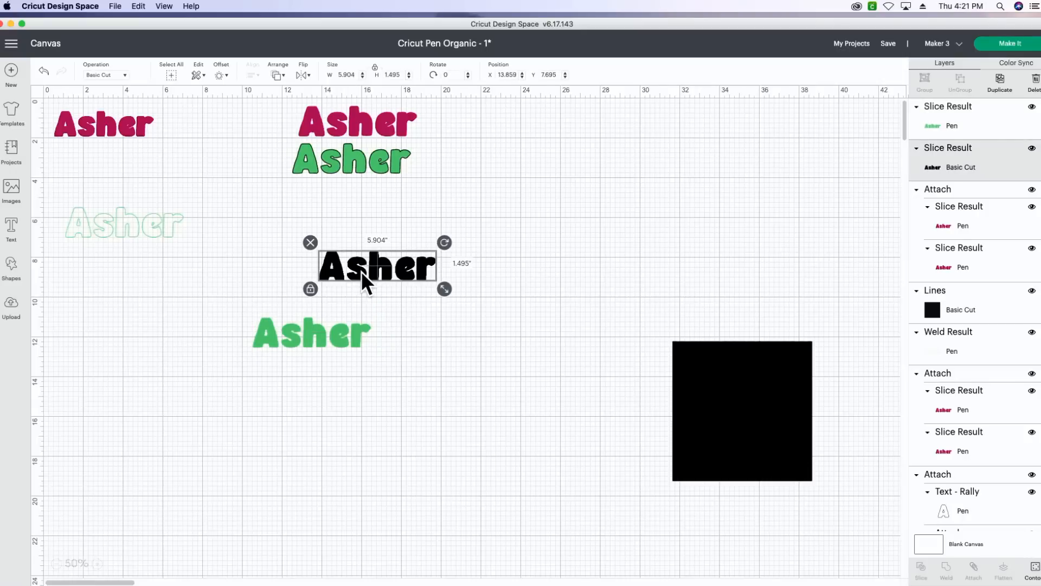
key(Delete)
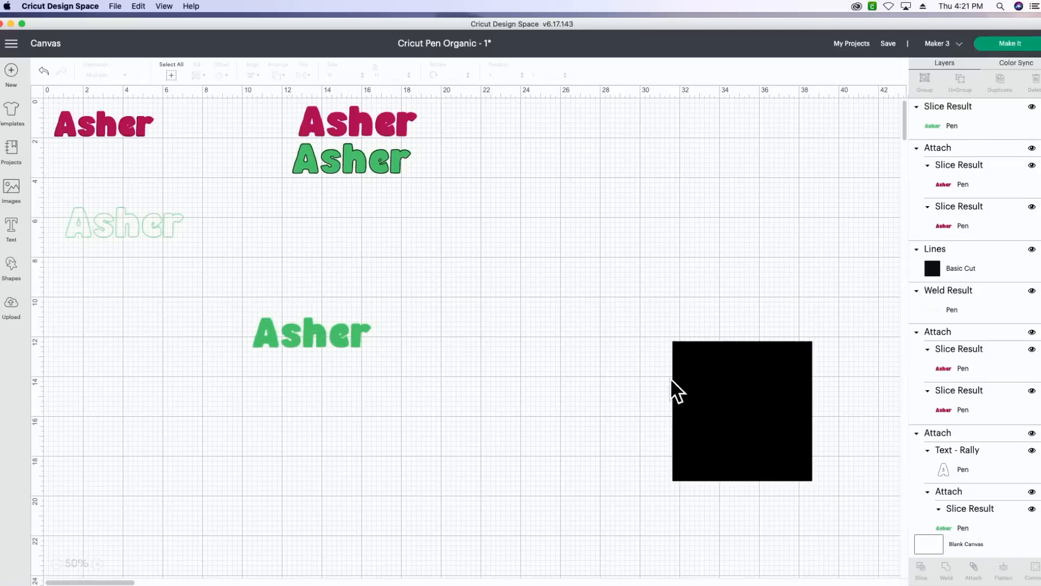
Move the last Lines square beside the line-filled Light Green name and set its rotation to 90 degrees
drag(733, 354, 470, 226)
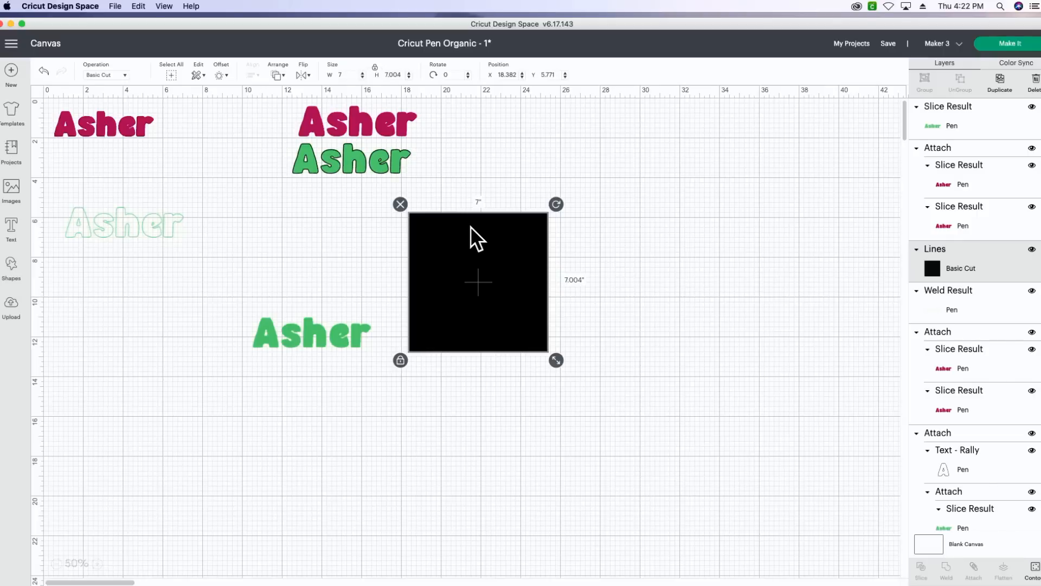
click(453, 71)
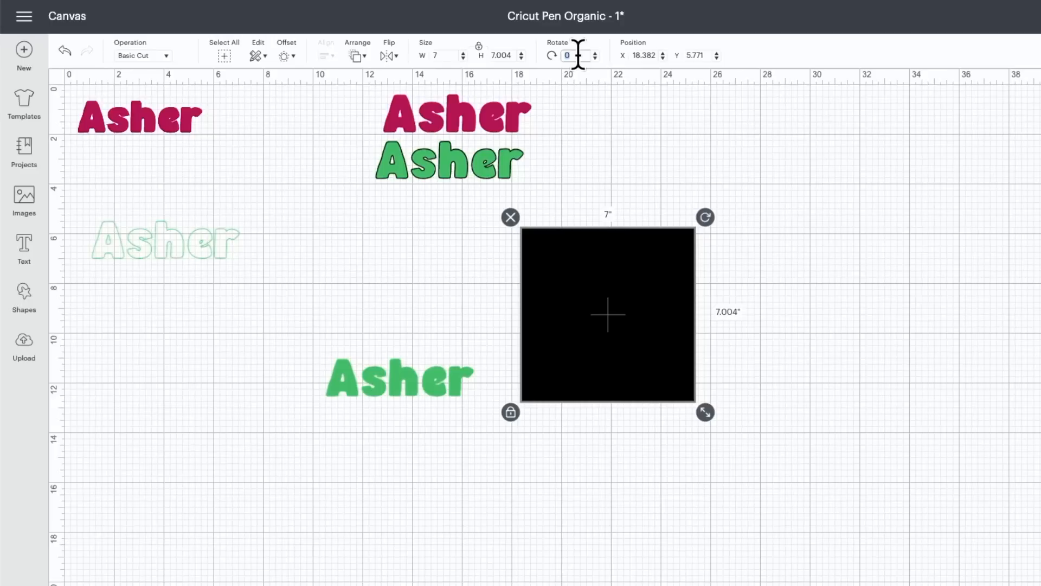
text(90)
key(Return)
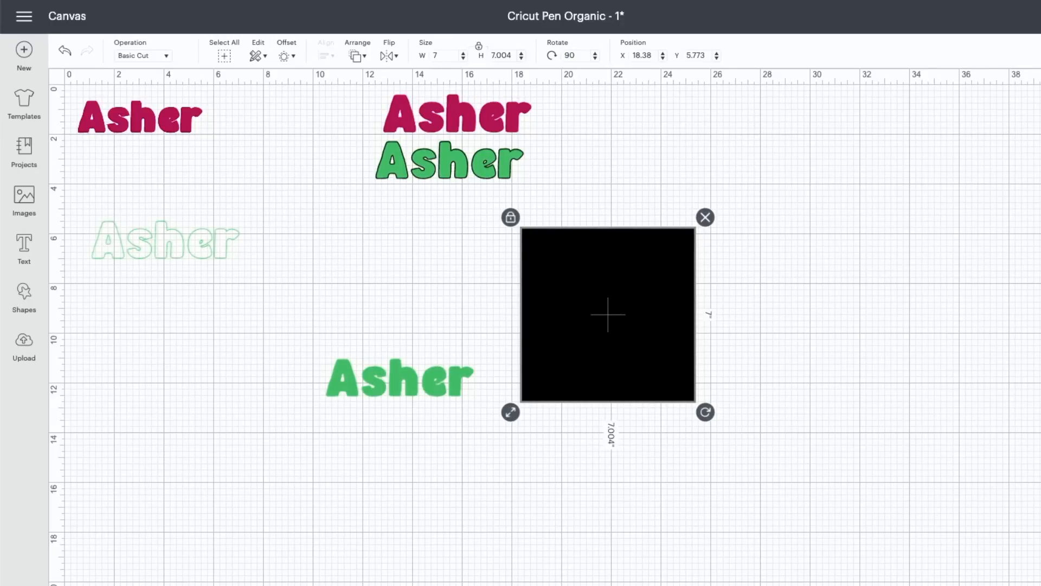
Examine the rotated Lines square up close to check the direction of its lines
click(101, 570)
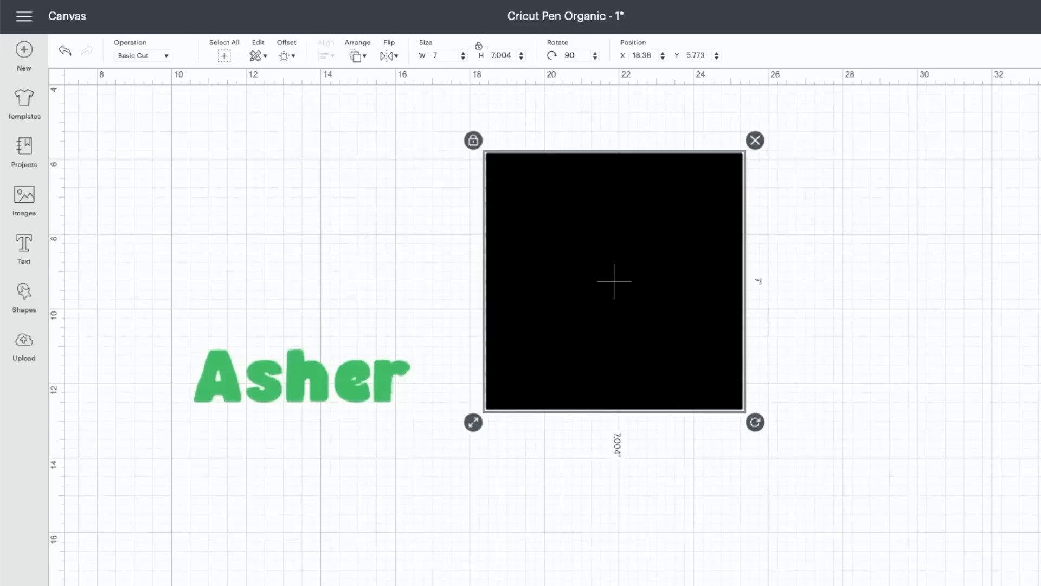
click(101, 570)
click(102, 570)
click(102, 570)
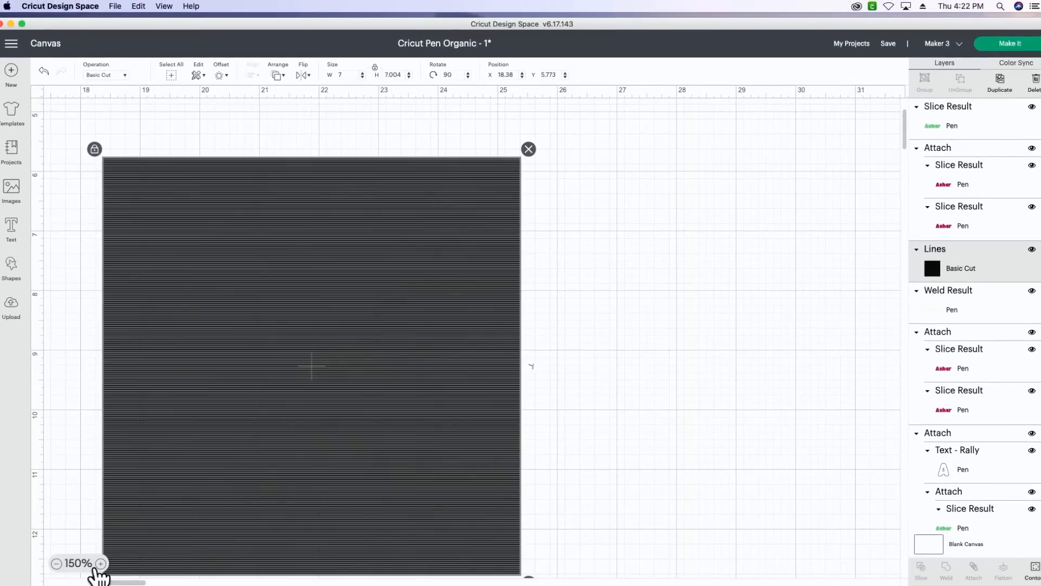
click(56, 564)
click(56, 564)
click(57, 564)
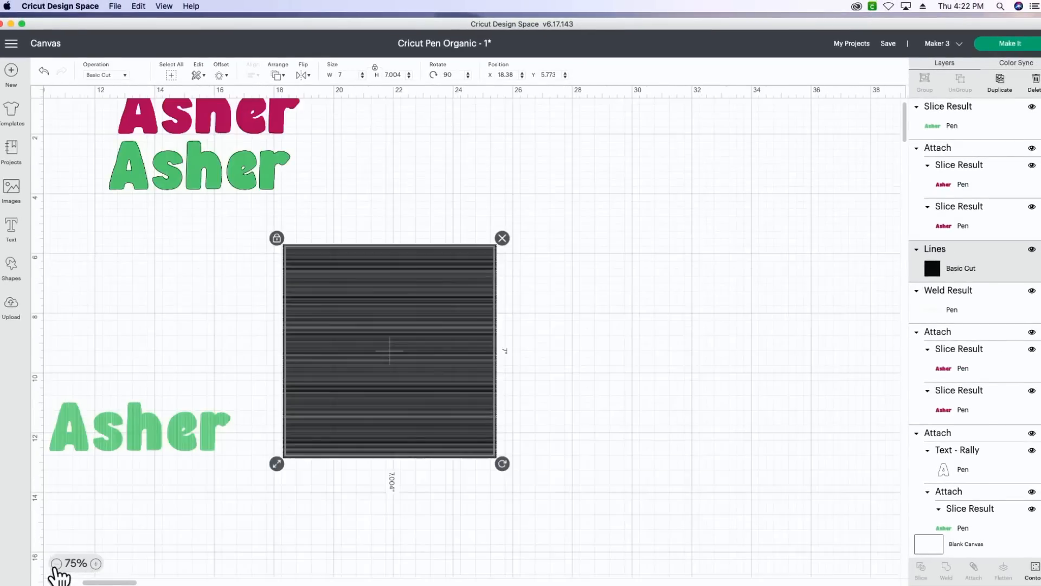
click(57, 564)
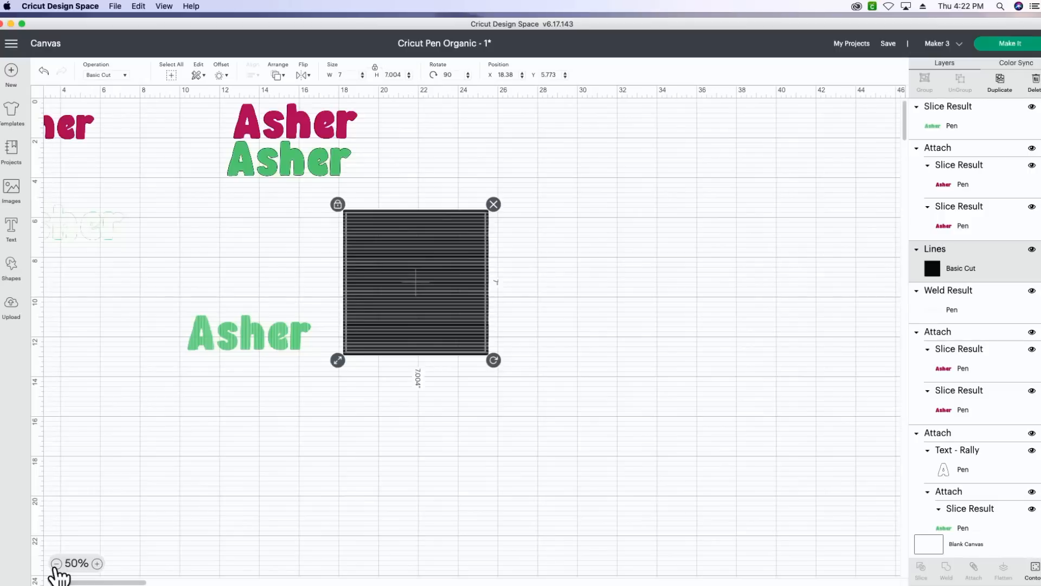
Place the Light Green name outline between the Lines square and the canvas edge, and send it to the front
right_click(109, 434)
click(139, 224)
drag(105, 224, 260, 246)
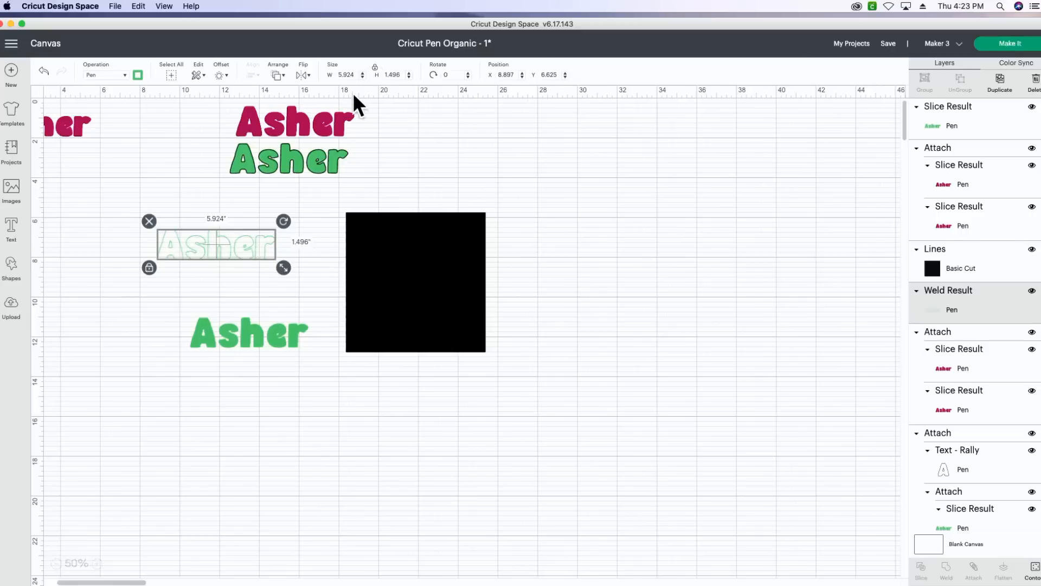
click(282, 77)
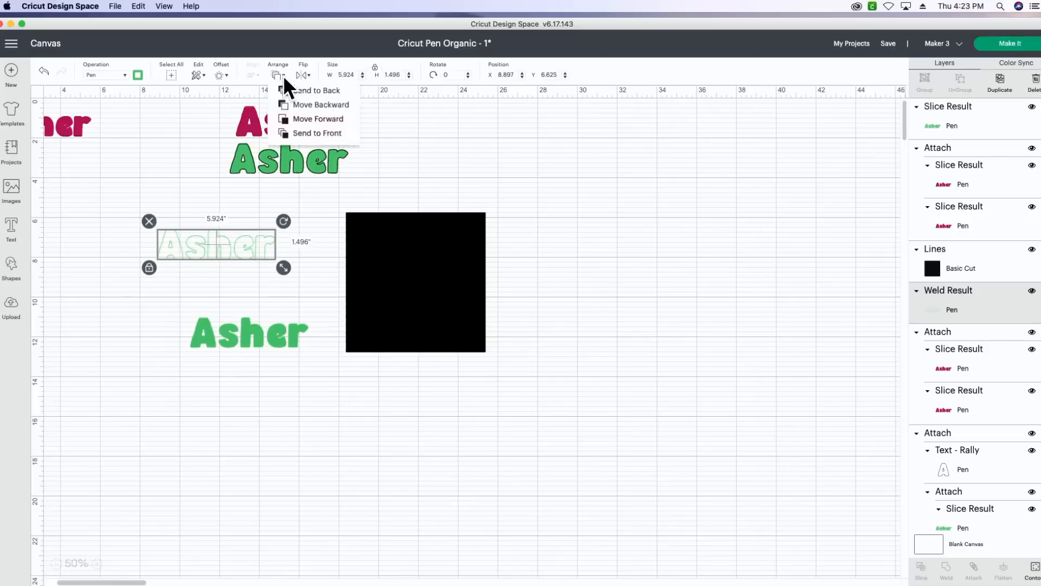
click(291, 132)
drag(234, 233, 233, 233)
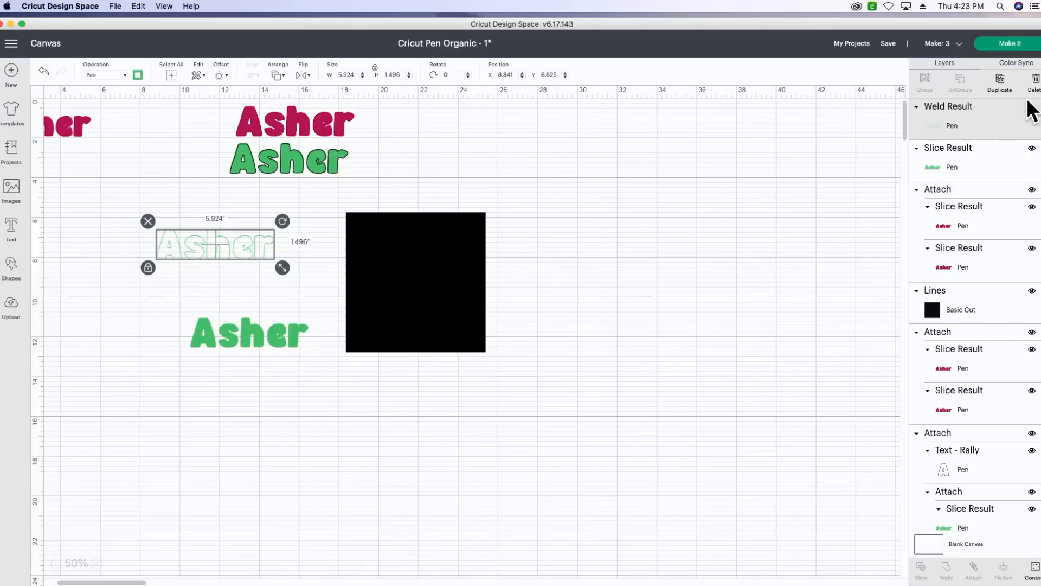
Duplicate the Light Green outline, place the copy above and beyond the Lines square, and set its pen color to Black
click(1001, 86)
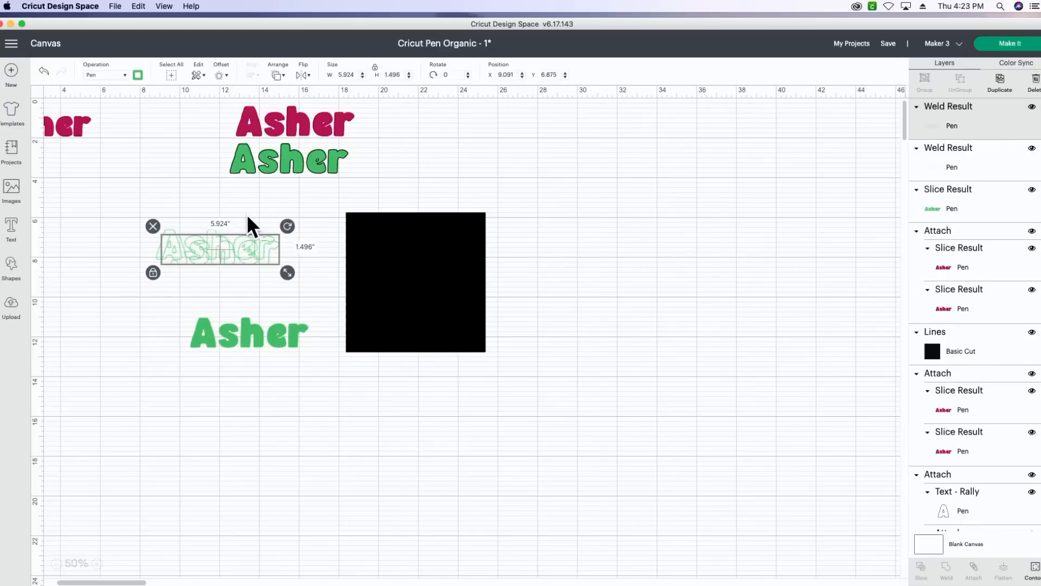
drag(246, 240, 544, 157)
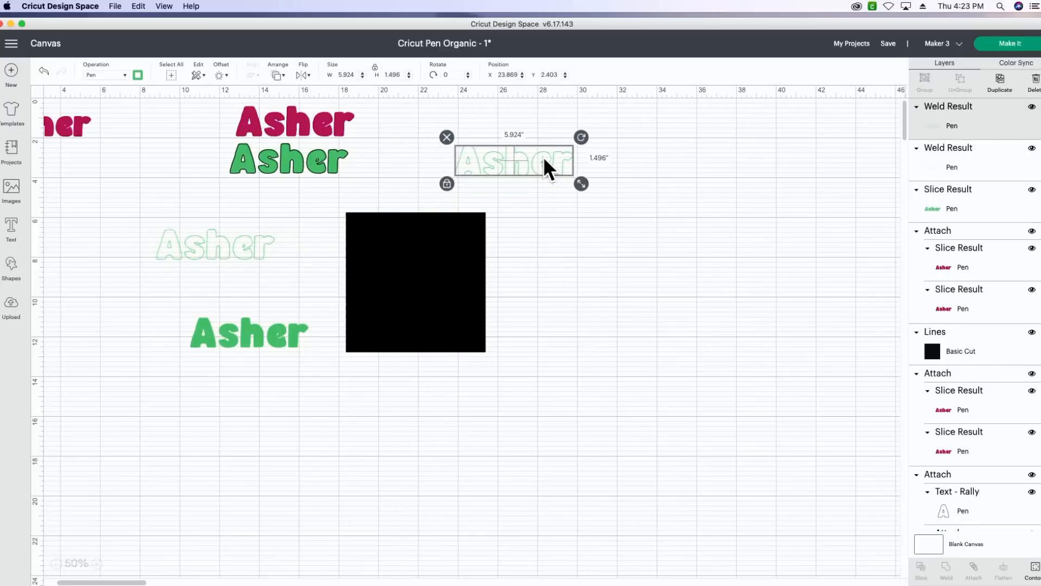
click(138, 76)
click(152, 140)
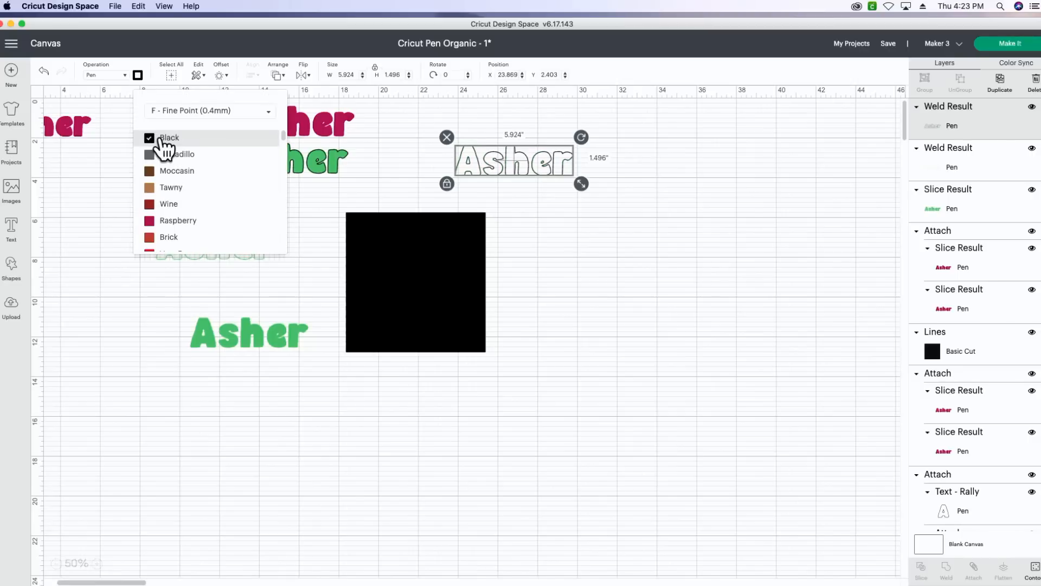
Slice the Light Green outline positioned over the rotated Lines square and delete the leftover black square
click(103, 228)
drag(206, 245, 407, 239)
click(331, 203)
drag(324, 204, 439, 291)
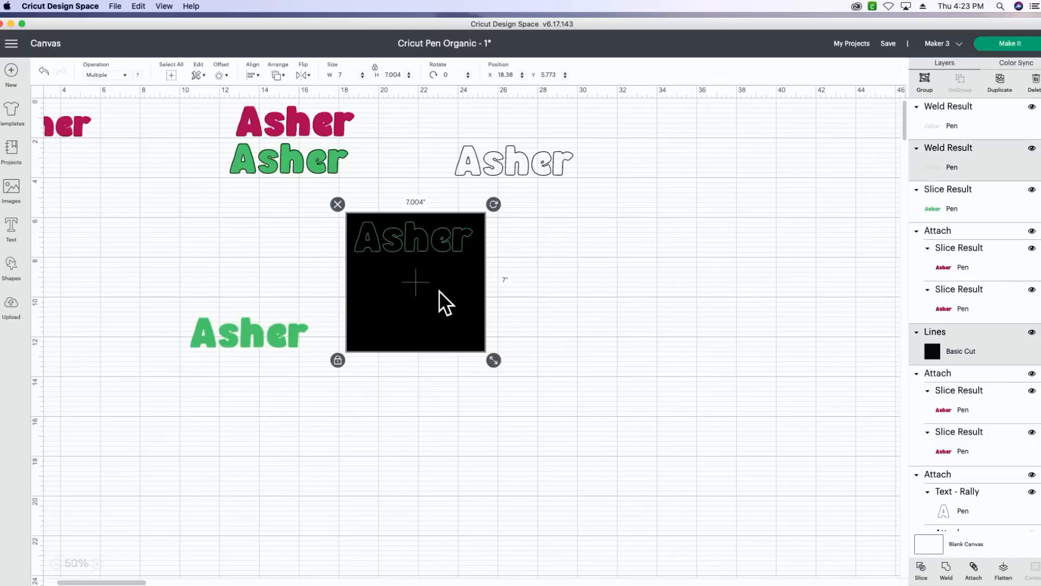
click(921, 567)
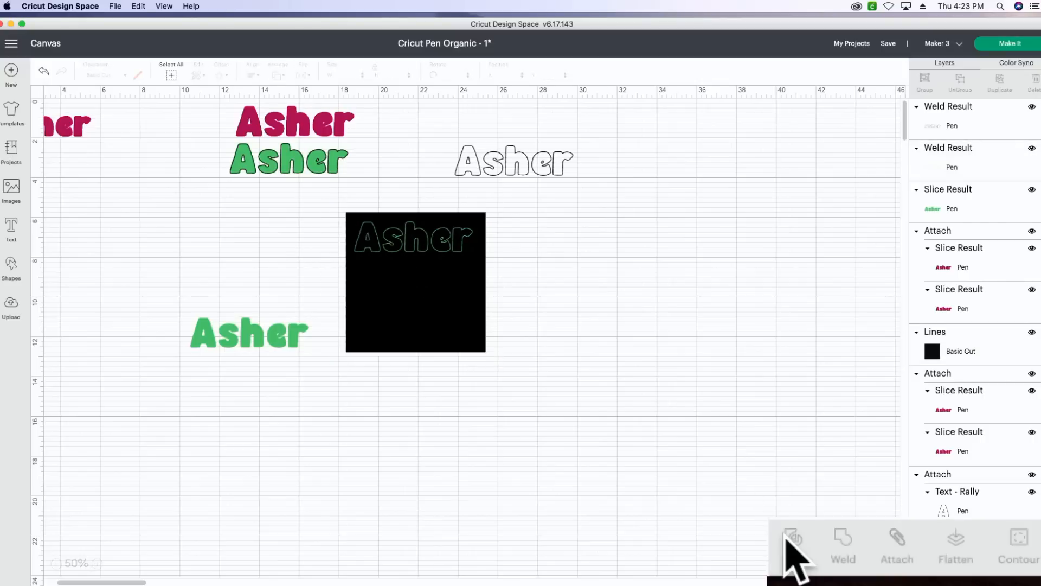
drag(404, 319, 448, 402)
key(Delete)
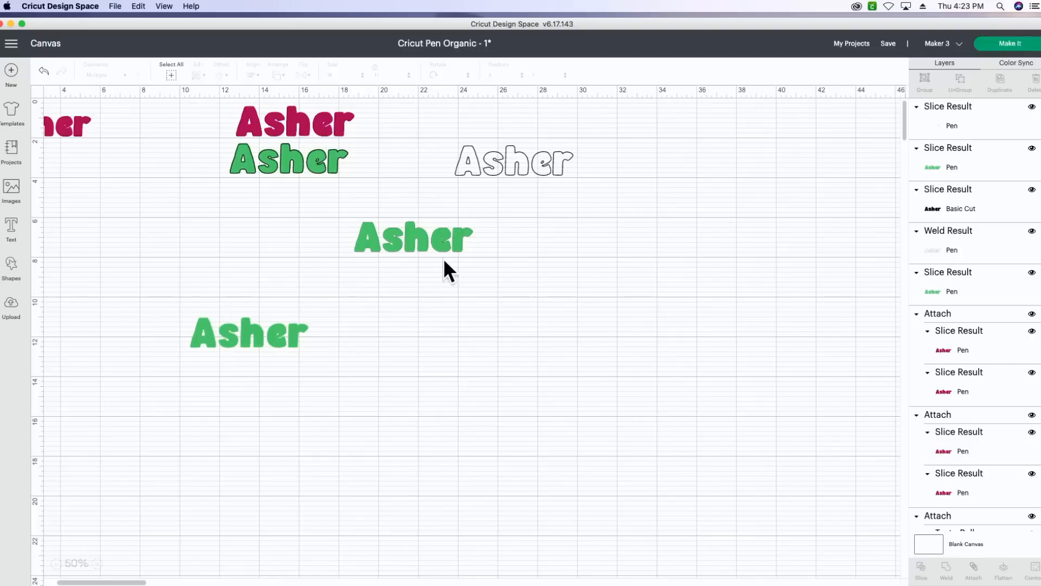
Delete the leftover green outline and the black name slice, moving the line-filled Light Green name clear below them
drag(420, 233, 431, 310)
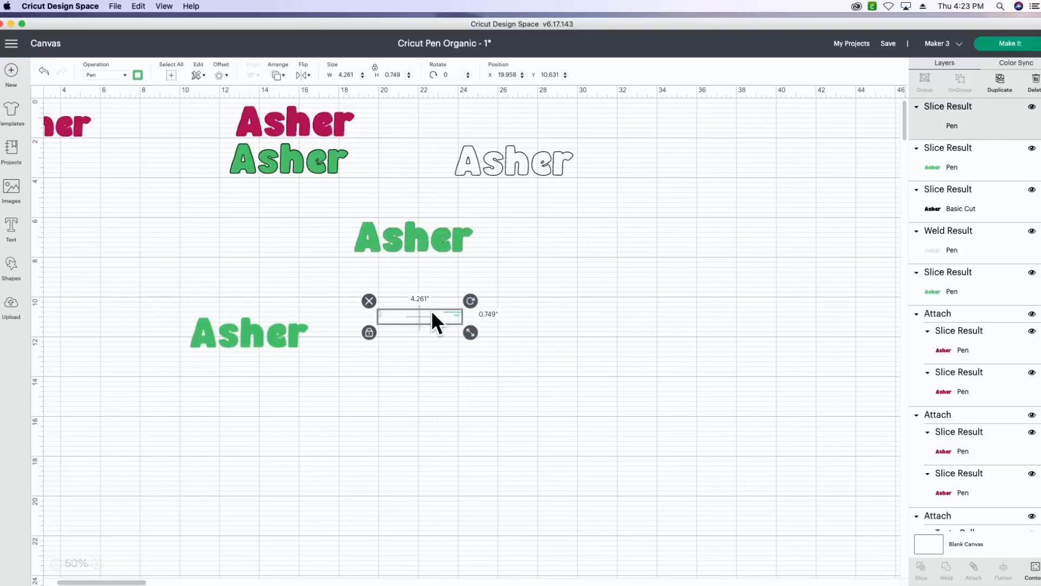
key(Delete)
drag(424, 249, 415, 346)
click(427, 236)
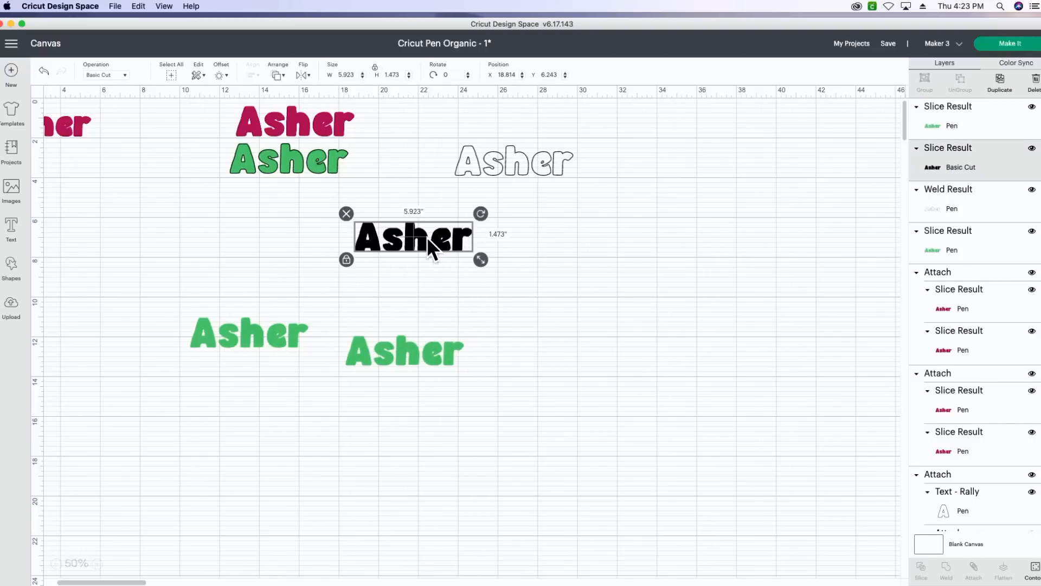
key(Delete)
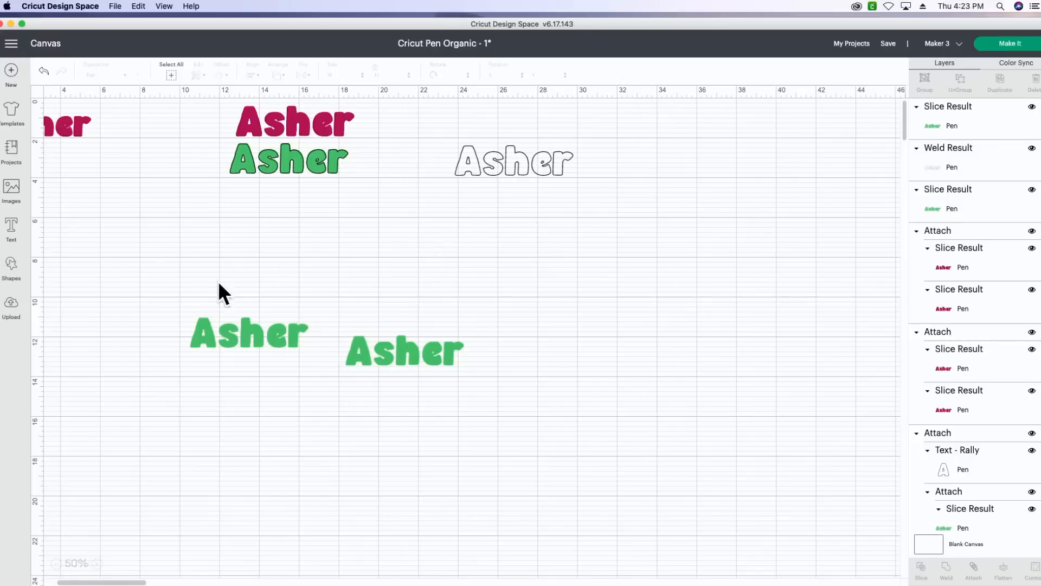
Center-align the two line-filled Light Green names on each other and attach them
drag(213, 262, 397, 394)
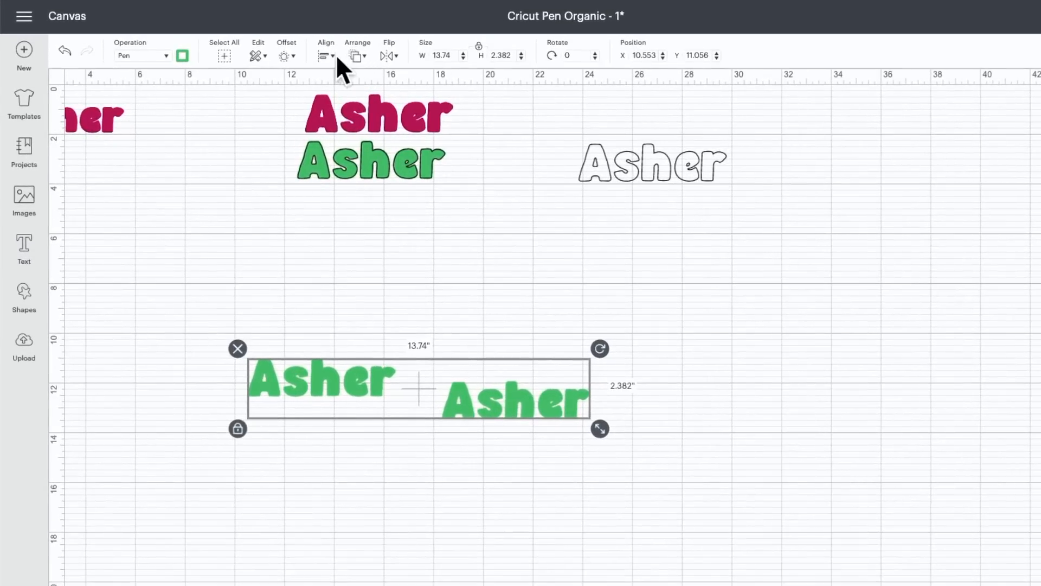
click(330, 56)
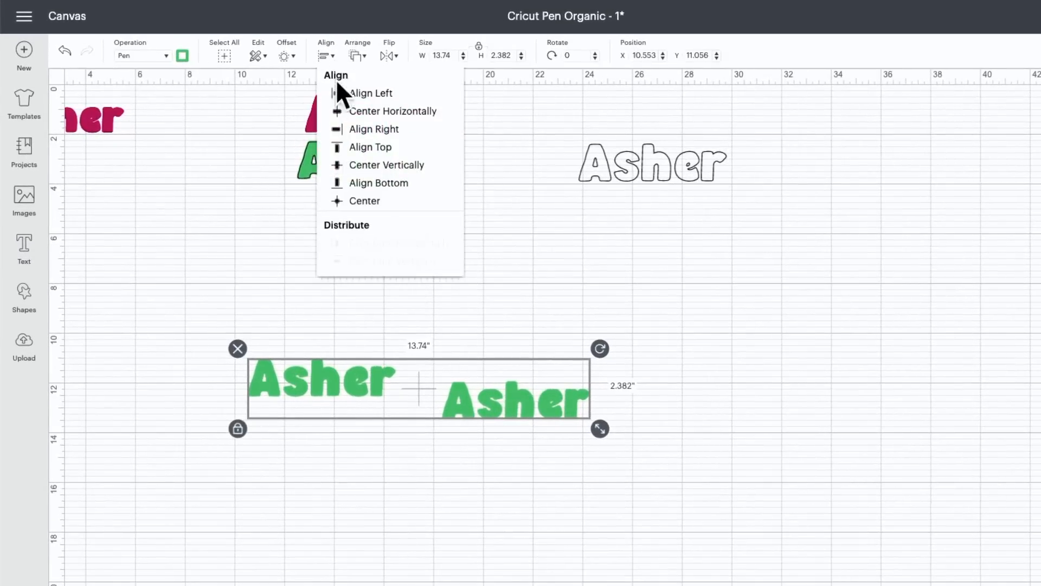
click(364, 202)
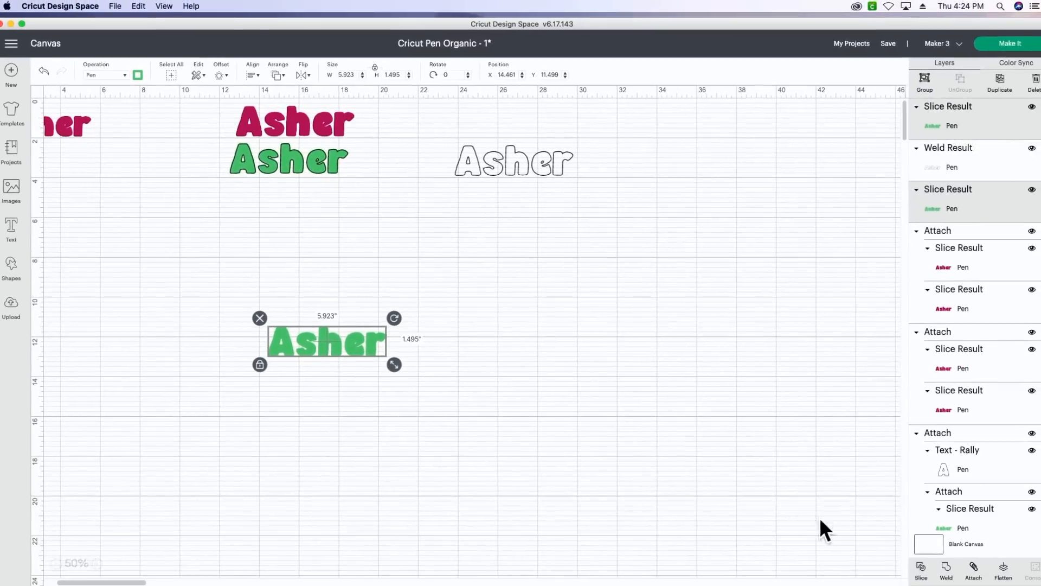
click(869, 545)
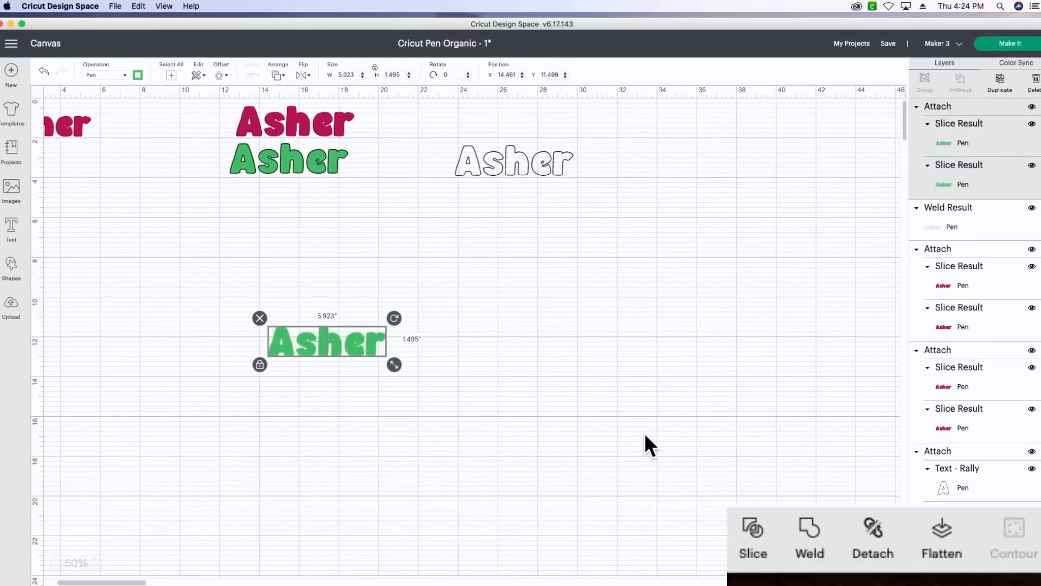
Move the attached Light Green fill just below the black outline and center-align the two
drag(353, 340, 528, 194)
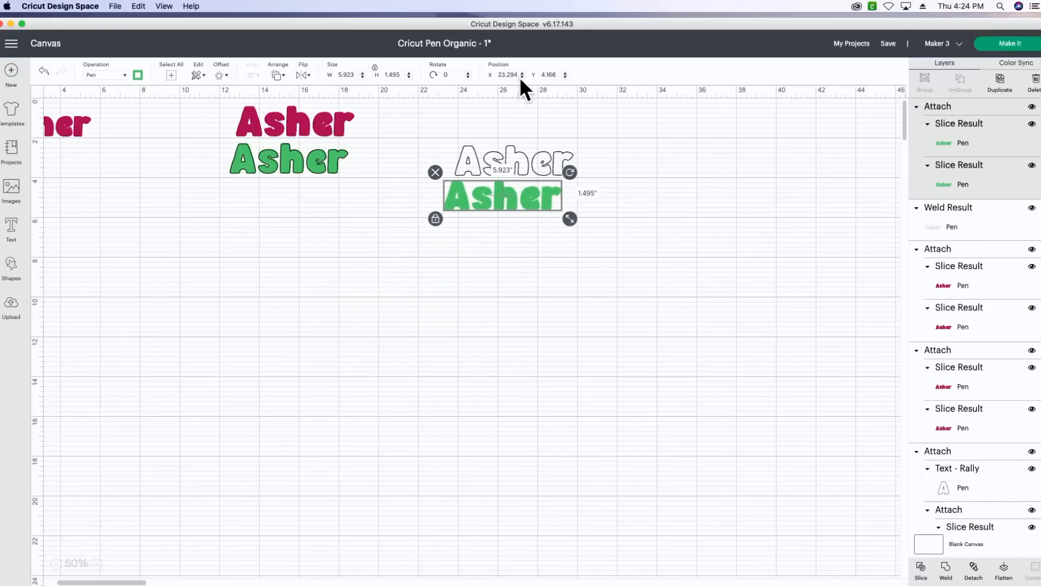
click(531, 135)
drag(565, 130, 488, 217)
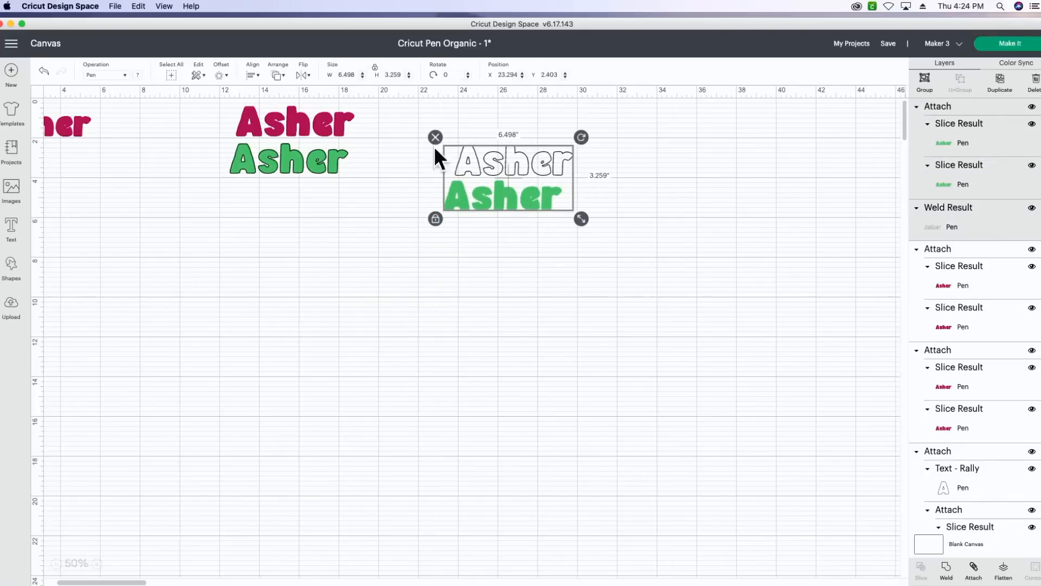
click(257, 74)
click(282, 189)
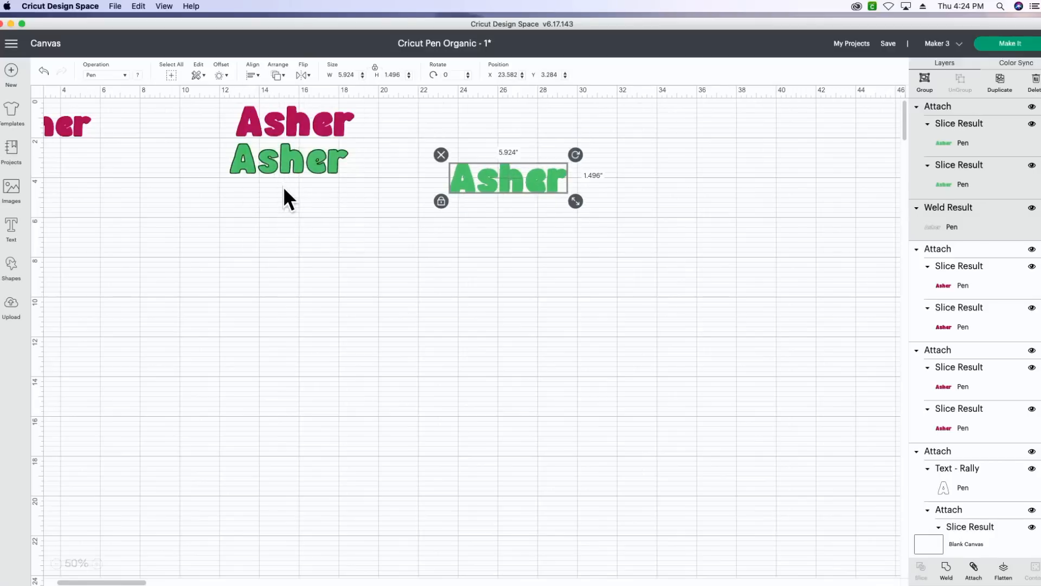
Pull the black outline and the attached green fill apart, and send the outline to the front
click(506, 154)
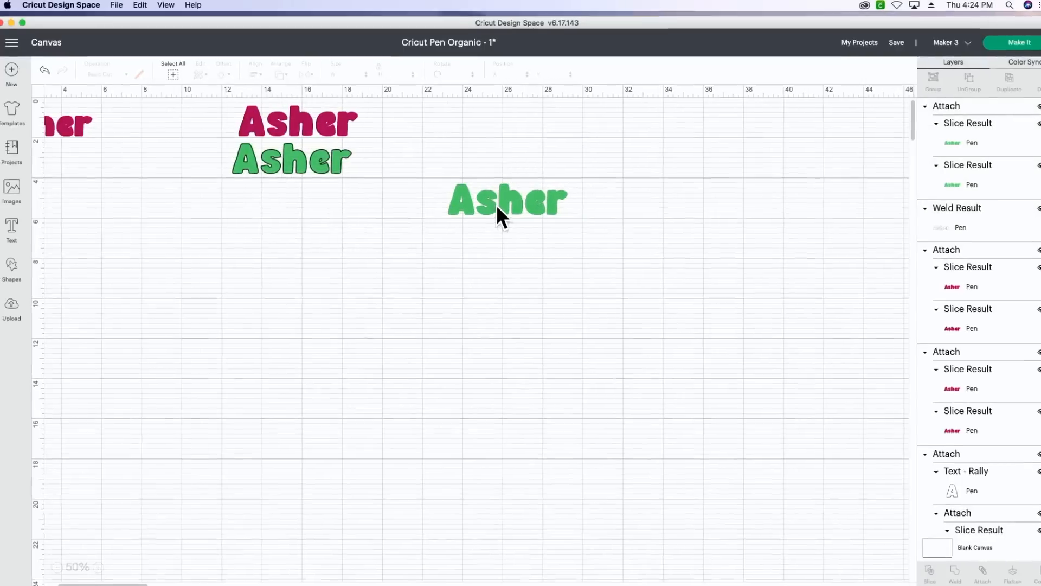
drag(494, 206, 474, 222)
drag(562, 233, 556, 245)
click(542, 191)
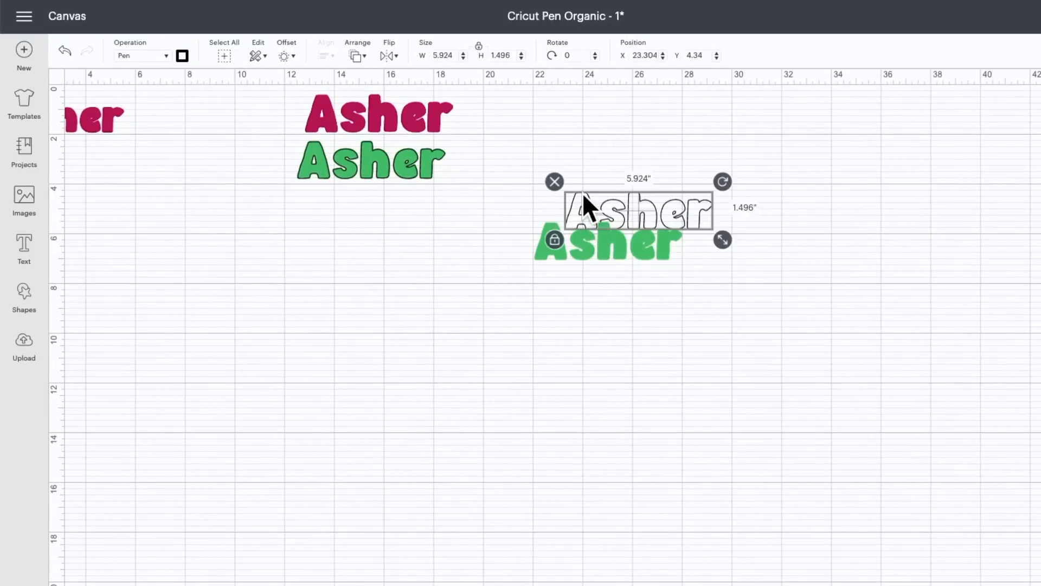
click(356, 55)
click(382, 132)
Center-align the black outline with the attached Light Green fill beneath it
click(636, 148)
drag(698, 165, 525, 262)
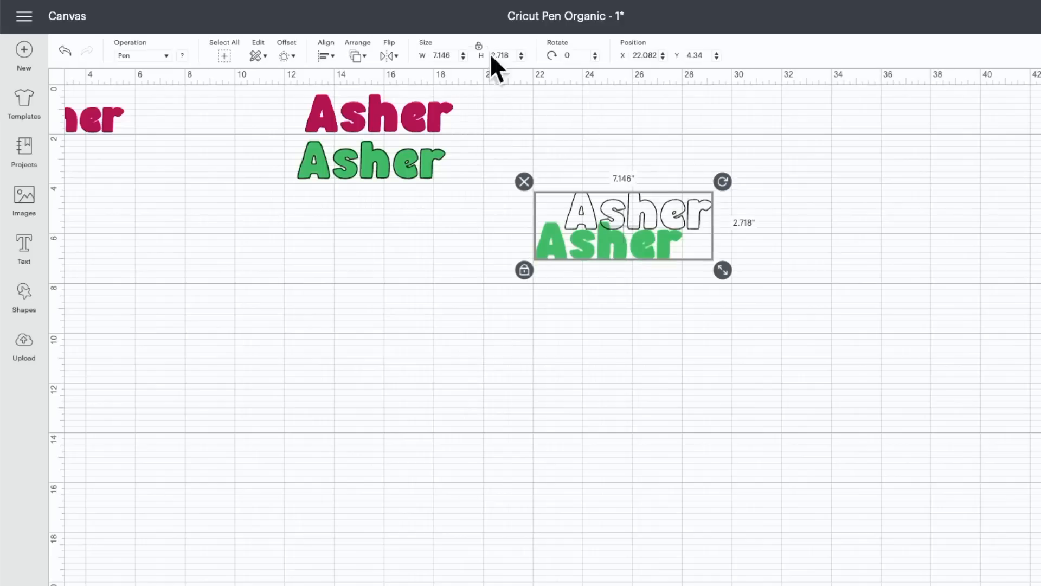
click(326, 55)
click(365, 201)
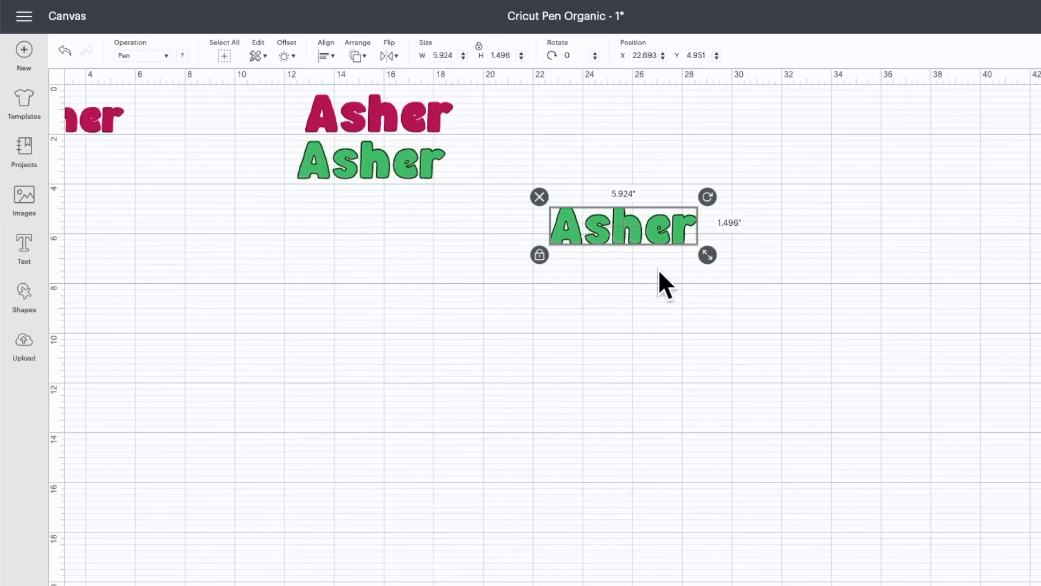
Move the black-outlined green name under the smaller Raspberry name near the canvas origin and delete the two older names beside them
drag(657, 219, 440, 247)
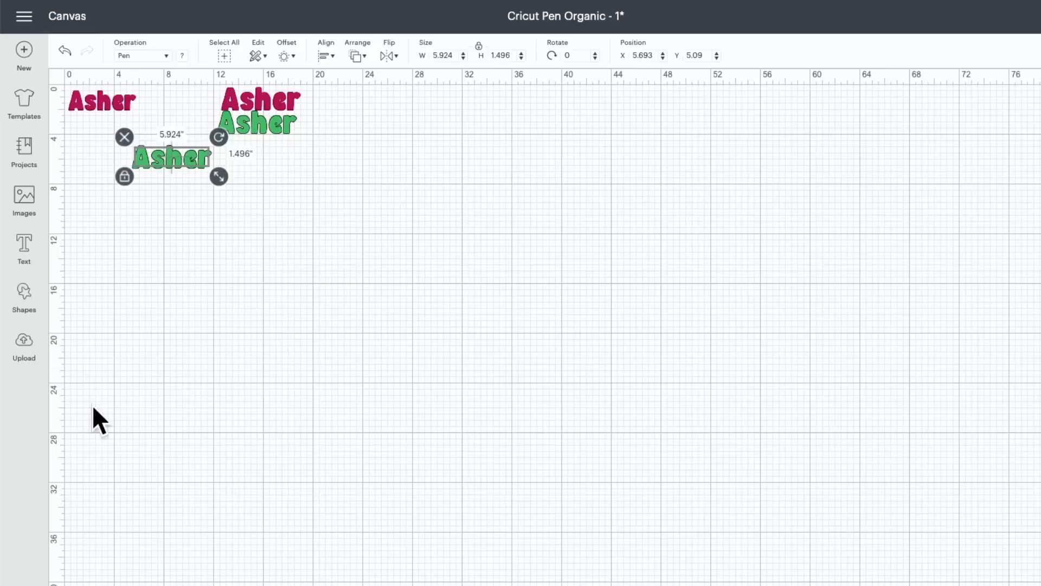
click(84, 174)
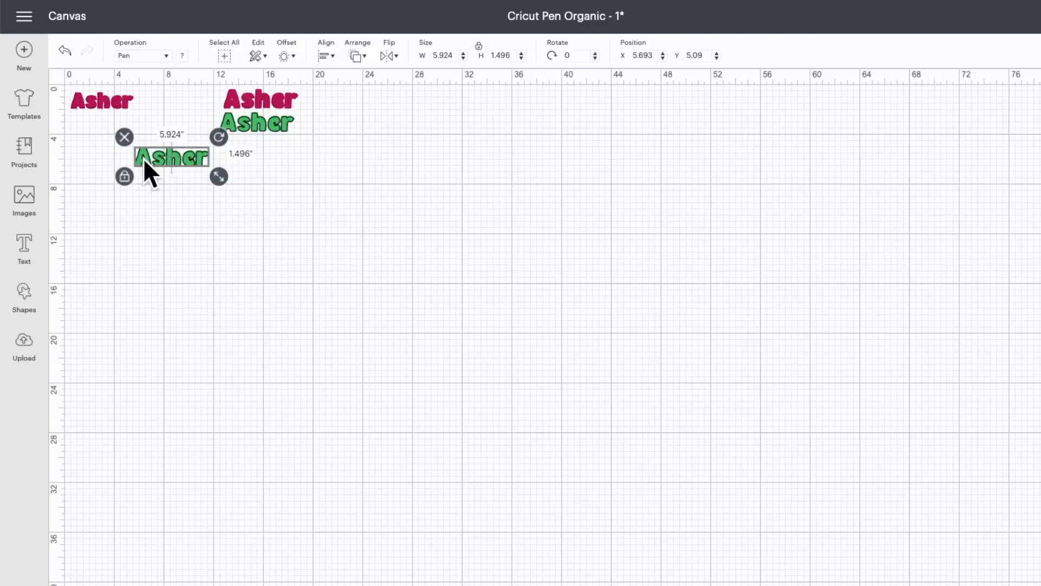
drag(147, 158, 84, 124)
drag(314, 92, 256, 136)
key(Delete)
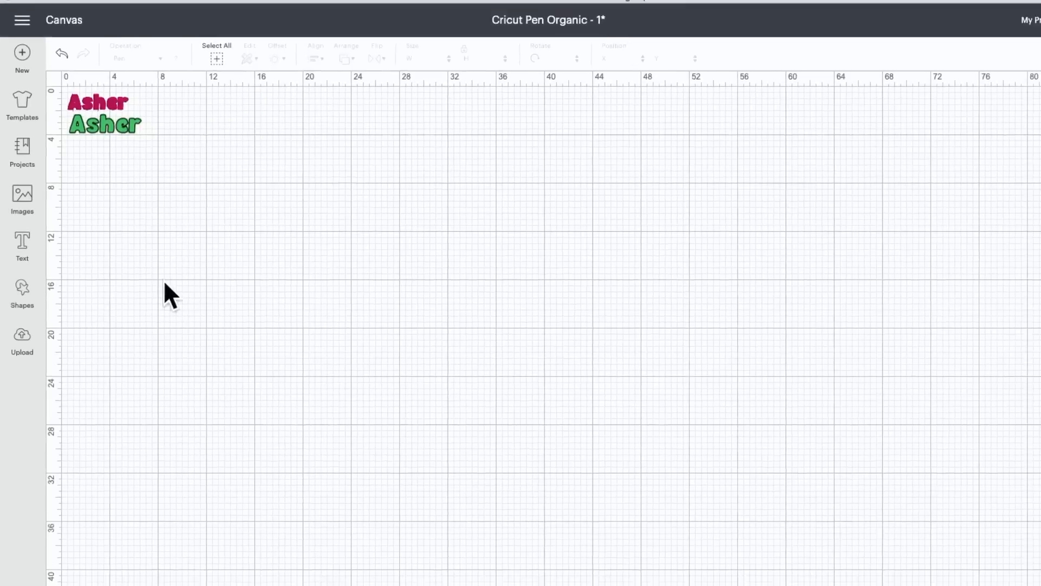
Examine the crosshatched fills and edges of the Raspberry and black-outlined green names up close
click(96, 564)
click(97, 564)
click(100, 564)
click(99, 563)
drag(186, 581, 60, 581)
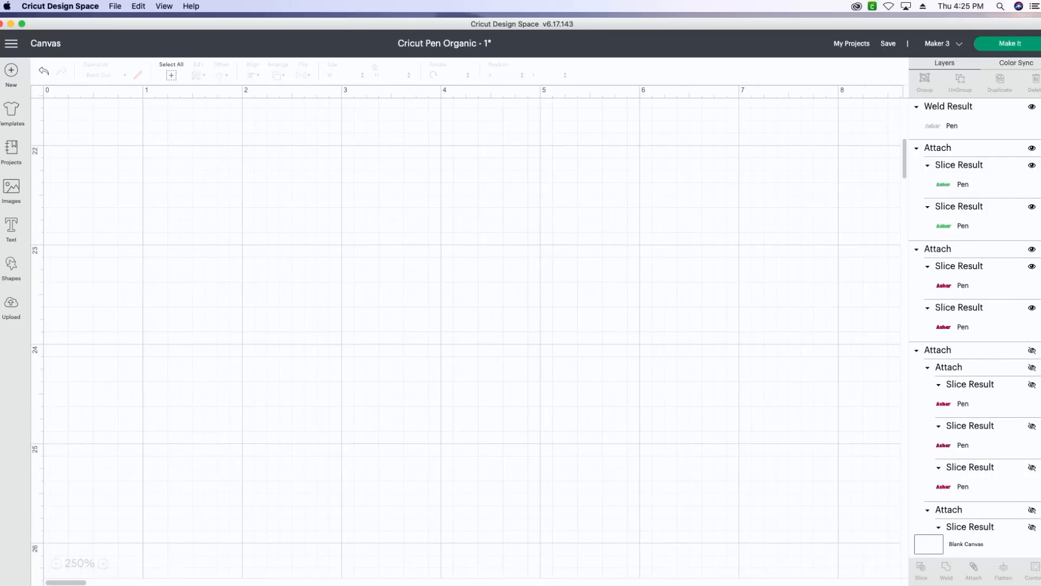
scroll(714, 278, up, 15)
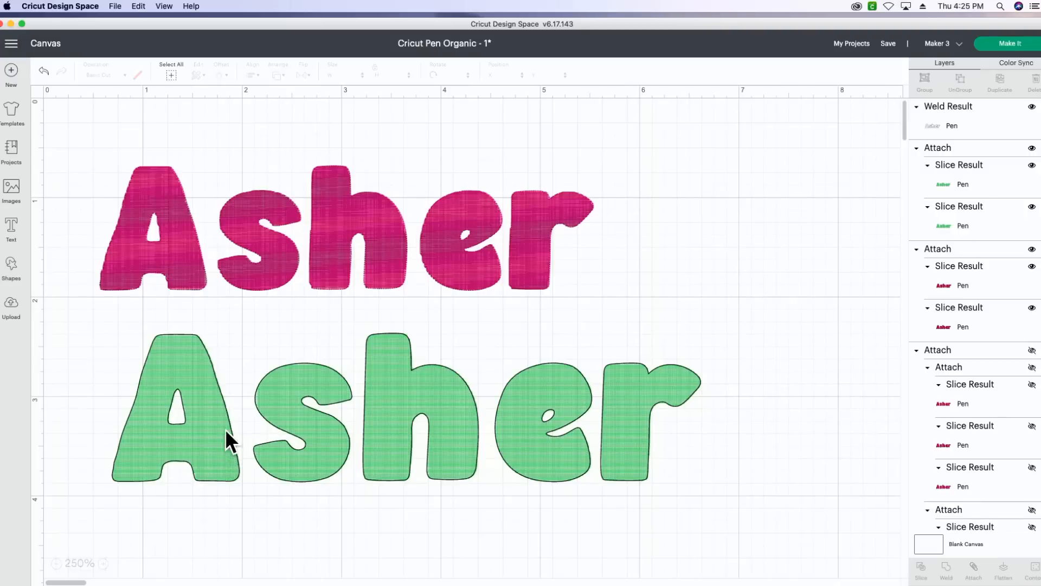
click(103, 564)
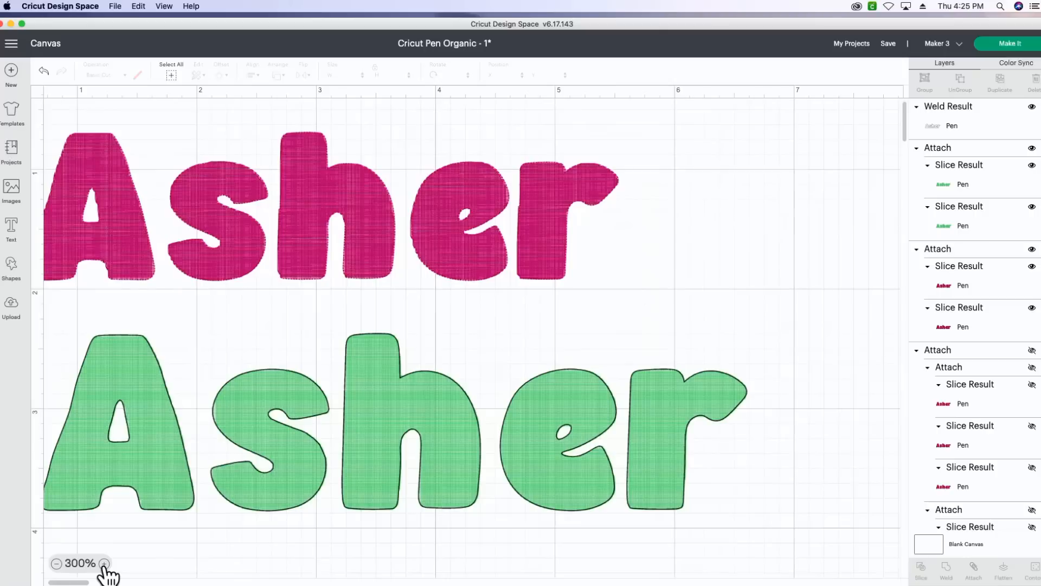
click(103, 564)
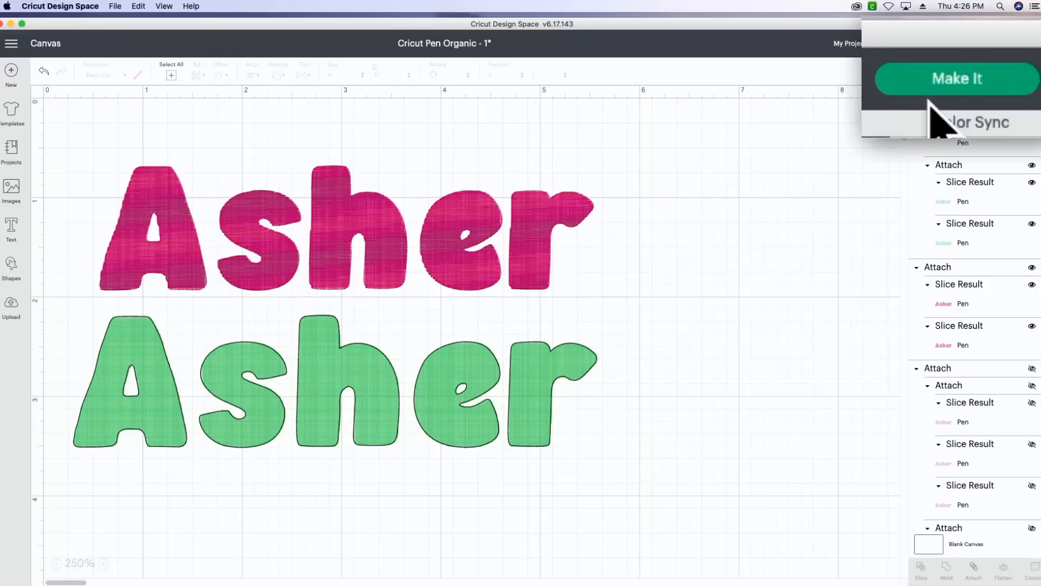
Send the project to be made and choose On Mat as the loading method for all materials
click(1004, 42)
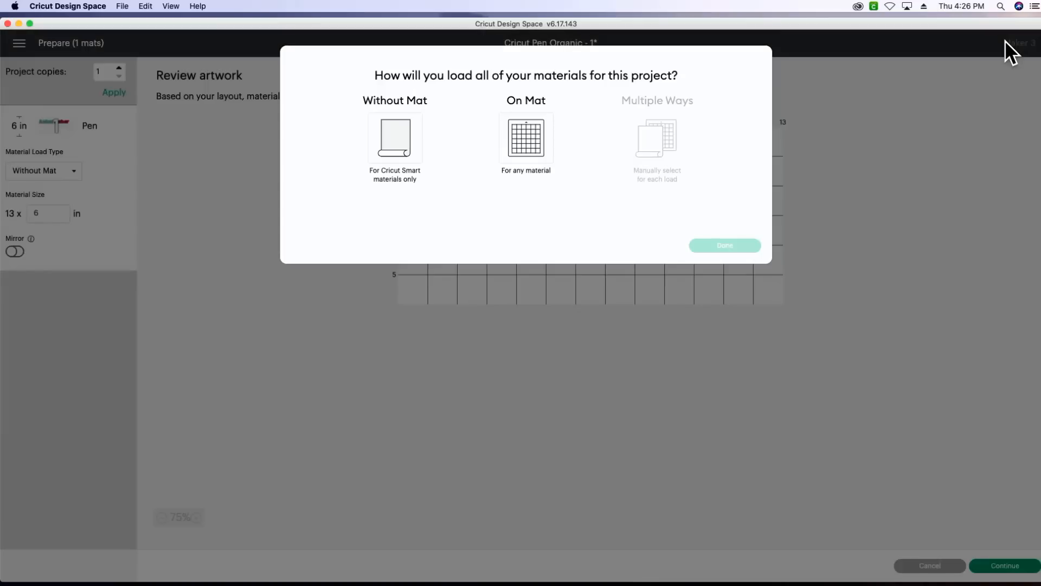
click(517, 136)
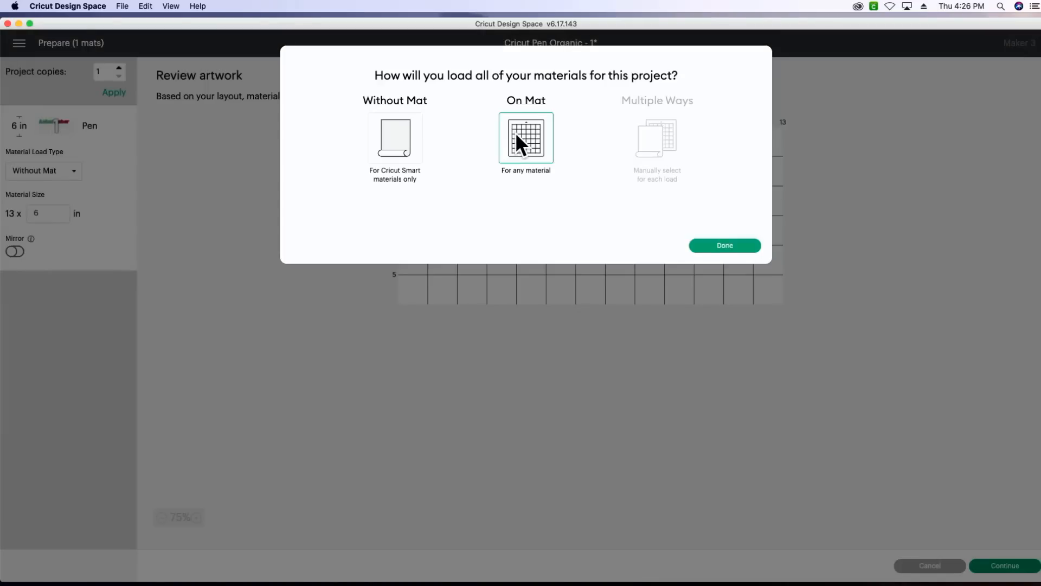
click(726, 246)
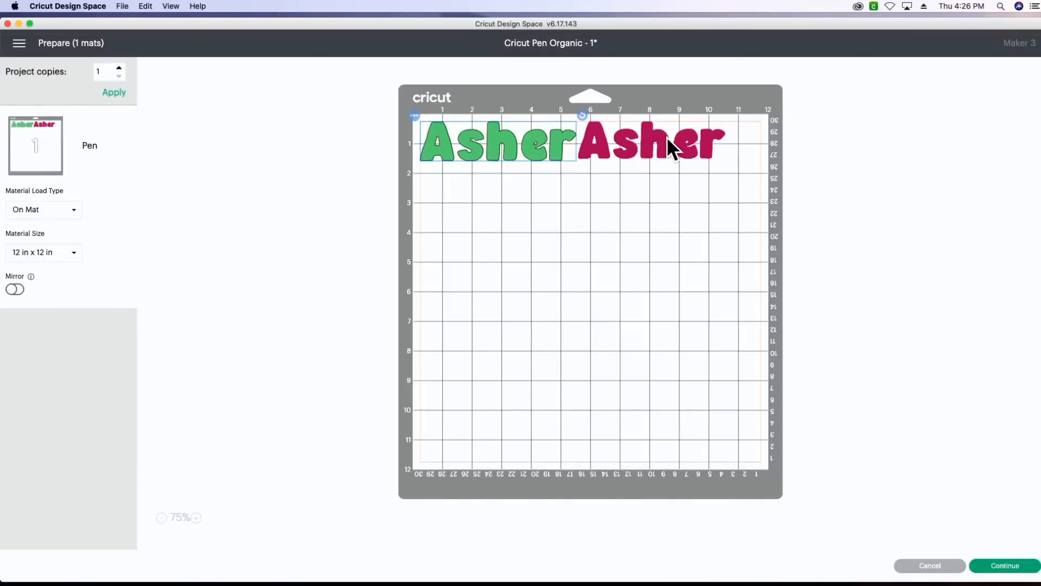
Rearrange the mat so the green name sits at about 2 inches down with the Raspberry name directly above it
drag(532, 139, 533, 193)
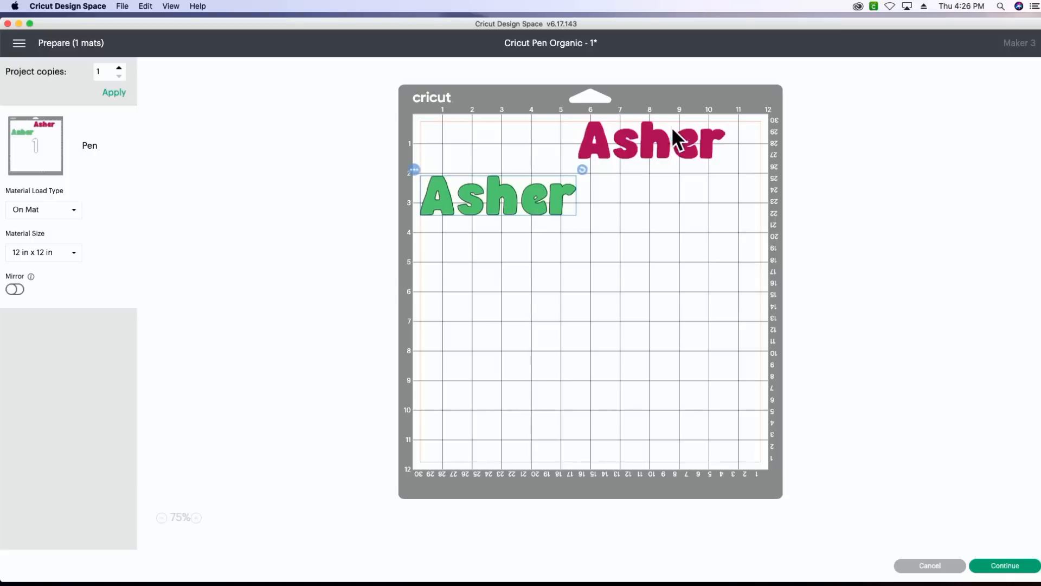
drag(664, 141, 529, 160)
drag(522, 150, 503, 144)
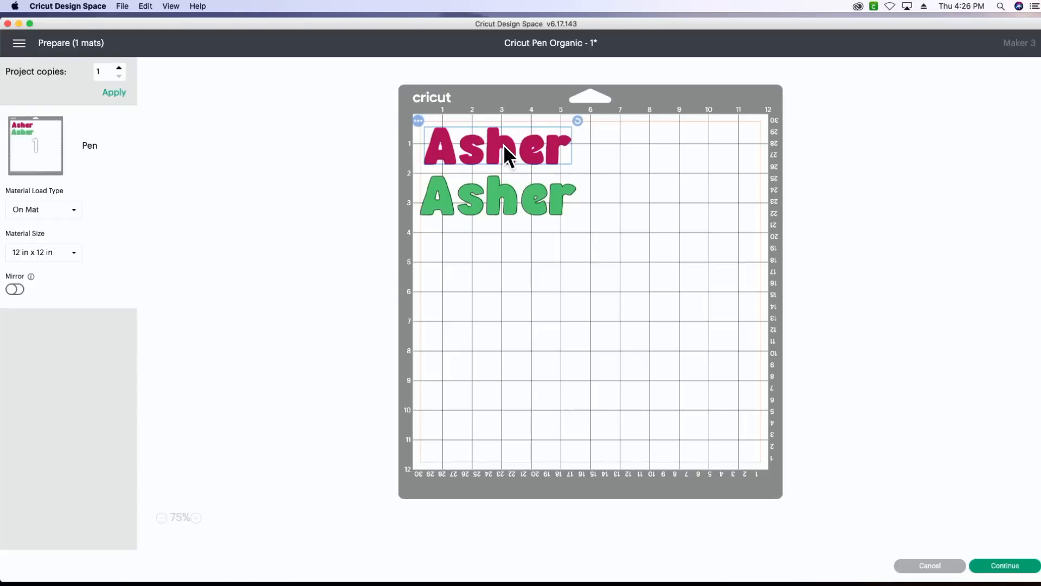
Move the Raspberry name onto a new mat using the current material color, and check the layout of both mats
click(420, 120)
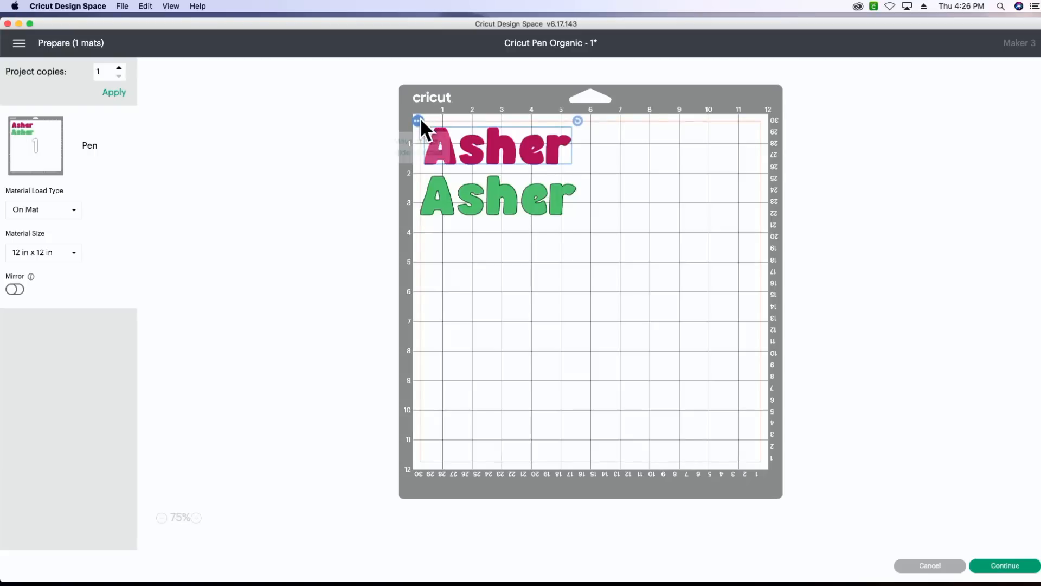
click(419, 142)
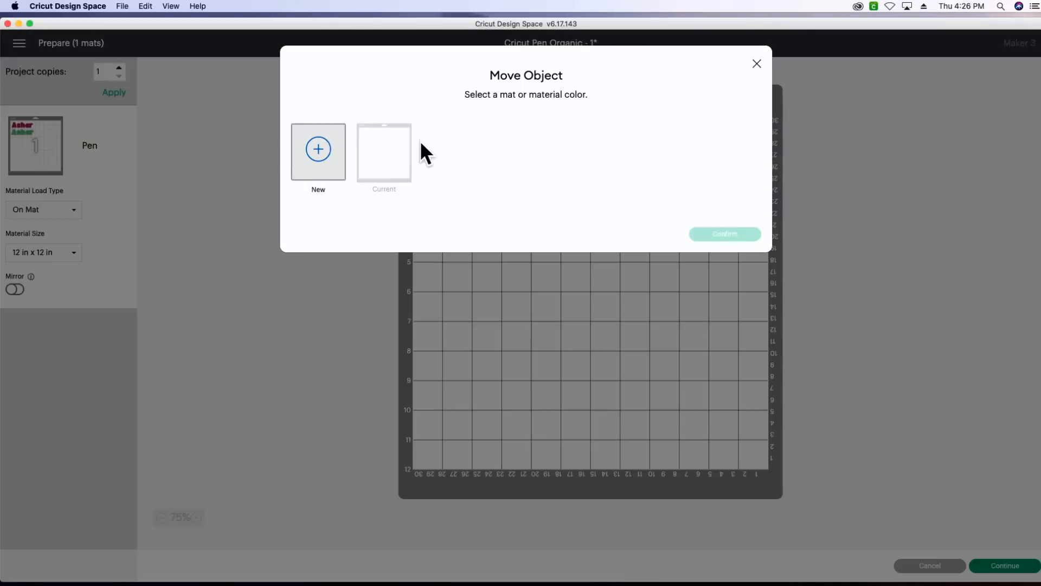
click(325, 162)
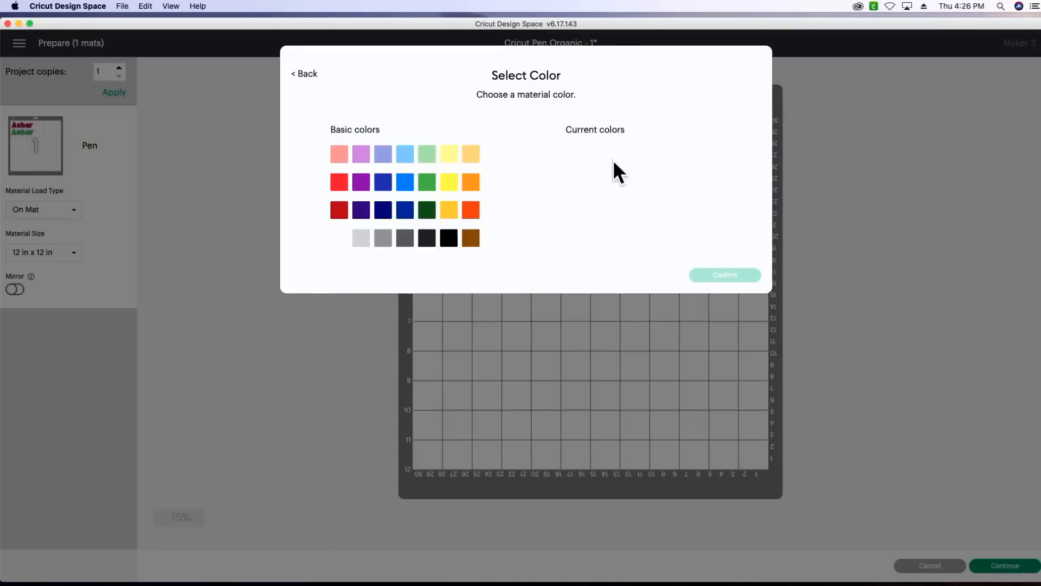
click(575, 158)
click(720, 275)
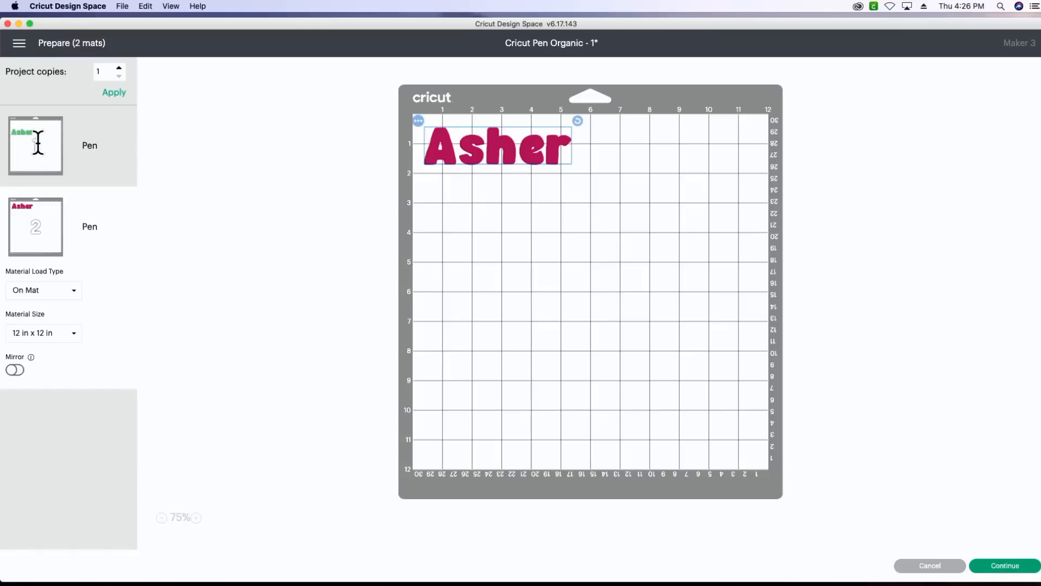
click(37, 143)
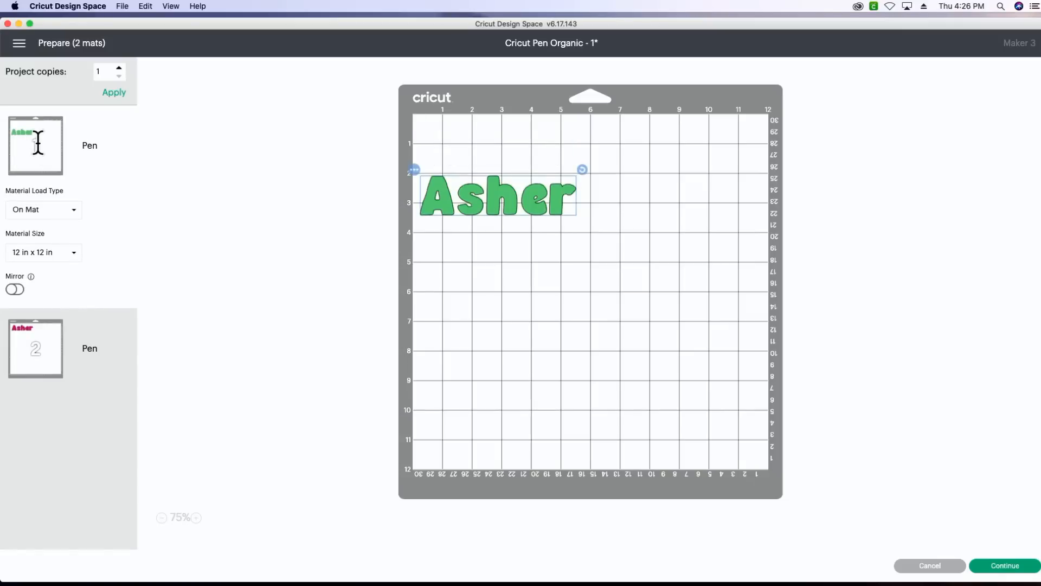
click(45, 350)
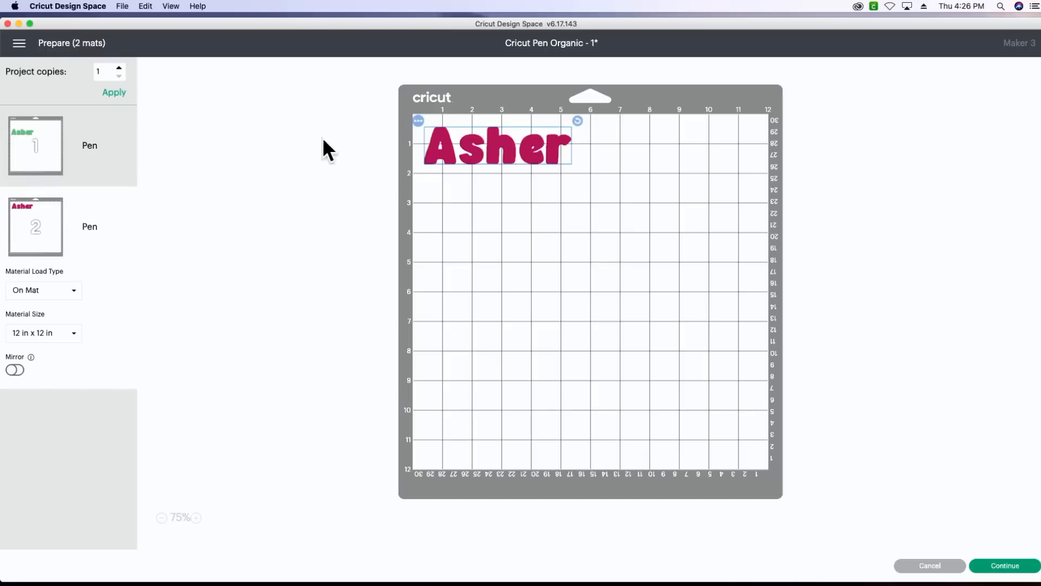
Move the Raspberry name from the second mat back onto the first mat with the green name
click(417, 121)
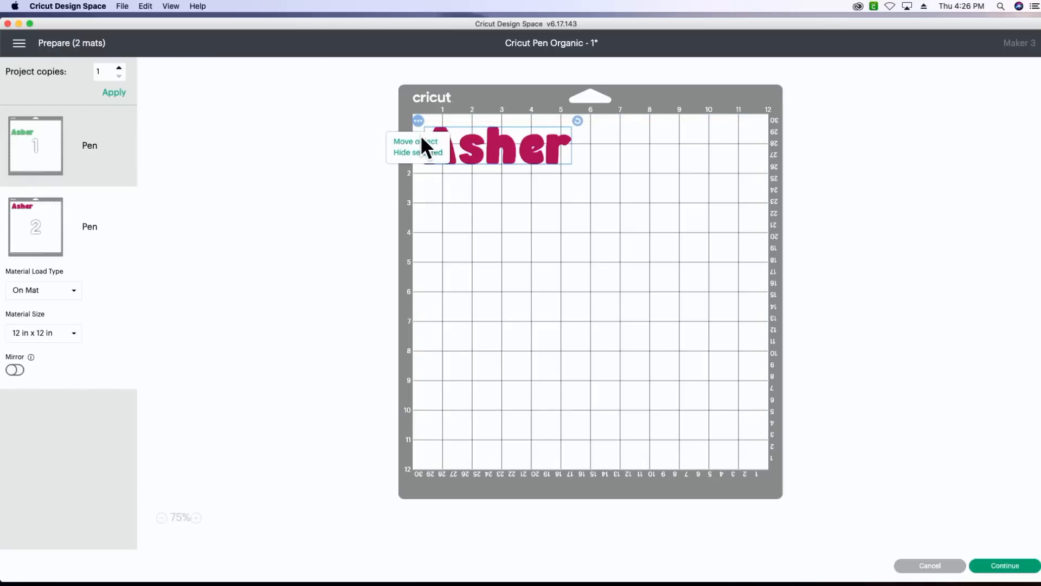
click(423, 142)
click(379, 167)
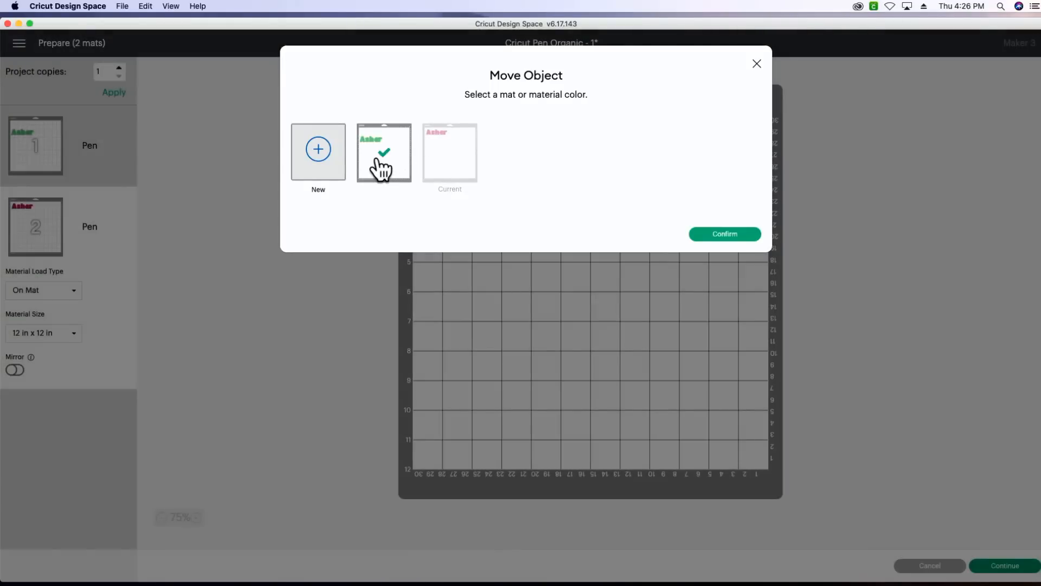
click(739, 235)
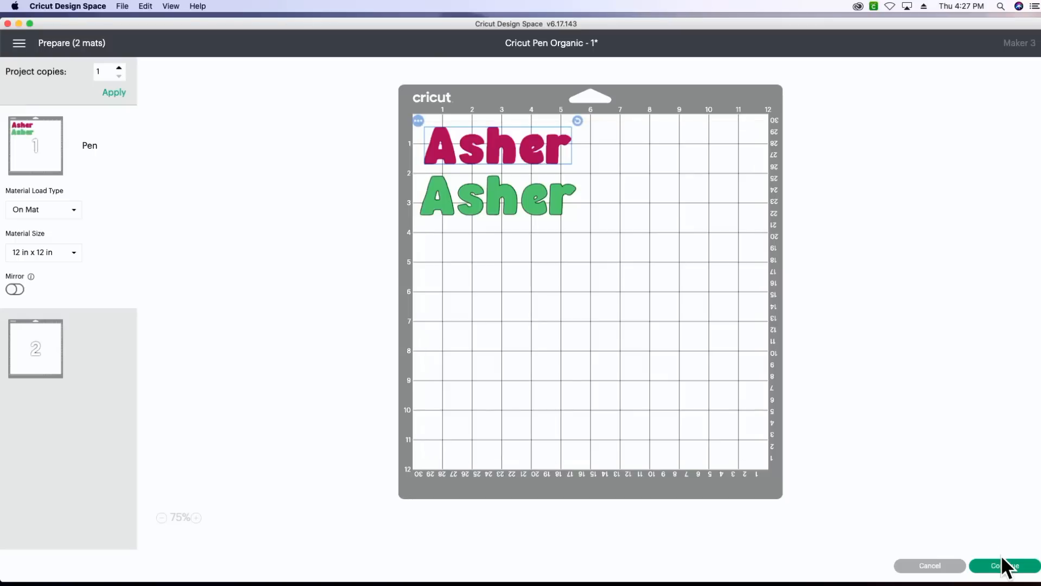
Continue from the mat preview to the make stage and connect the Maker 3 over USB
click(976, 561)
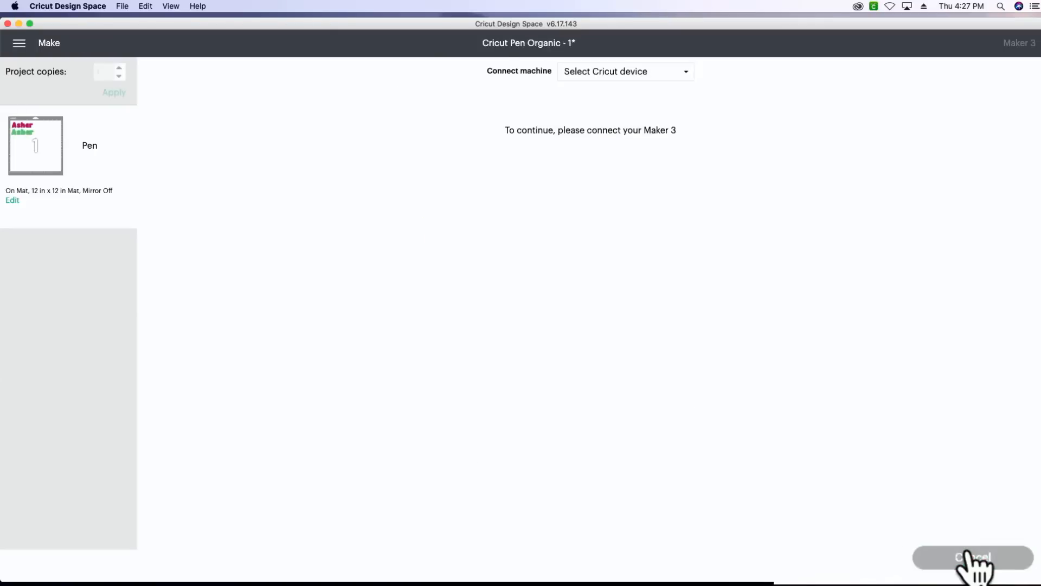
click(651, 73)
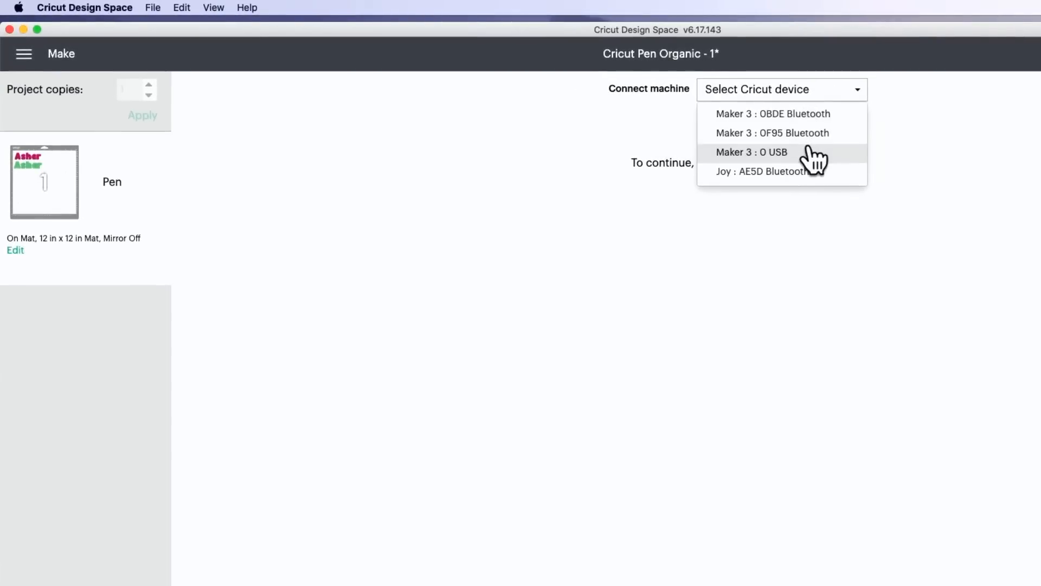
click(808, 152)
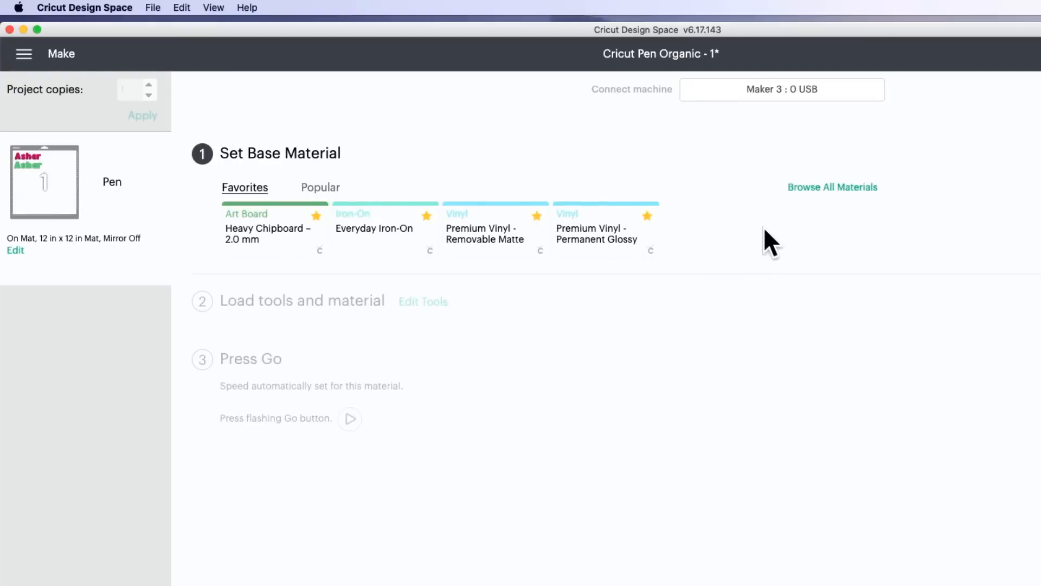
Set the base material to Medium Cardstock – 80 lb (216 gsm) from the full materials list
click(846, 187)
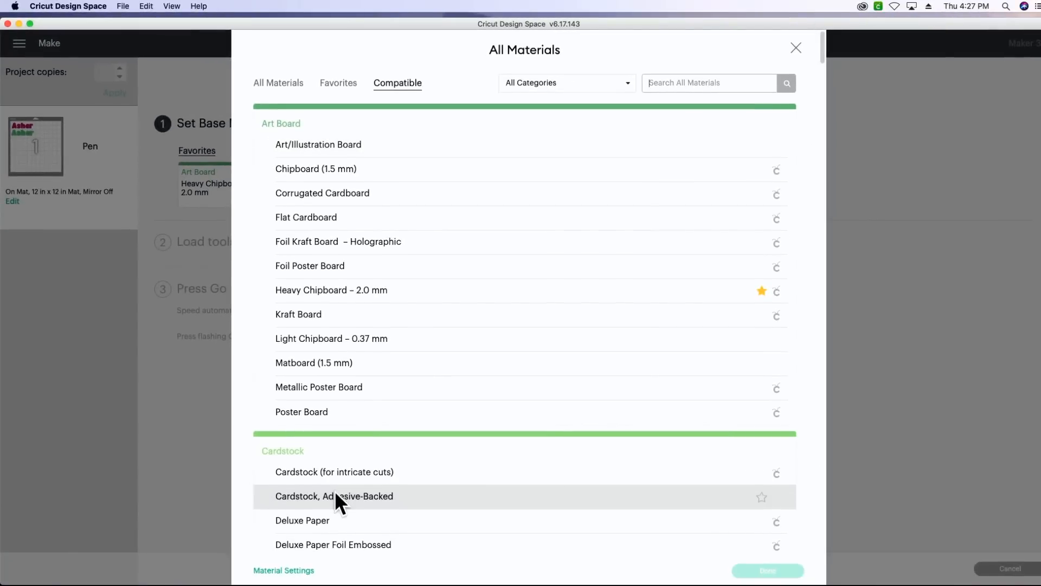
scroll(333, 491, down, 5)
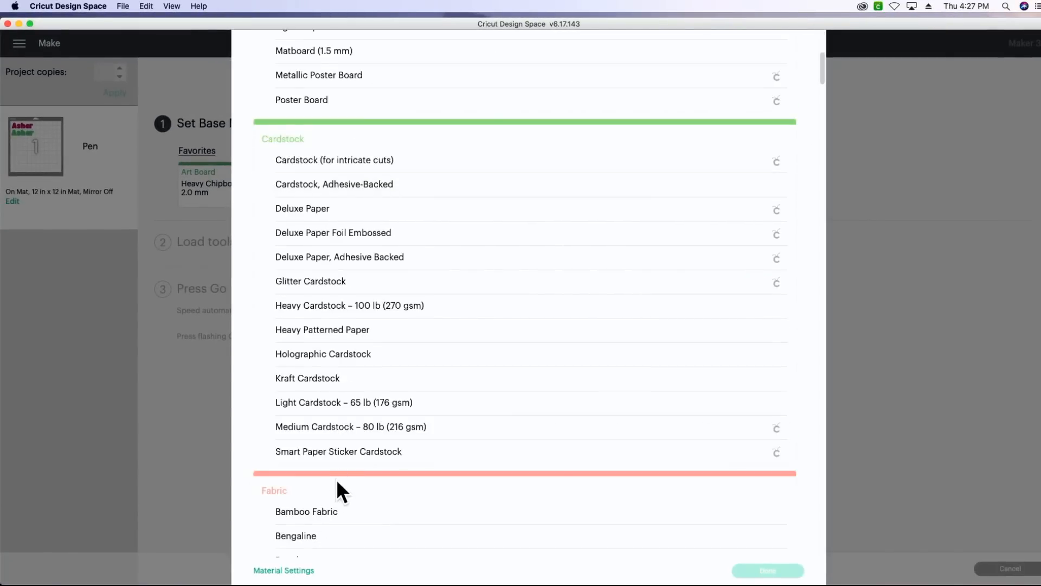
click(337, 431)
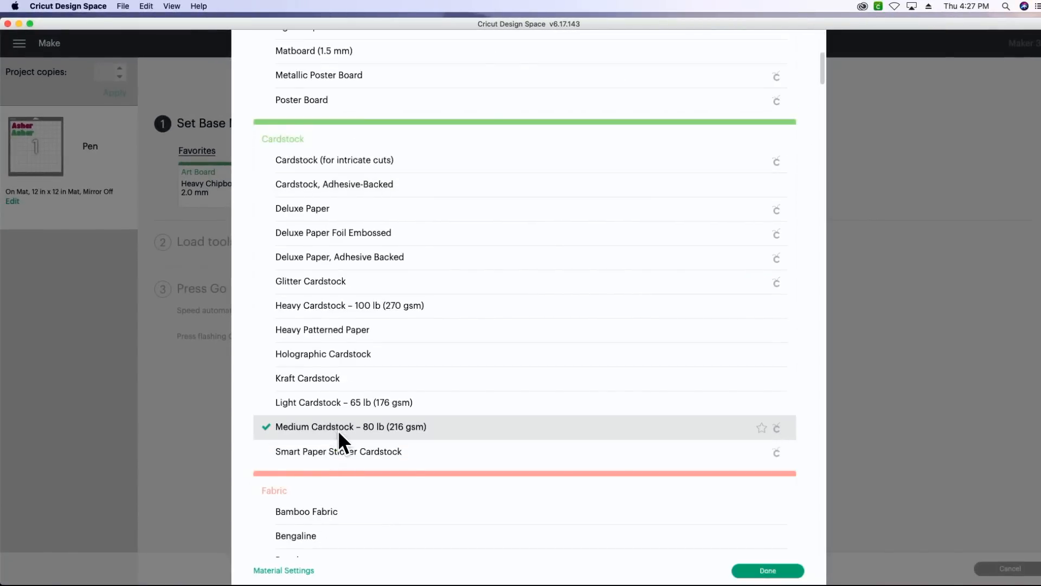
click(759, 572)
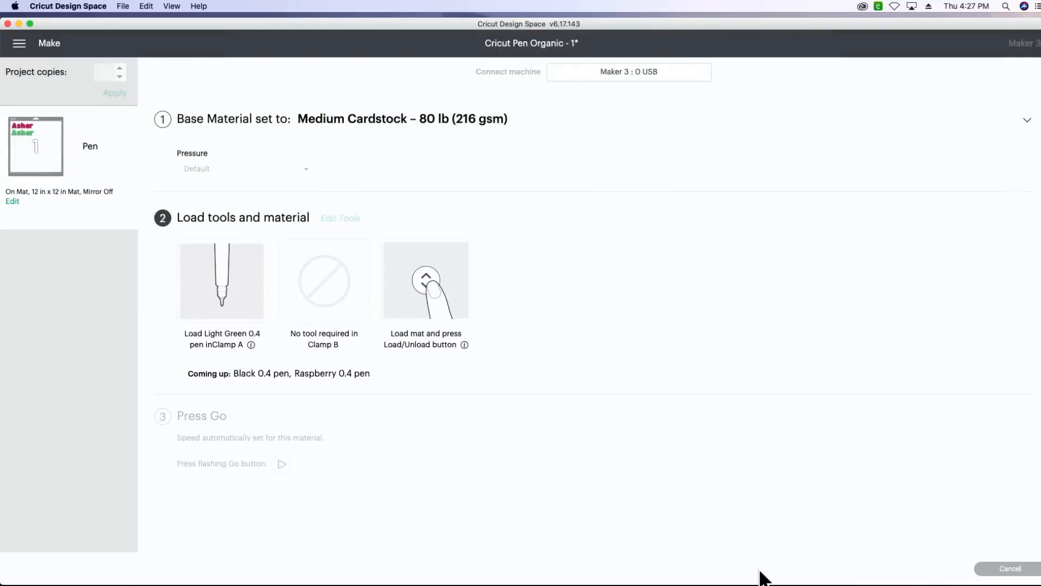